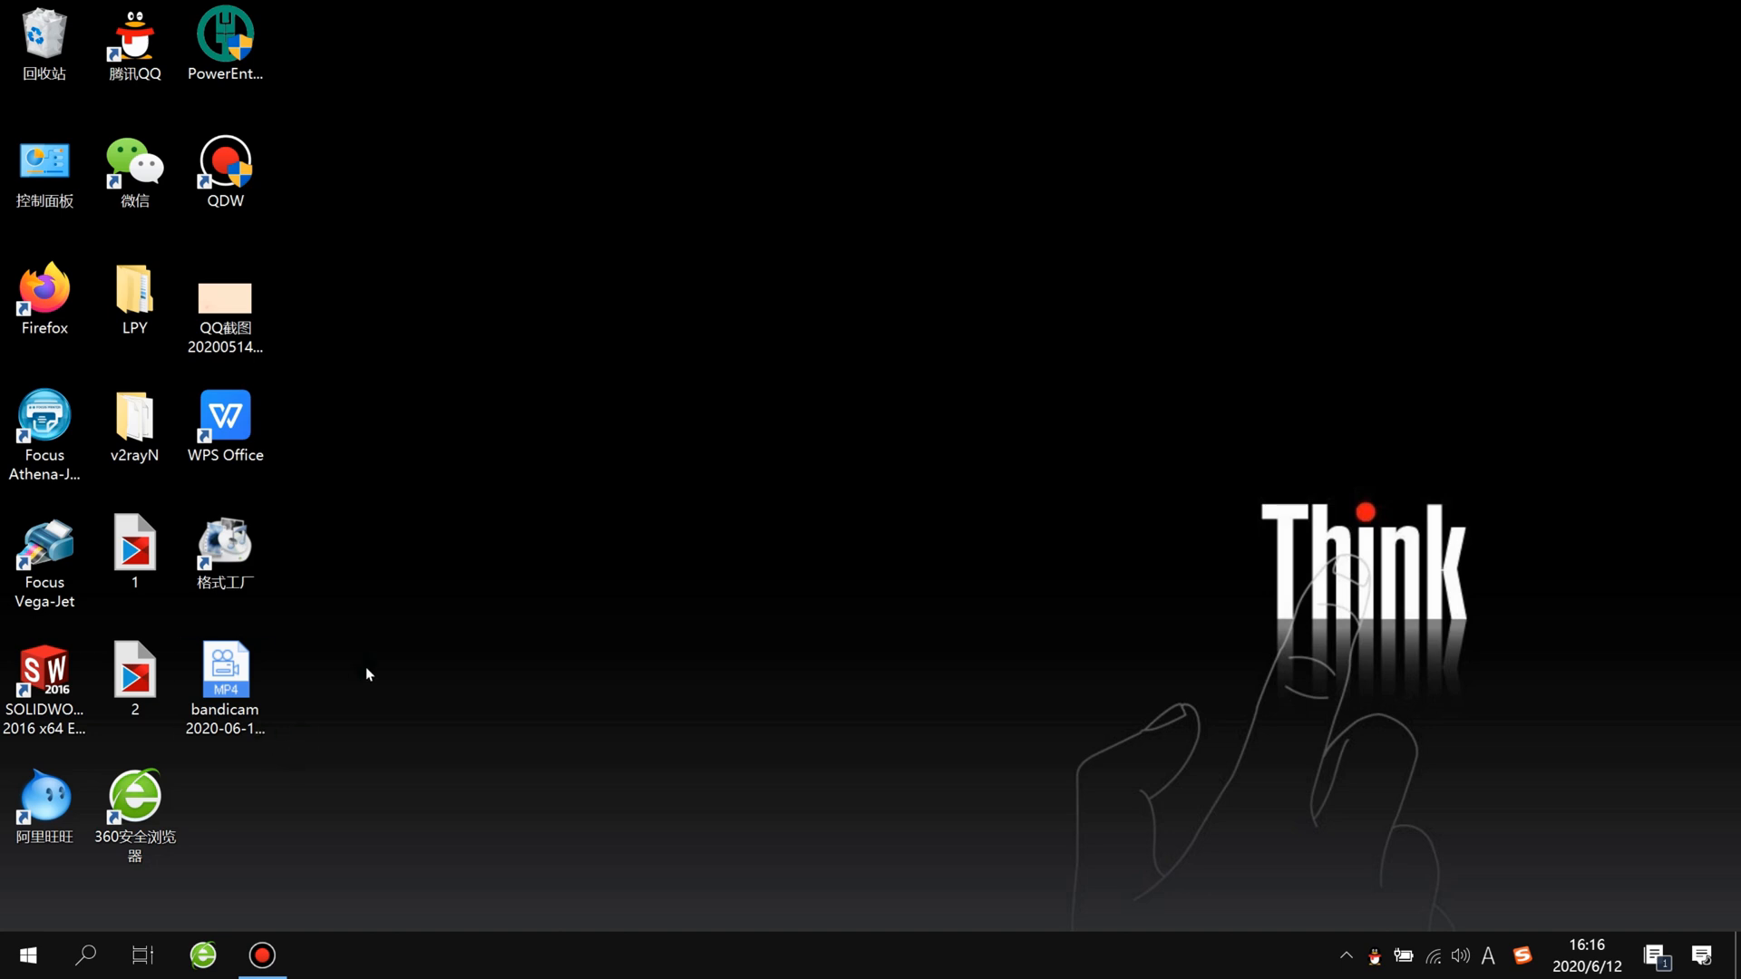
Step: In File Explorer, open the Focus Combo-Jet Support folder on drive H: under Project, 喷墨类, UV, Combo-Jet
key(super+e)
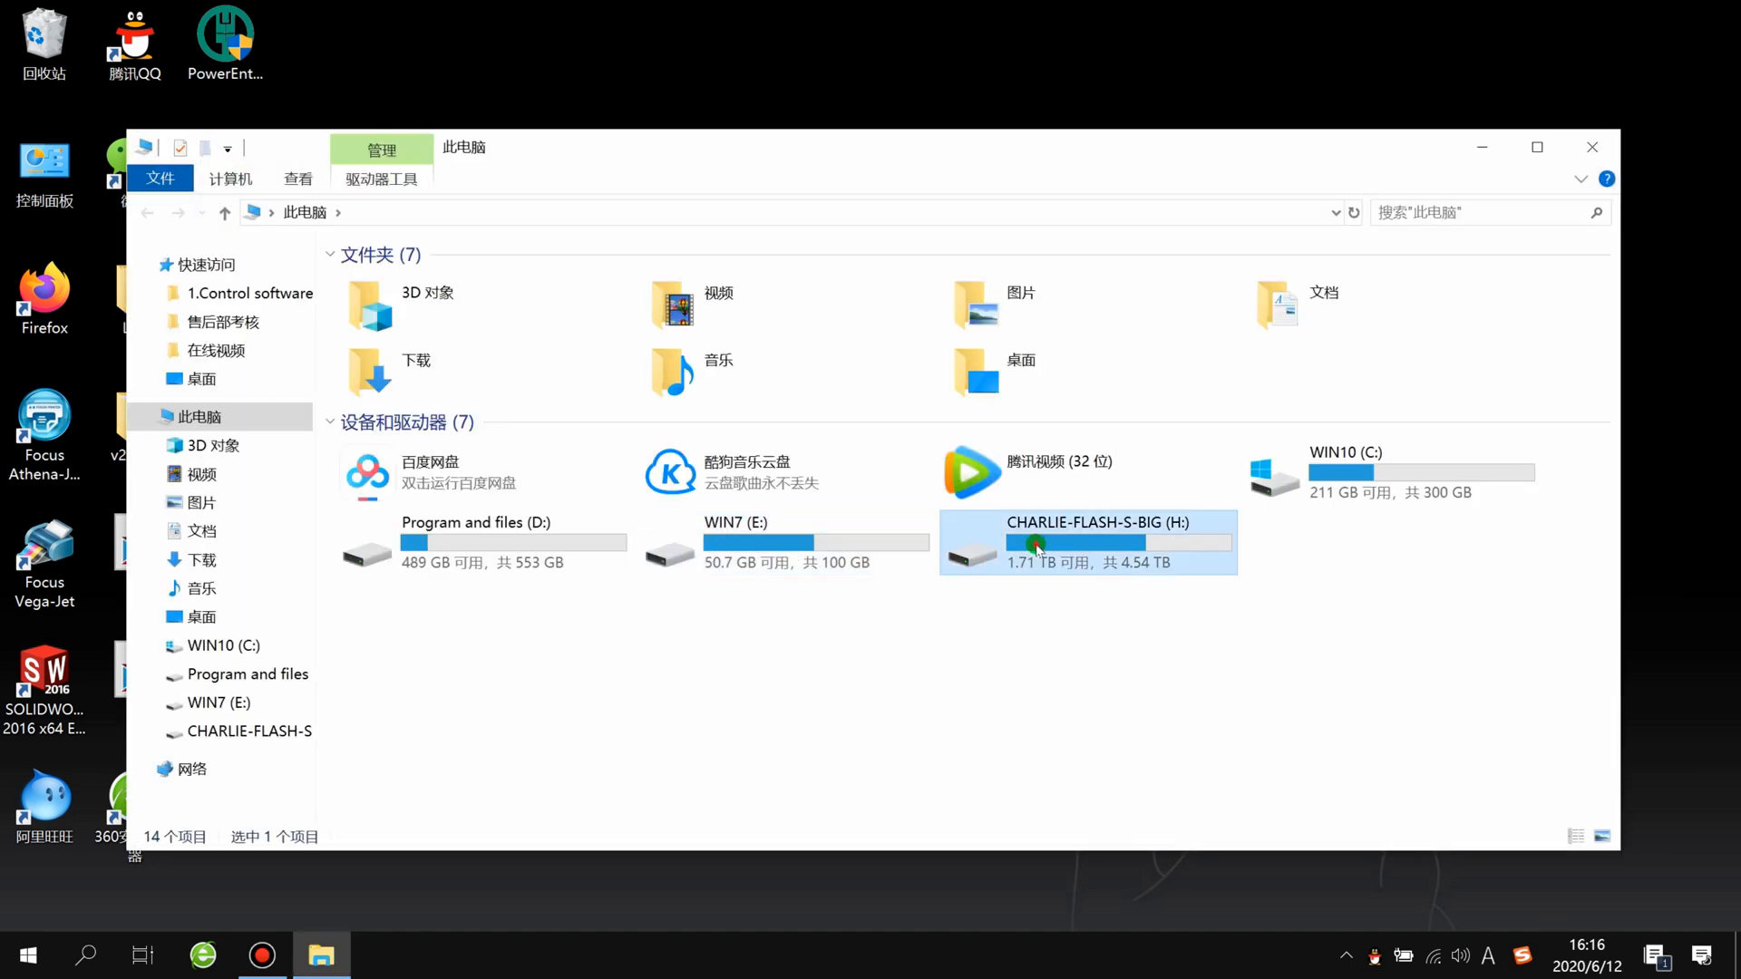
double_click(1026, 544)
double_click(421, 434)
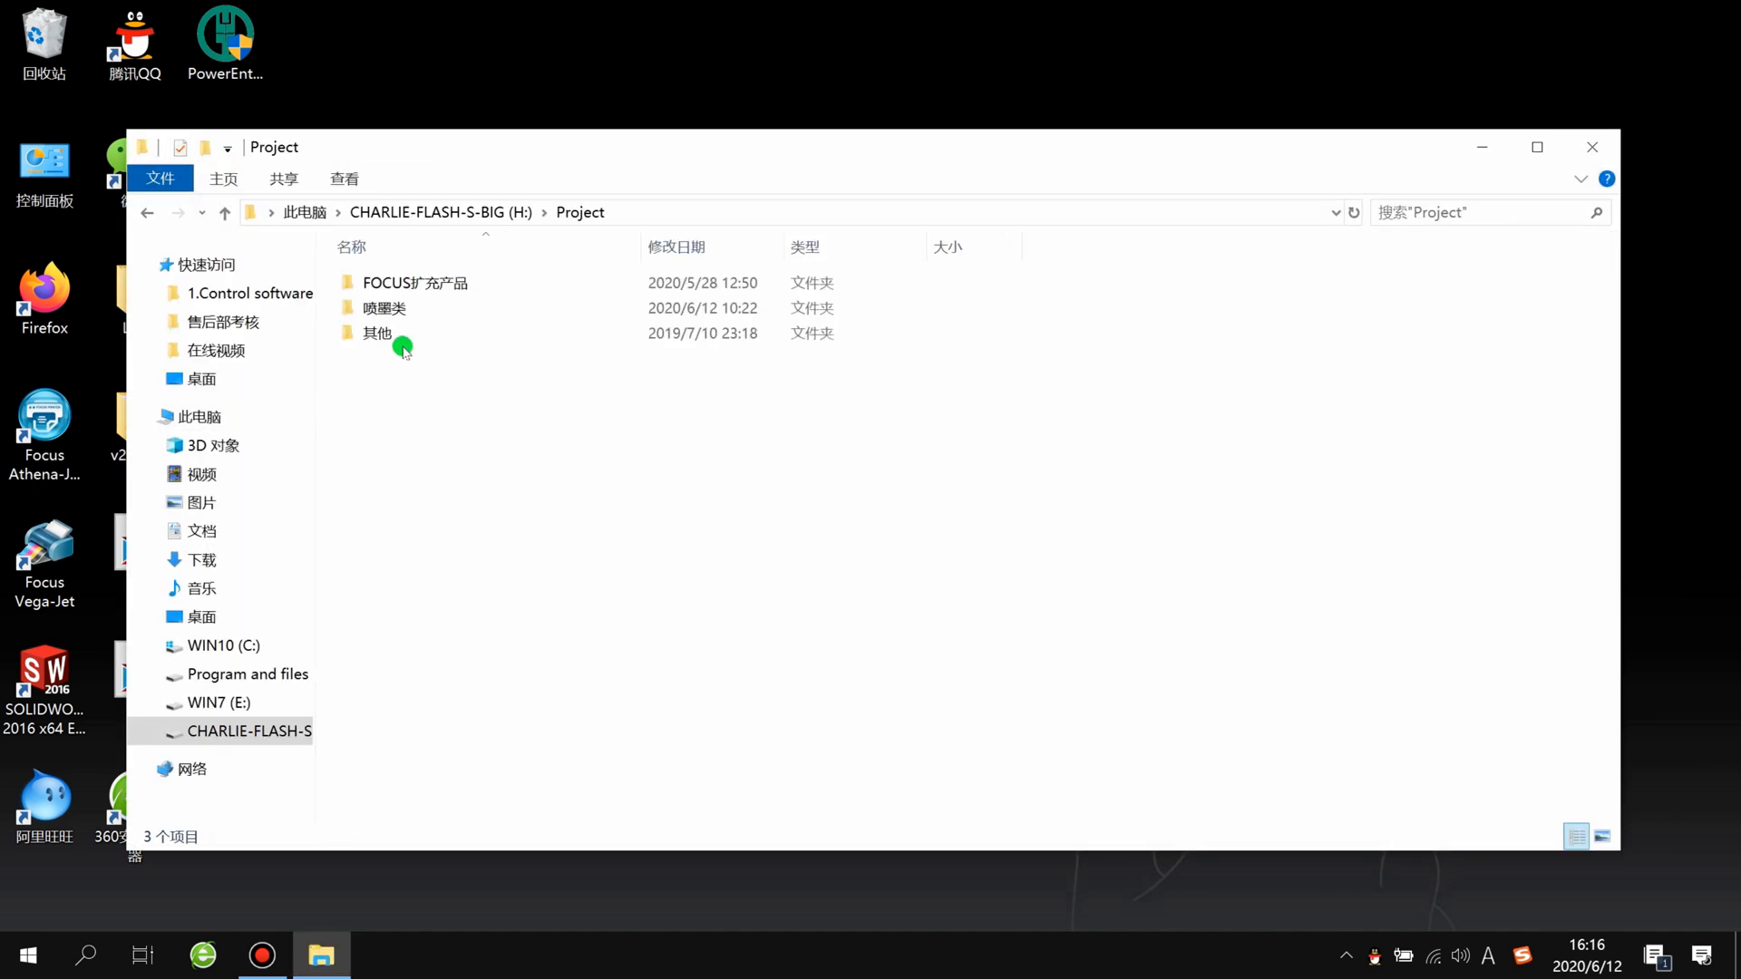
double_click(404, 309)
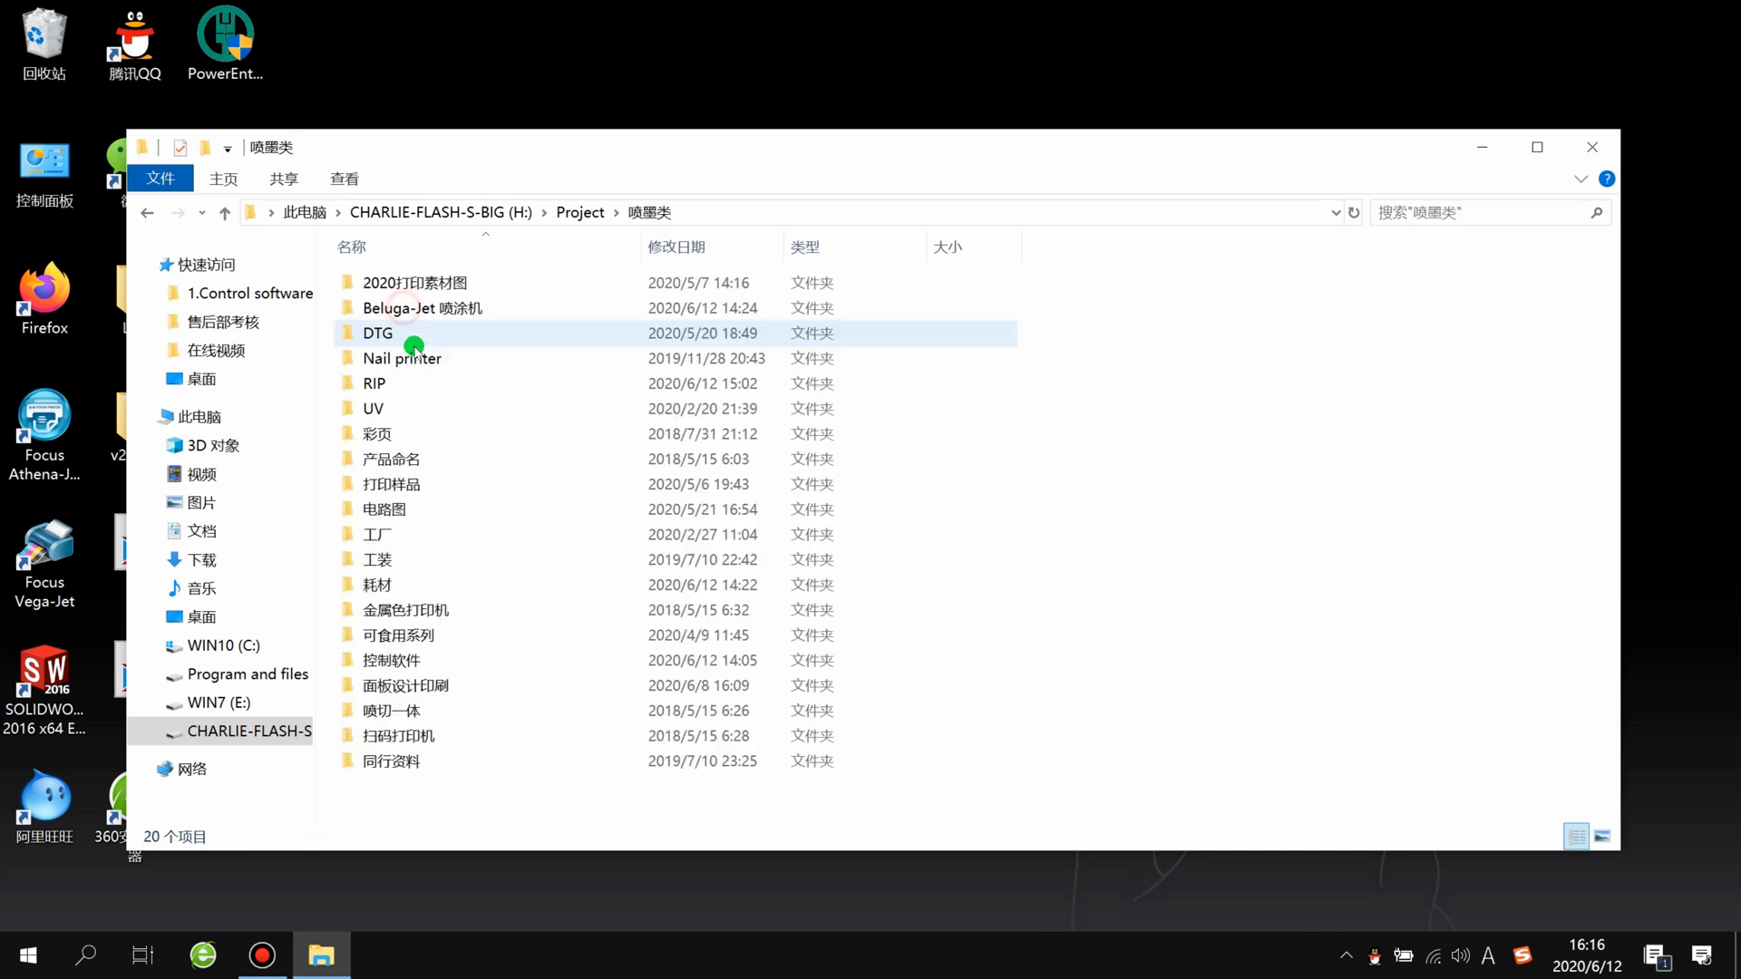
click(396, 410)
double_click(396, 410)
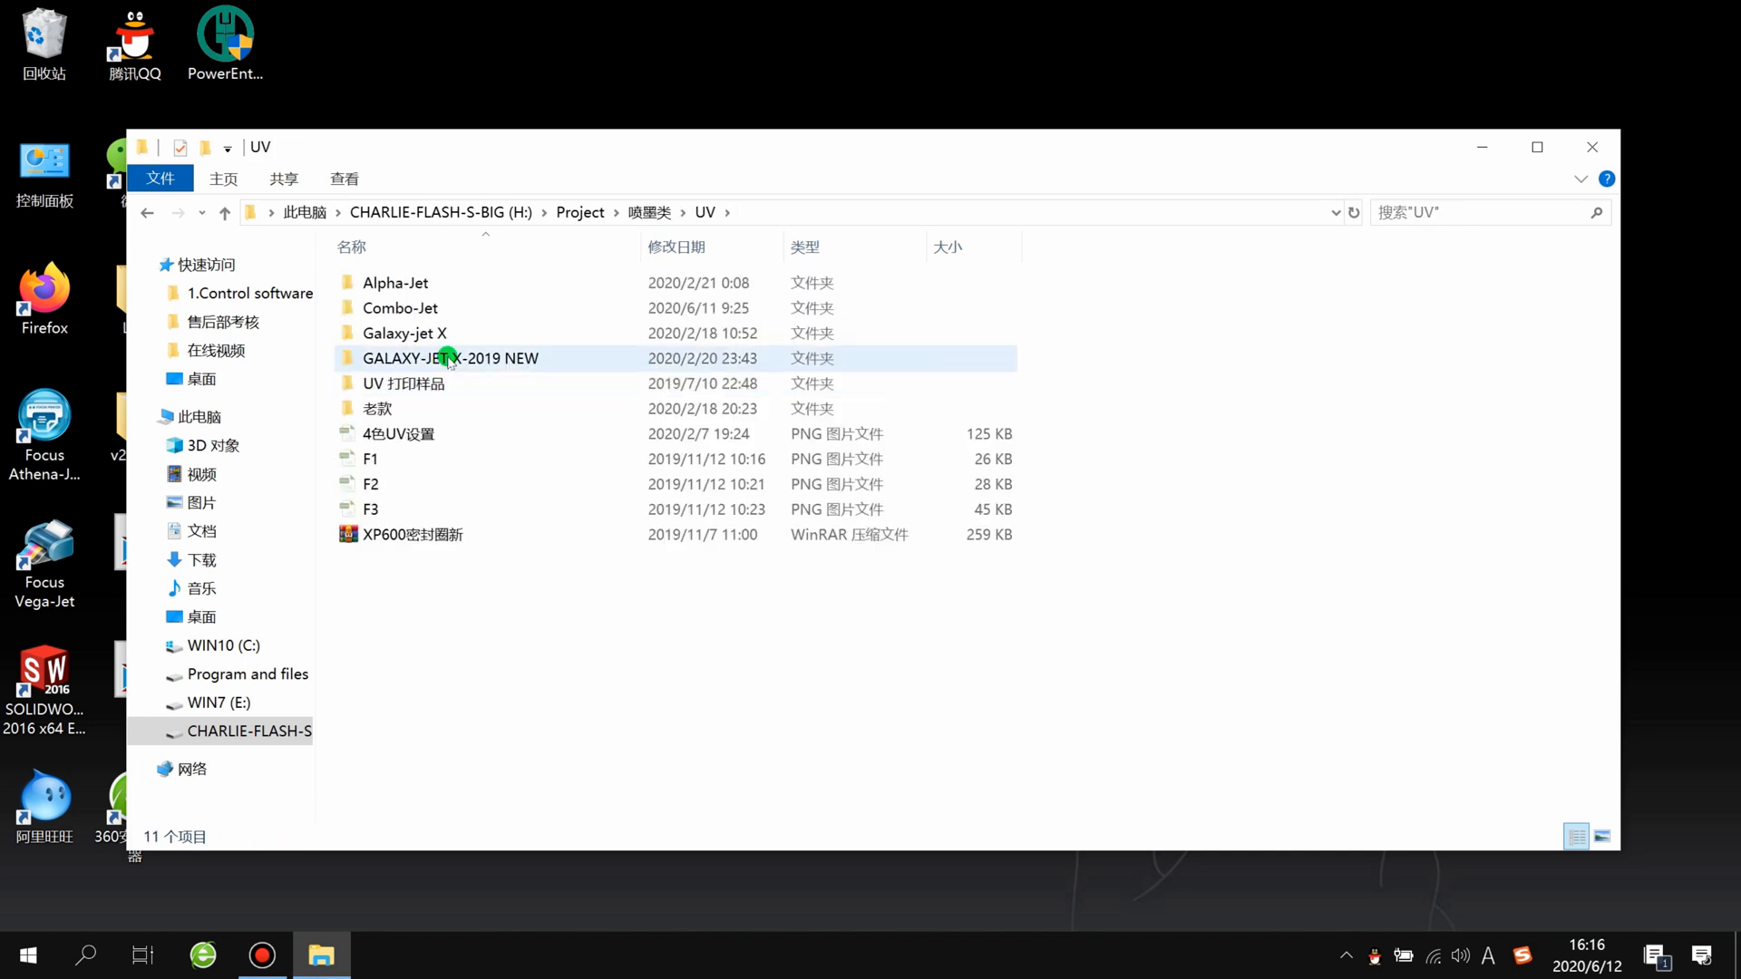
double_click(437, 308)
double_click(509, 483)
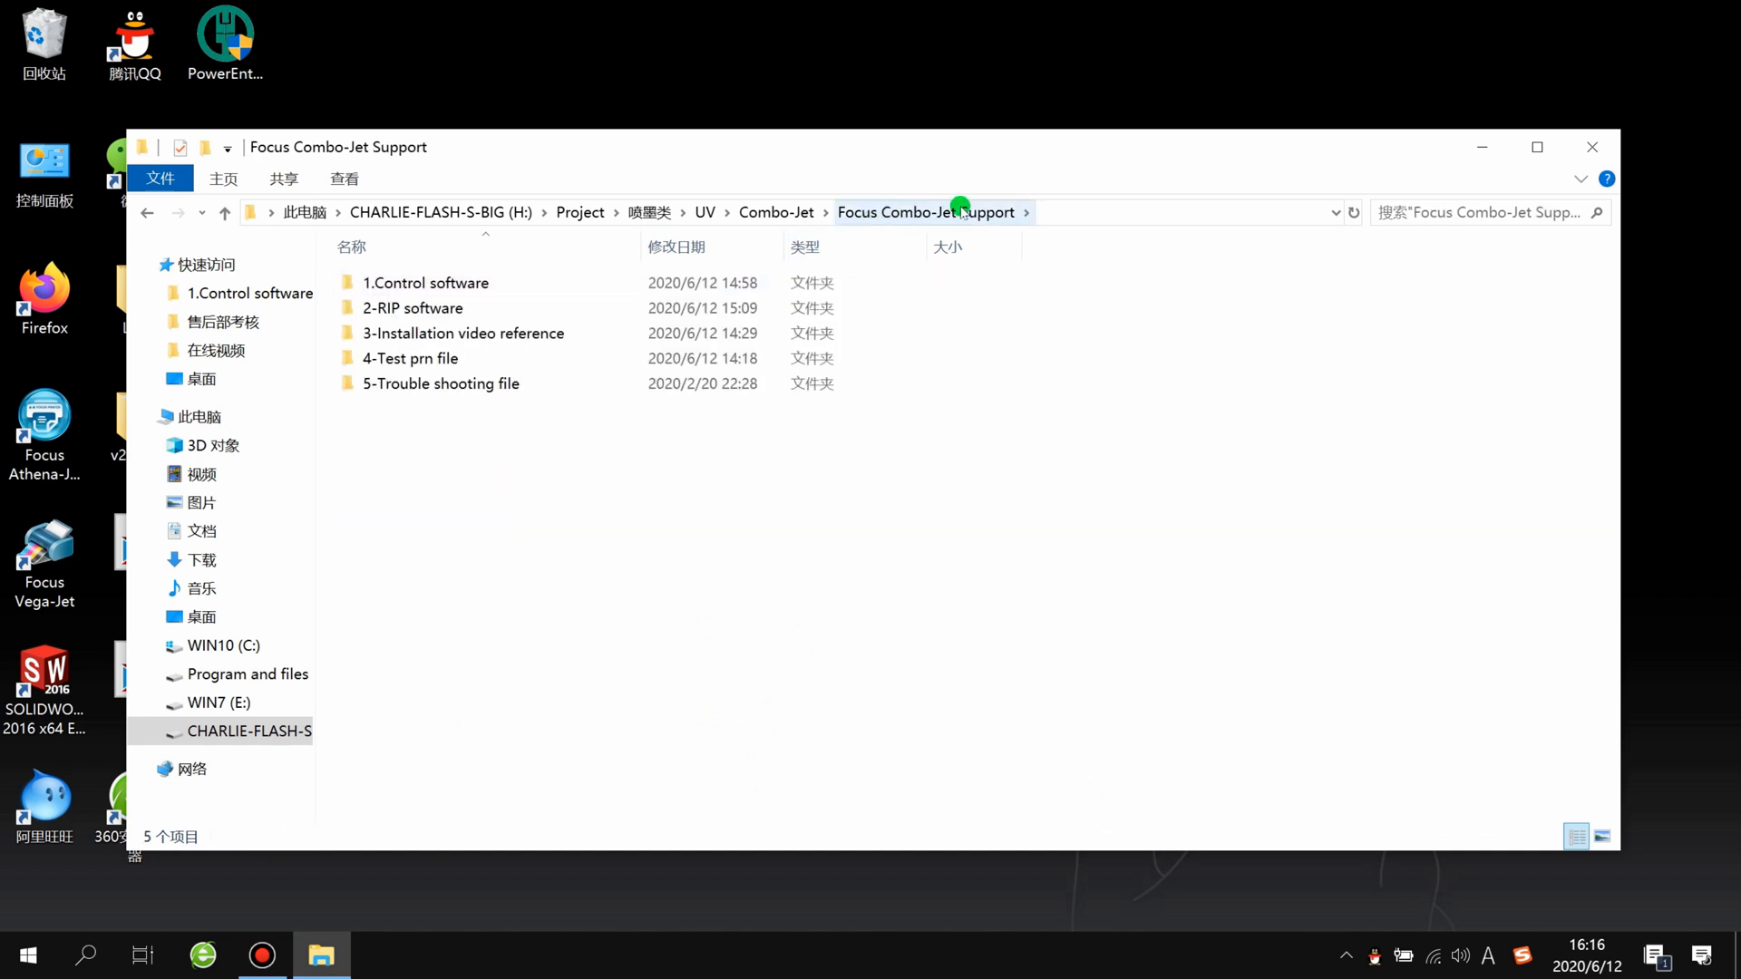
Step: Look over the support subfolders one by one, from 1.Control software to 5-Trouble shooting file
click(431, 282)
click(431, 308)
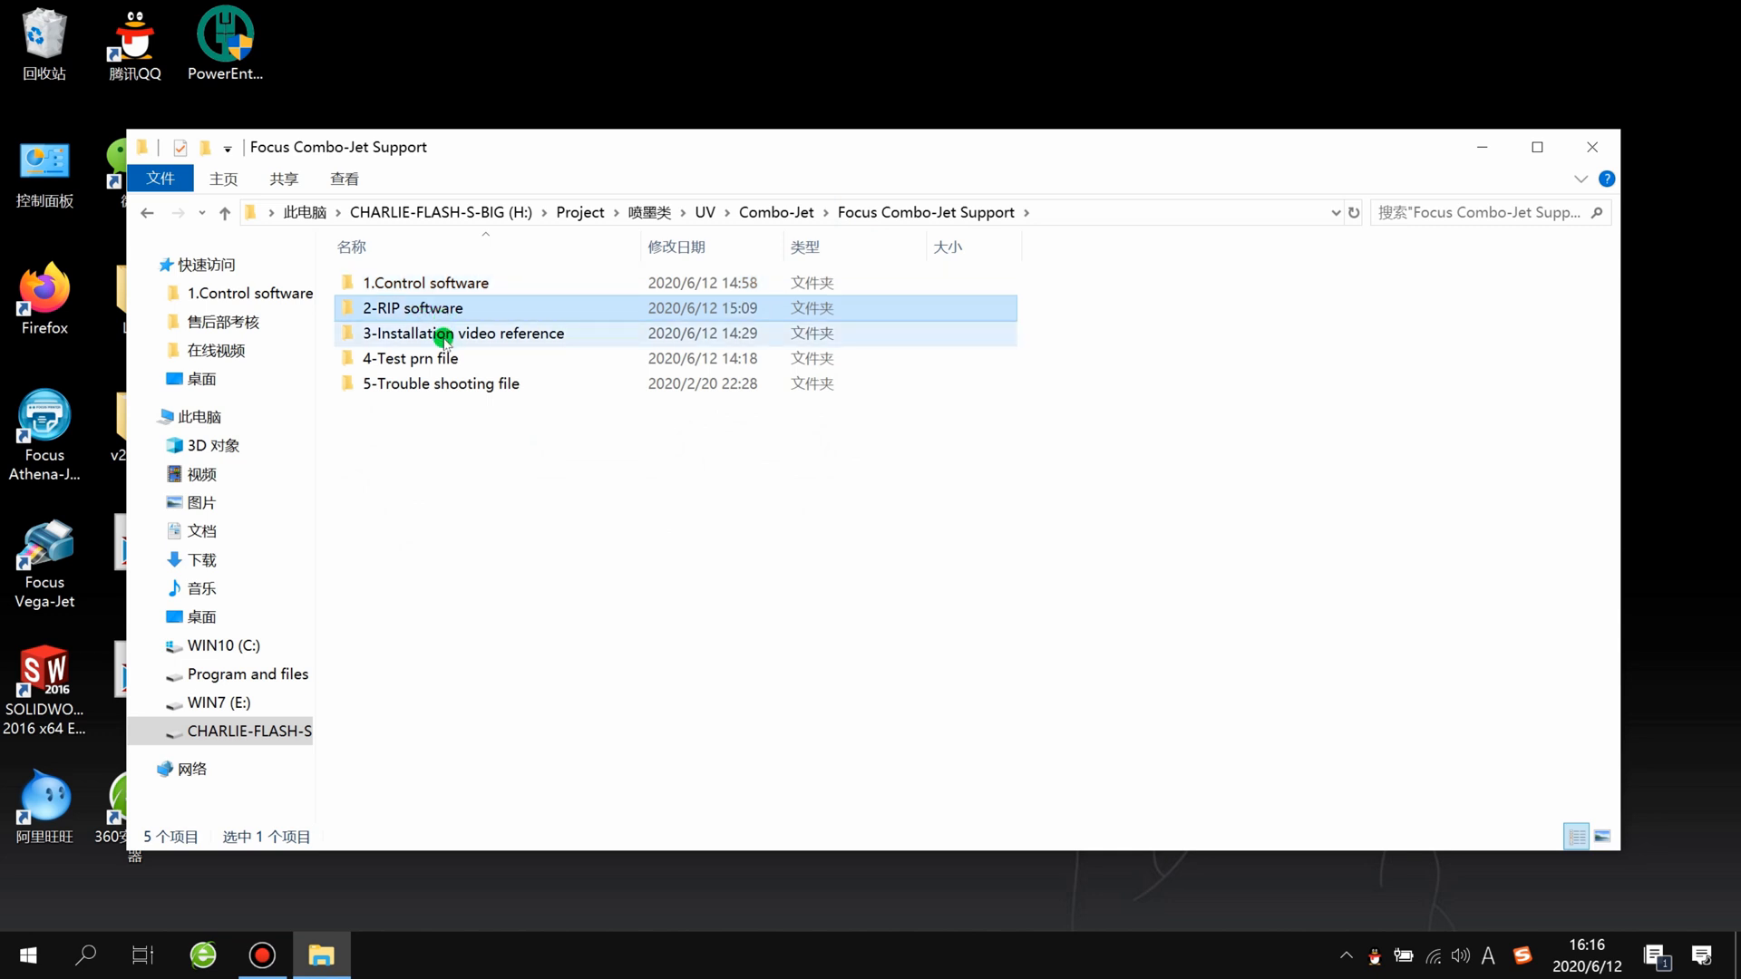
click(443, 335)
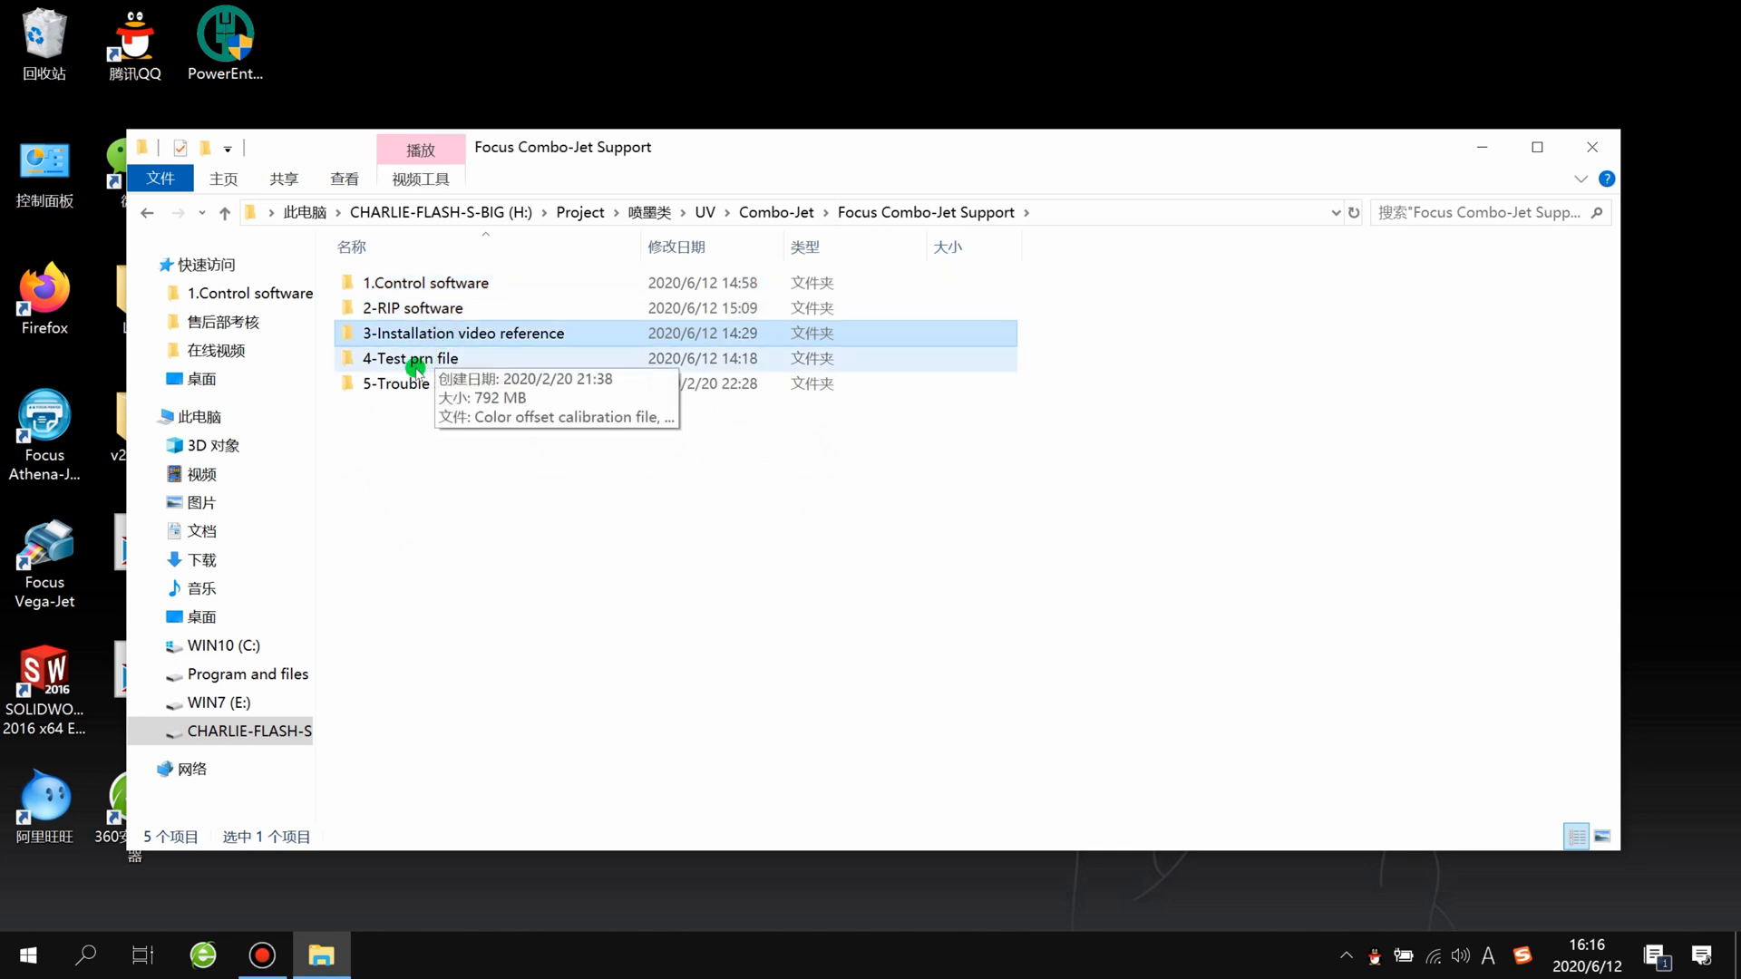
click(415, 363)
click(481, 386)
click(465, 494)
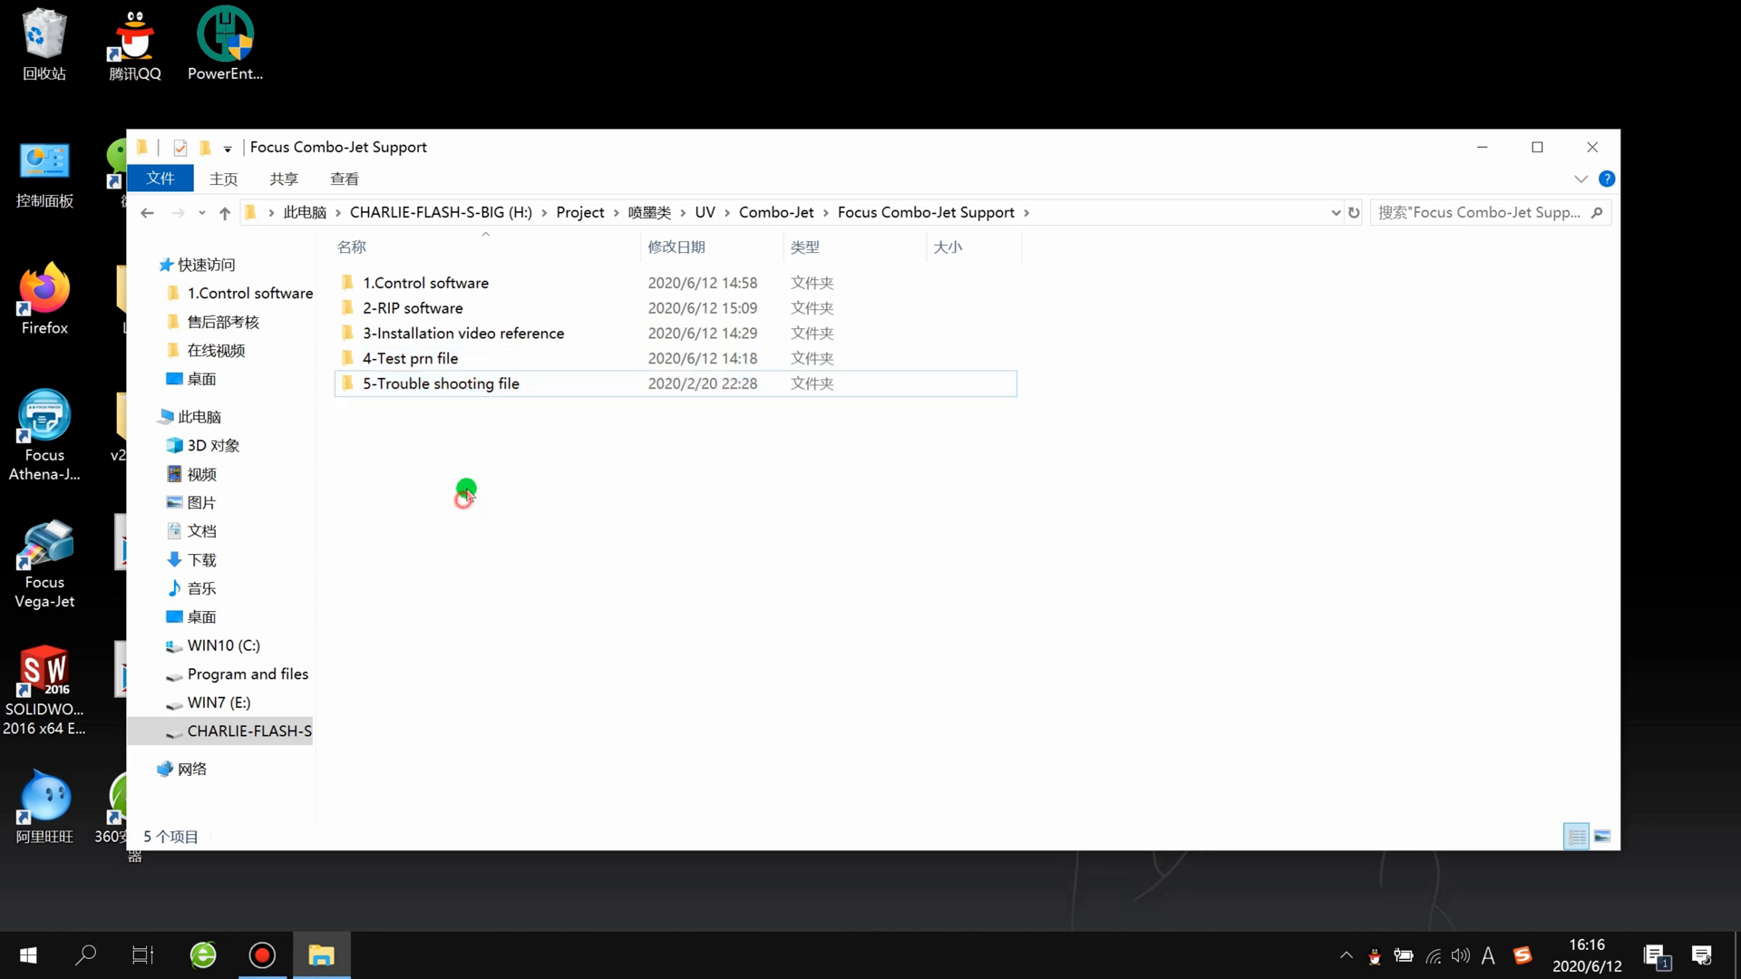
Step: Open the Windows 10 setting before install folder inside 1.Control software
double_click(481, 285)
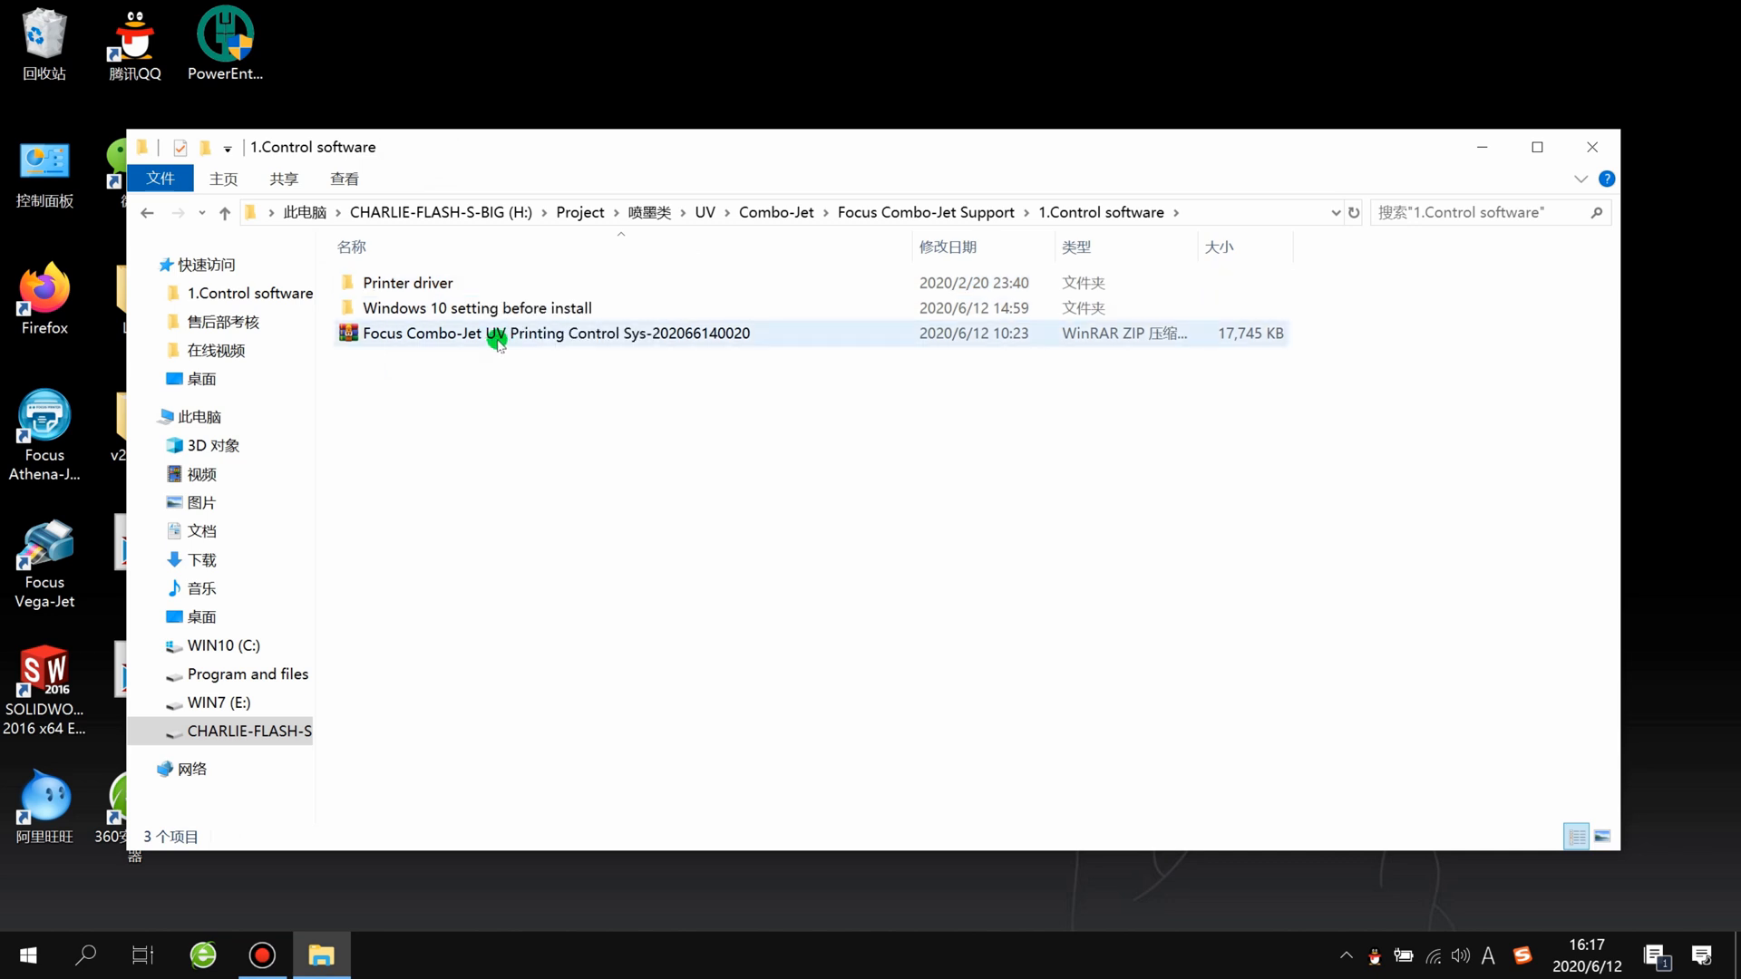
click(431, 341)
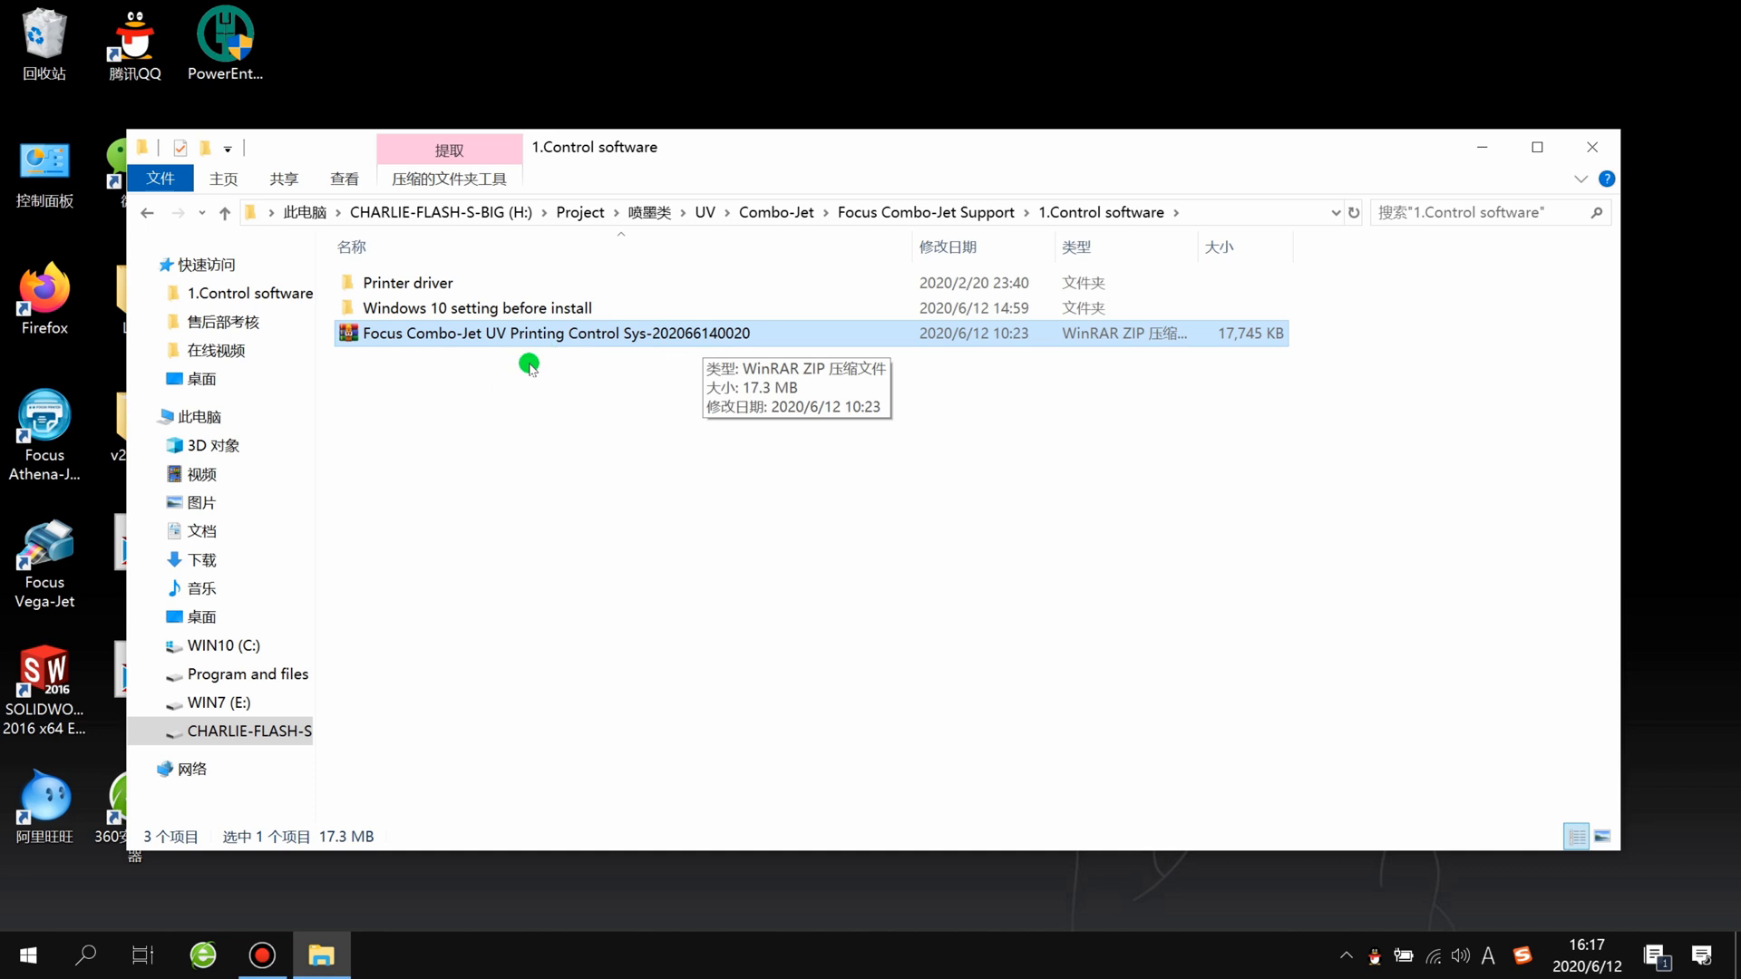
click(499, 393)
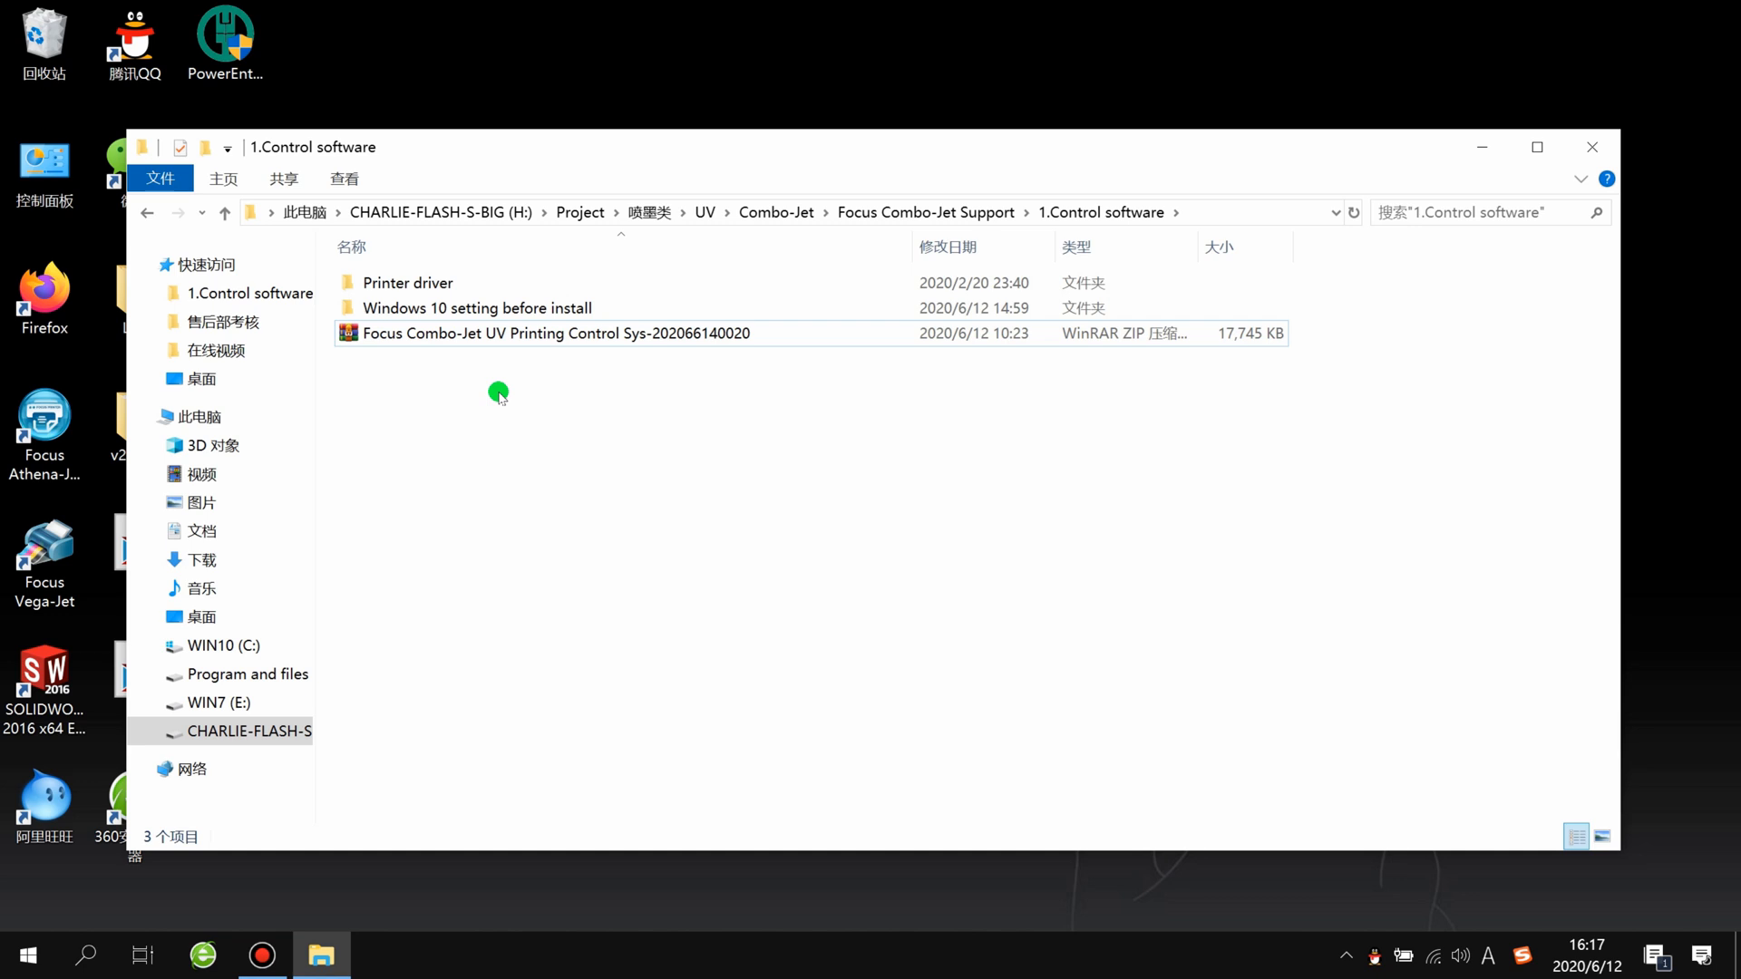
double_click(470, 308)
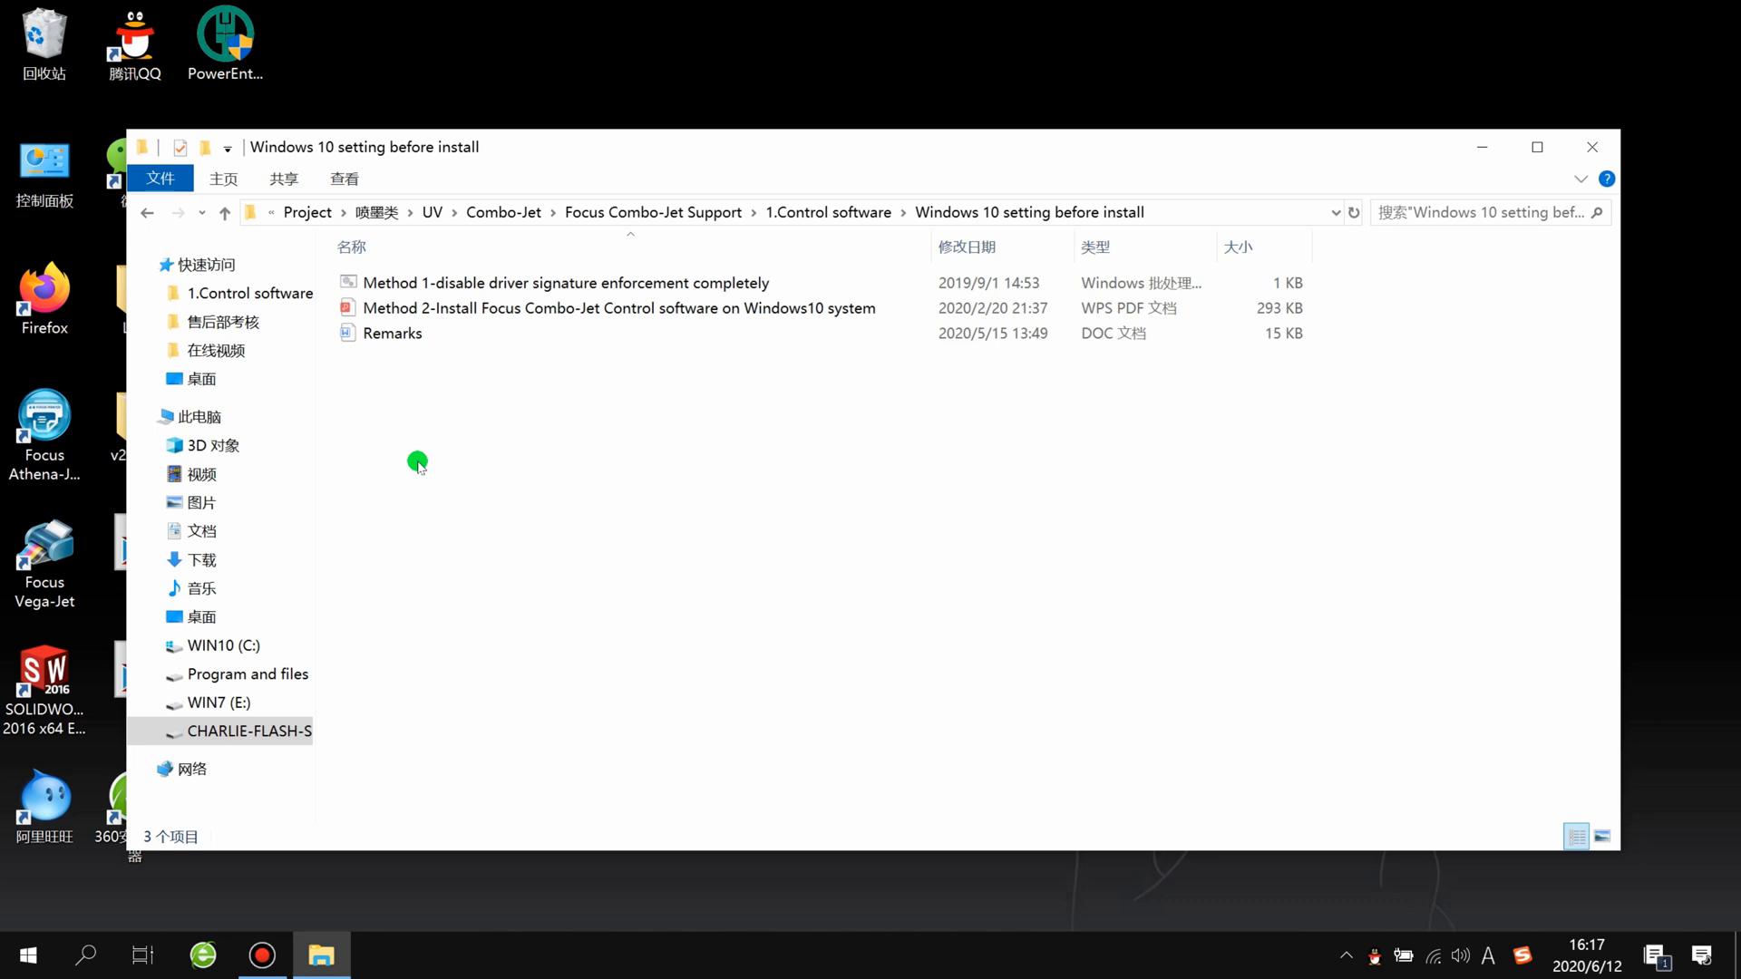
Step: Open the PDF Method 2-Install Focus Combo-Jet Control software on Windows10 system and read its first instruction
click(495, 282)
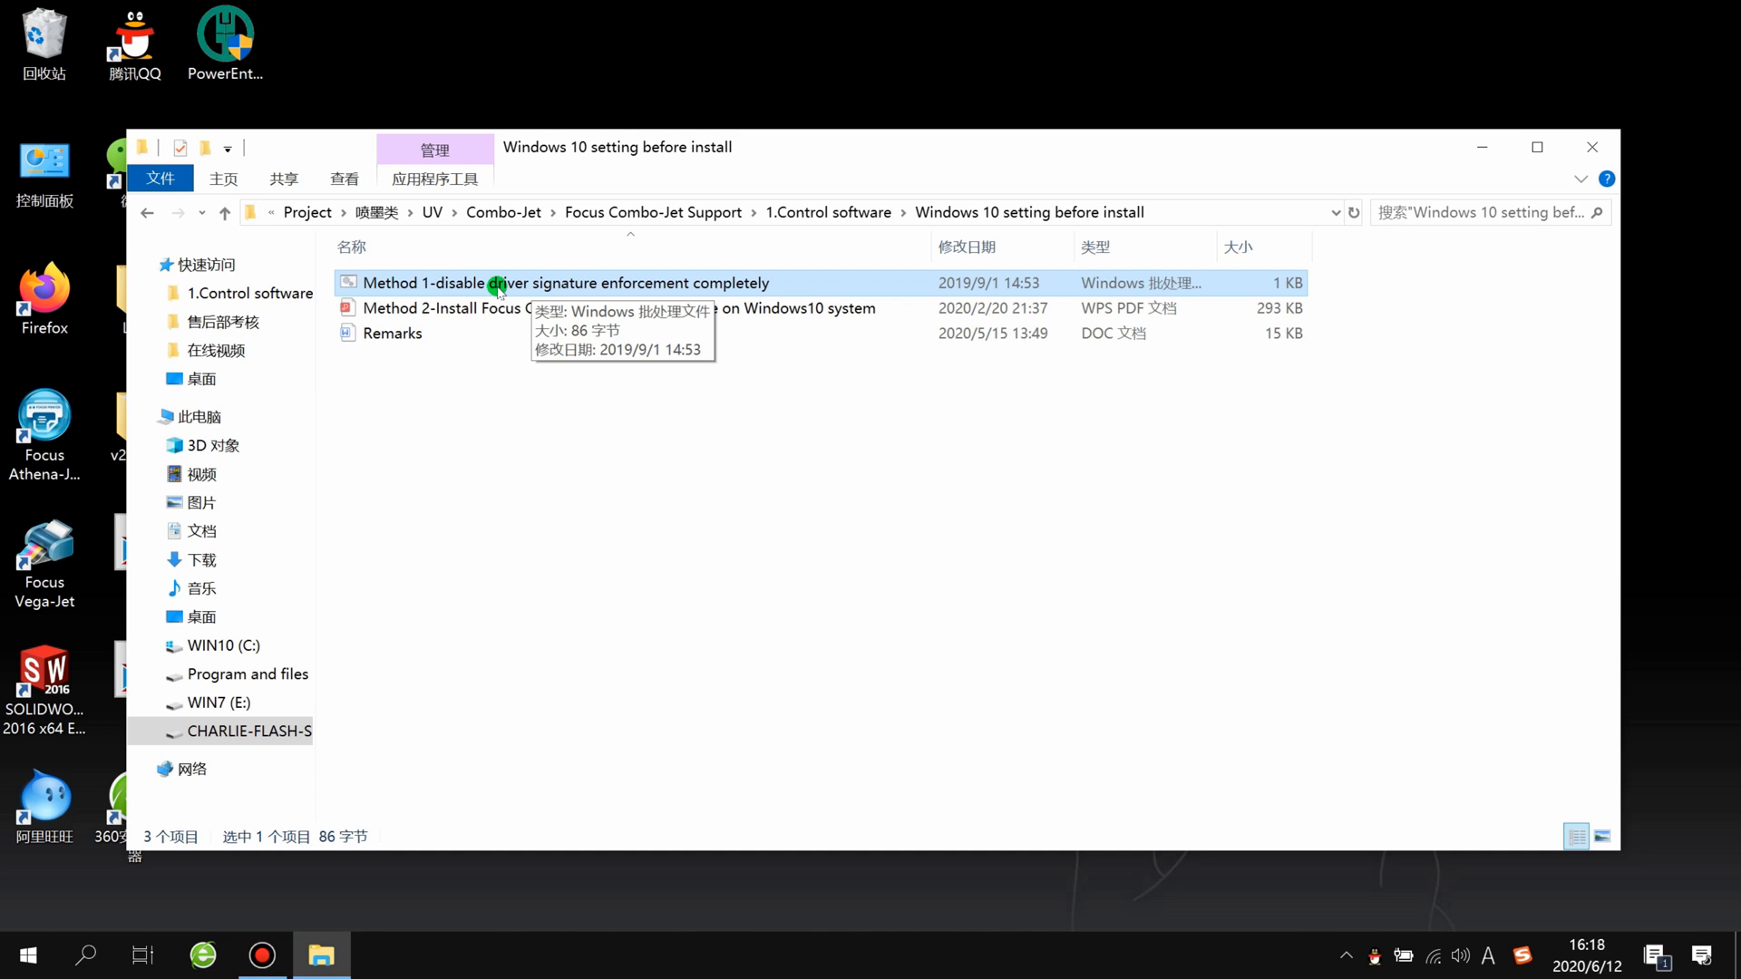
click(525, 470)
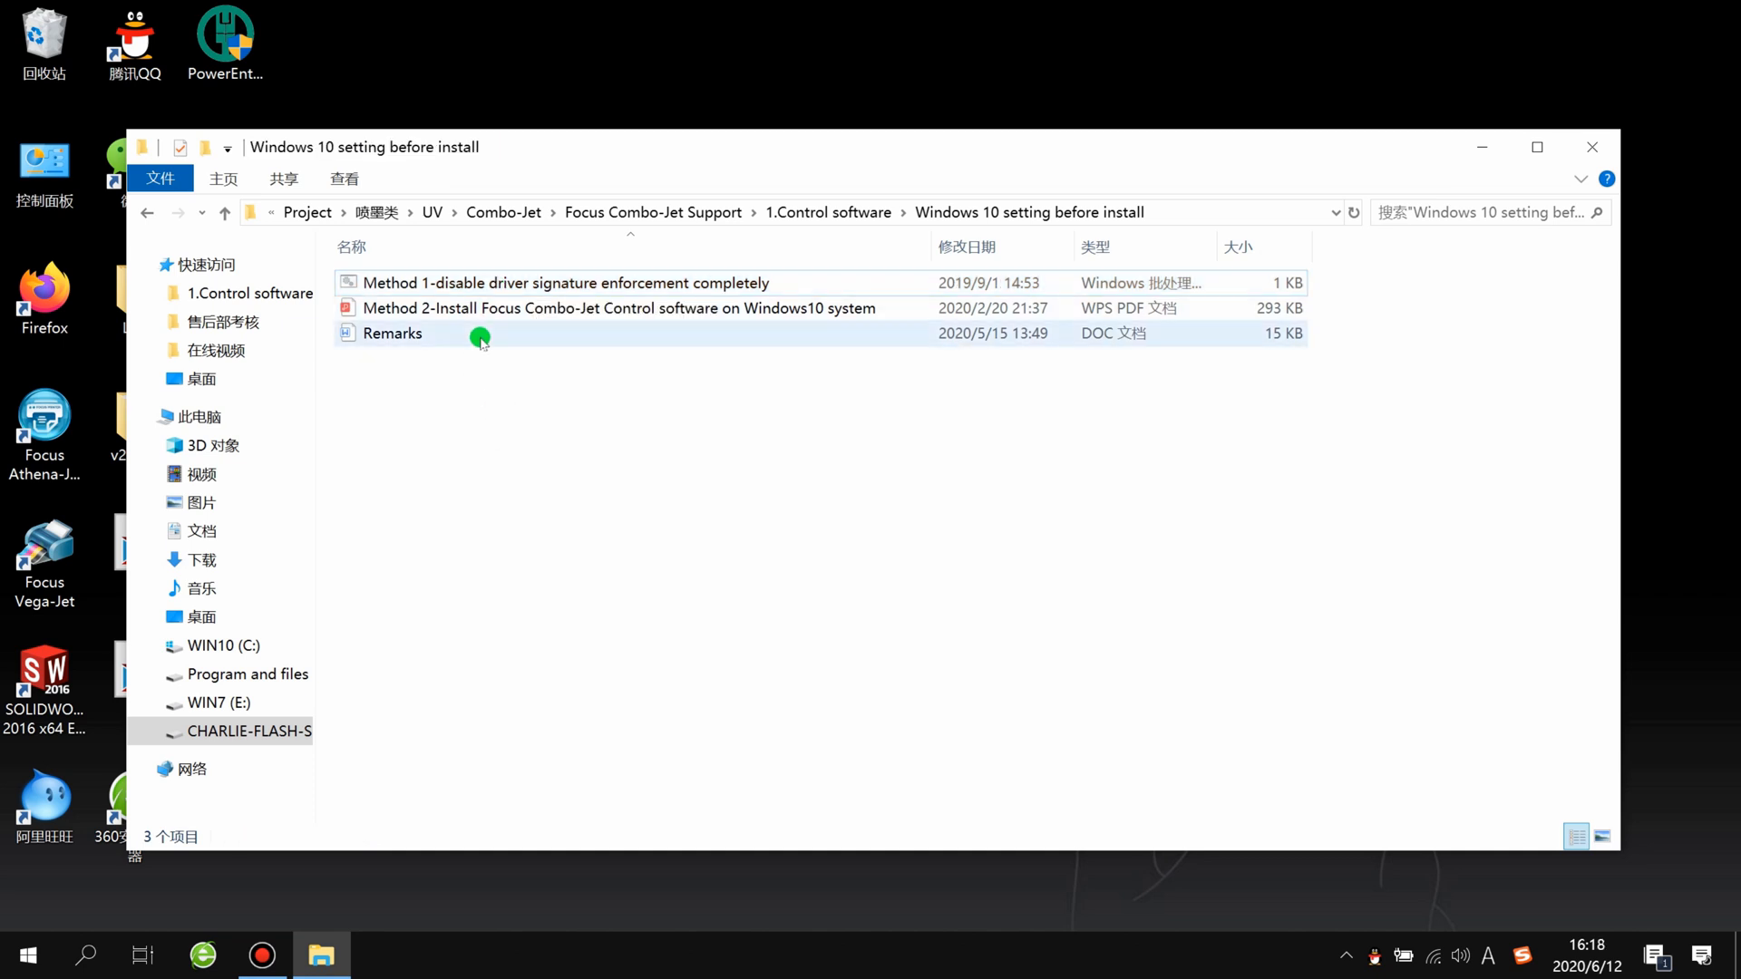
click(467, 283)
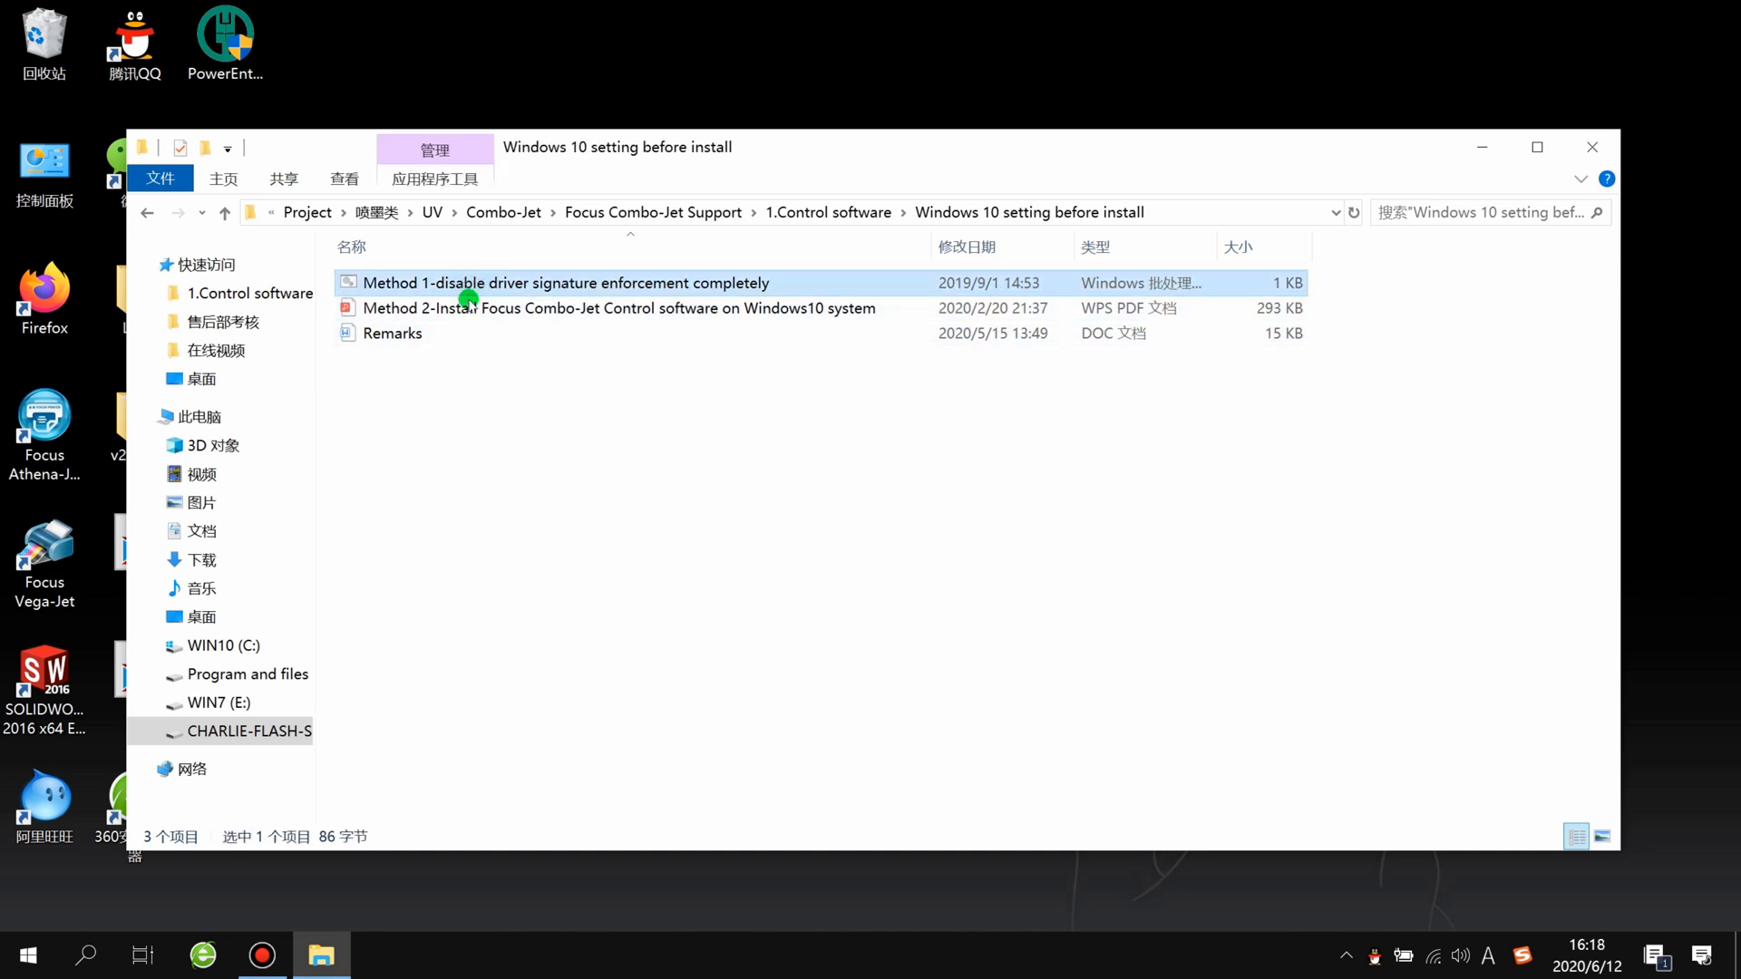
click(457, 313)
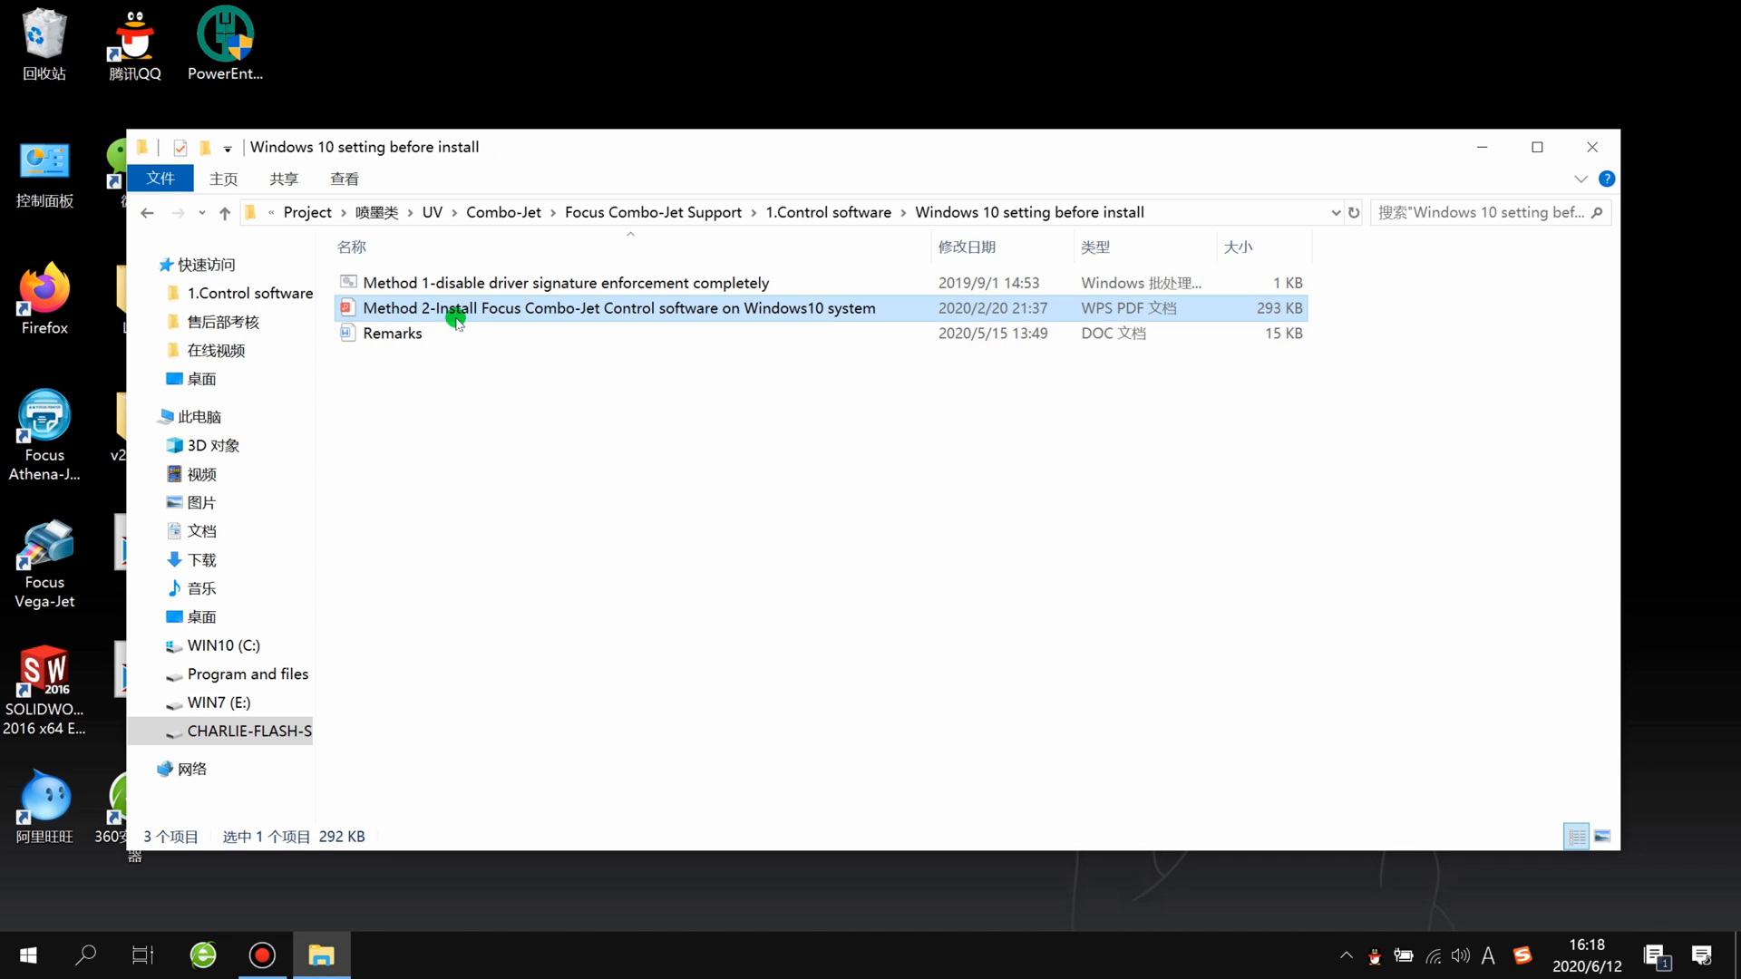
double_click(456, 313)
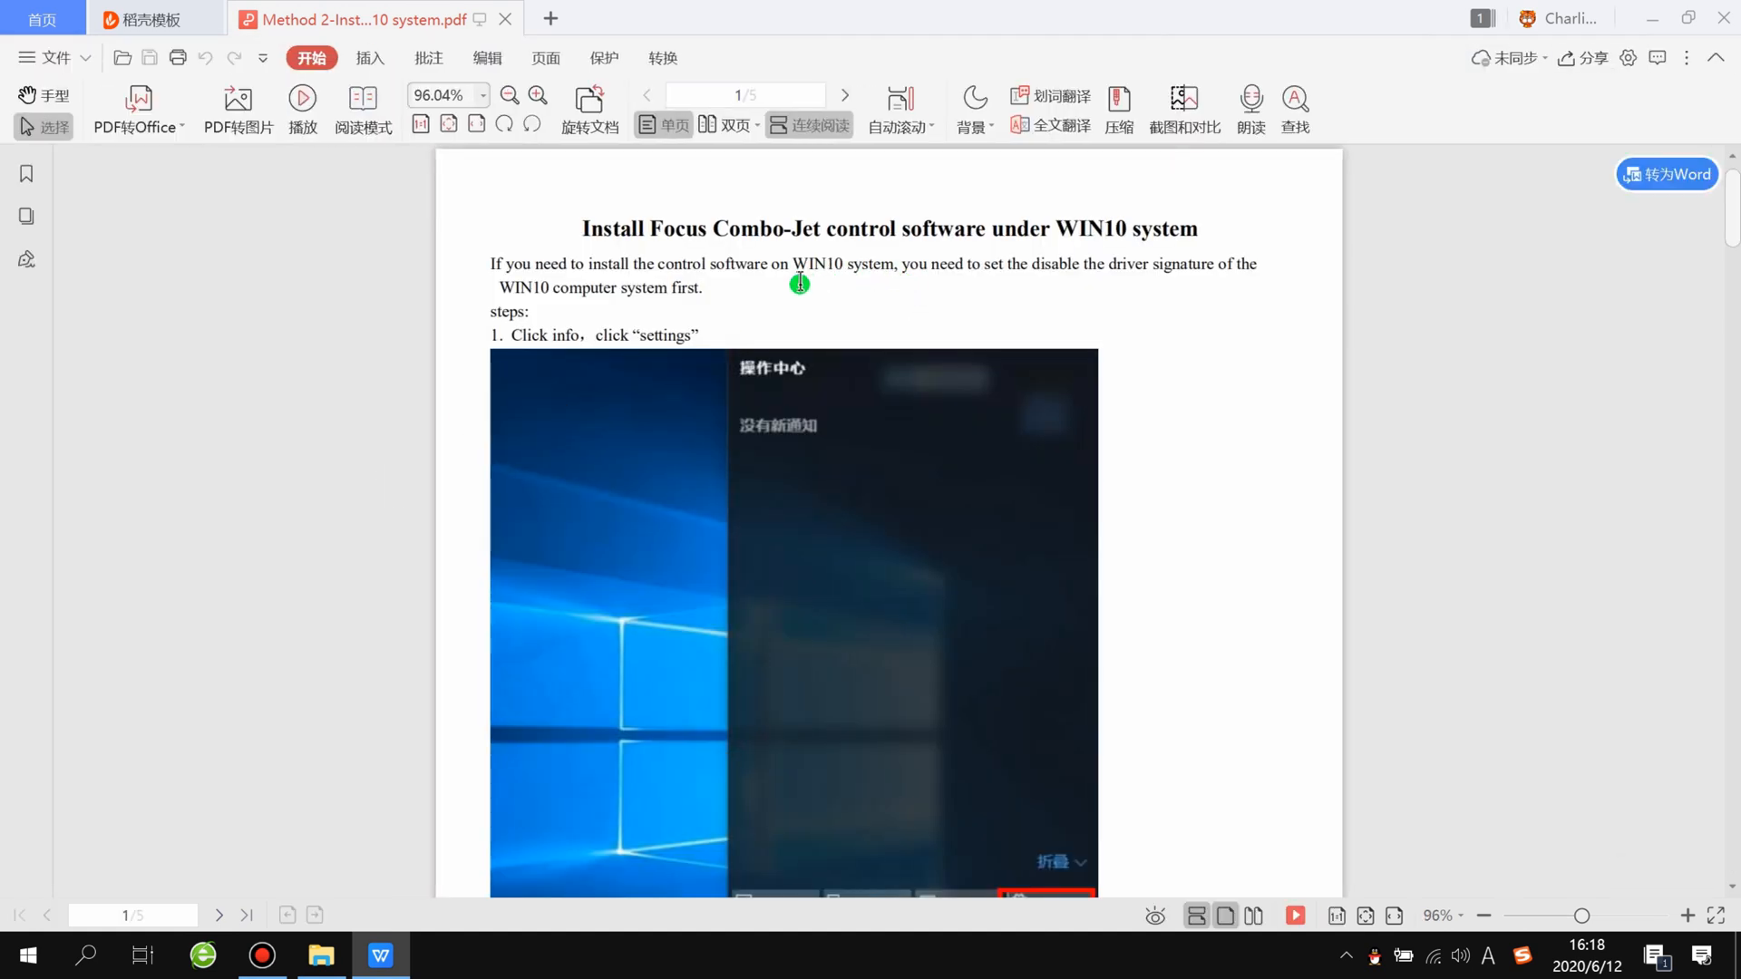
scroll(567, 335, down, 2)
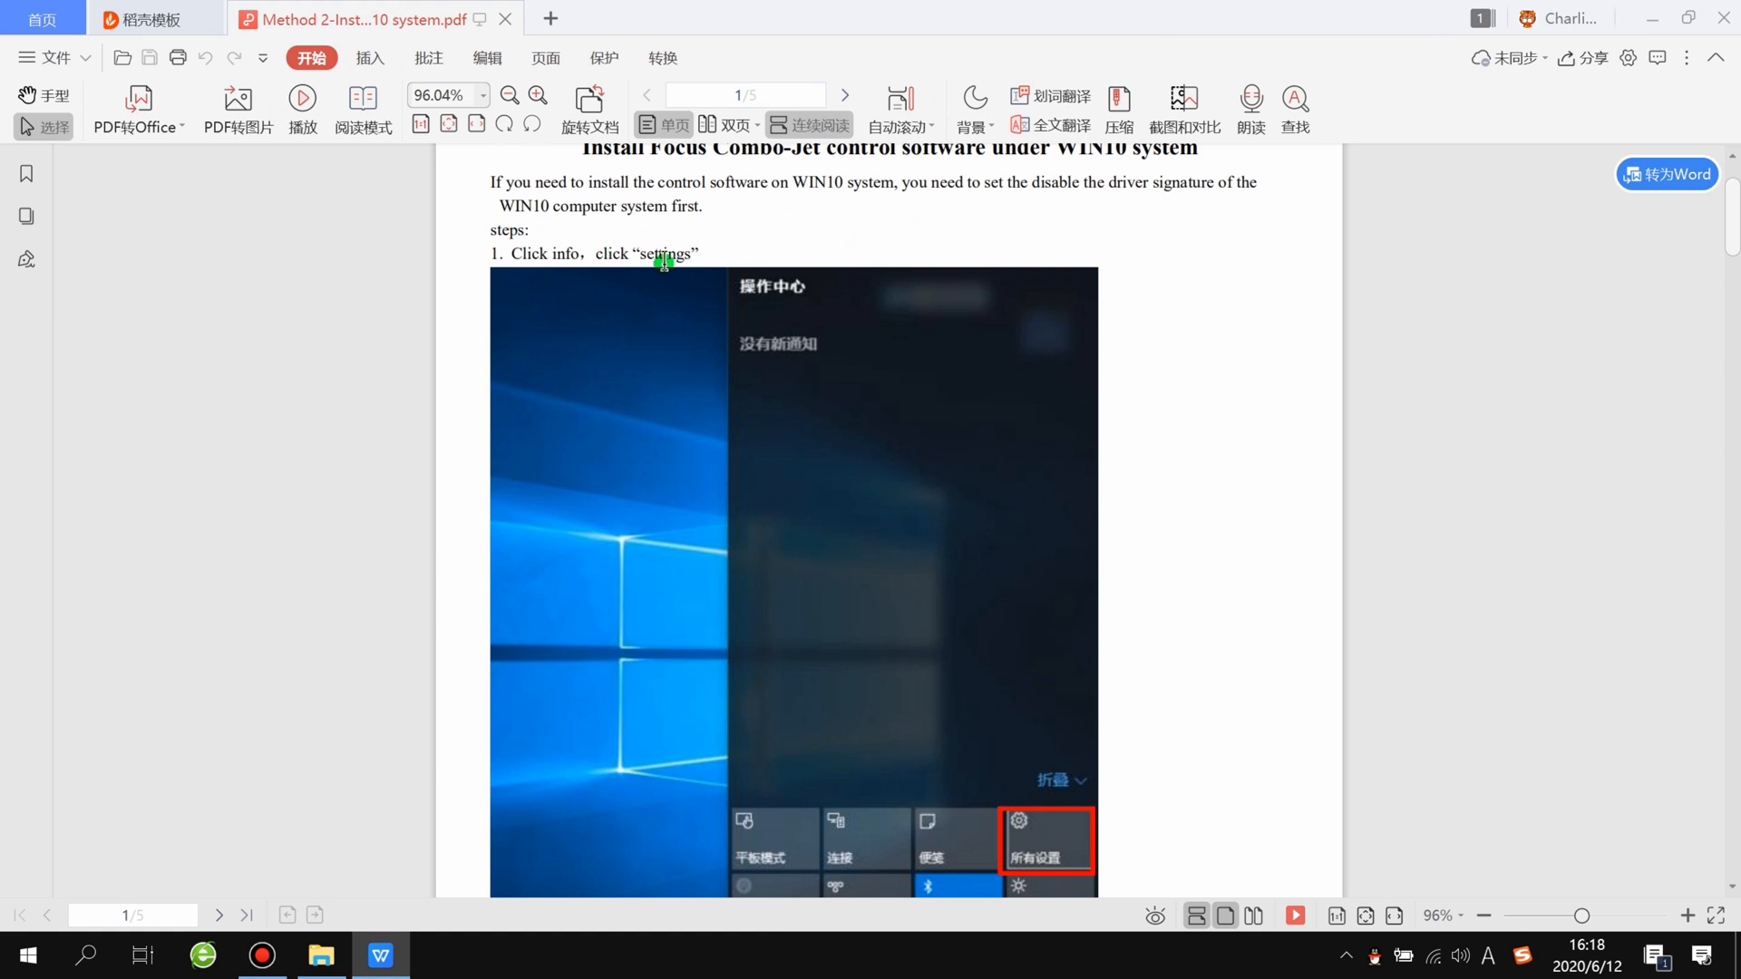
scroll(659, 260, down, 5)
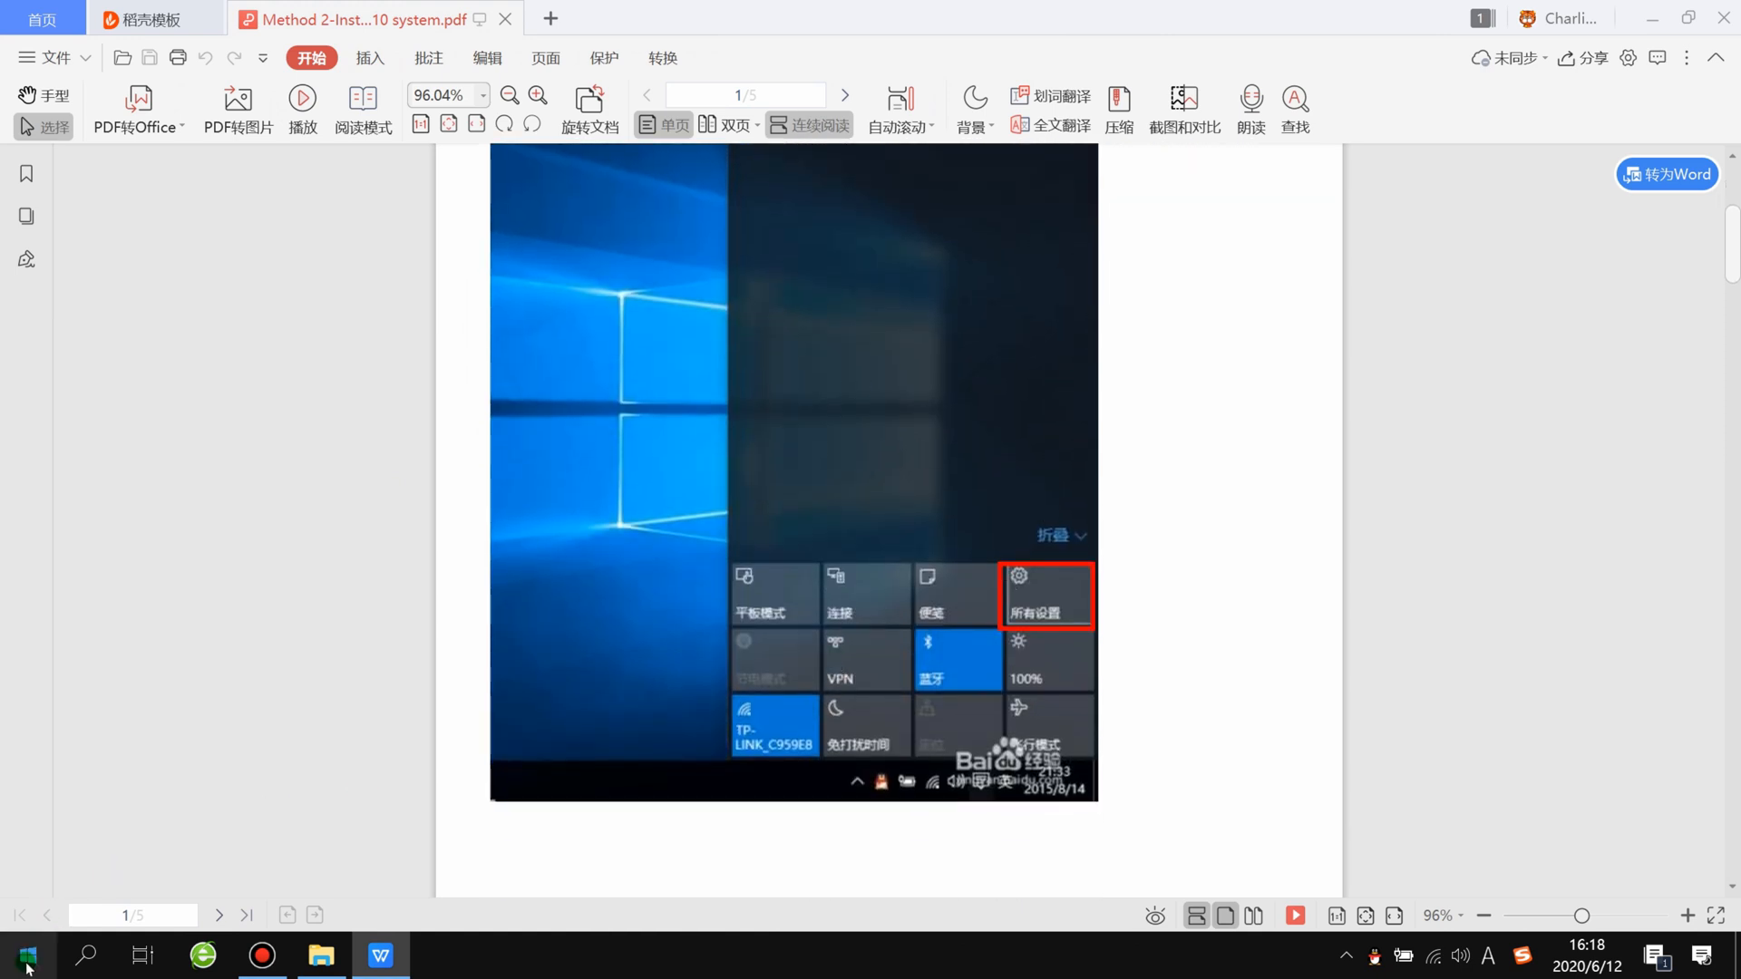
Step: View the Recovery page (恢复) under Update and Security in Windows Settings, and return to the PDF guide
click(27, 961)
click(28, 849)
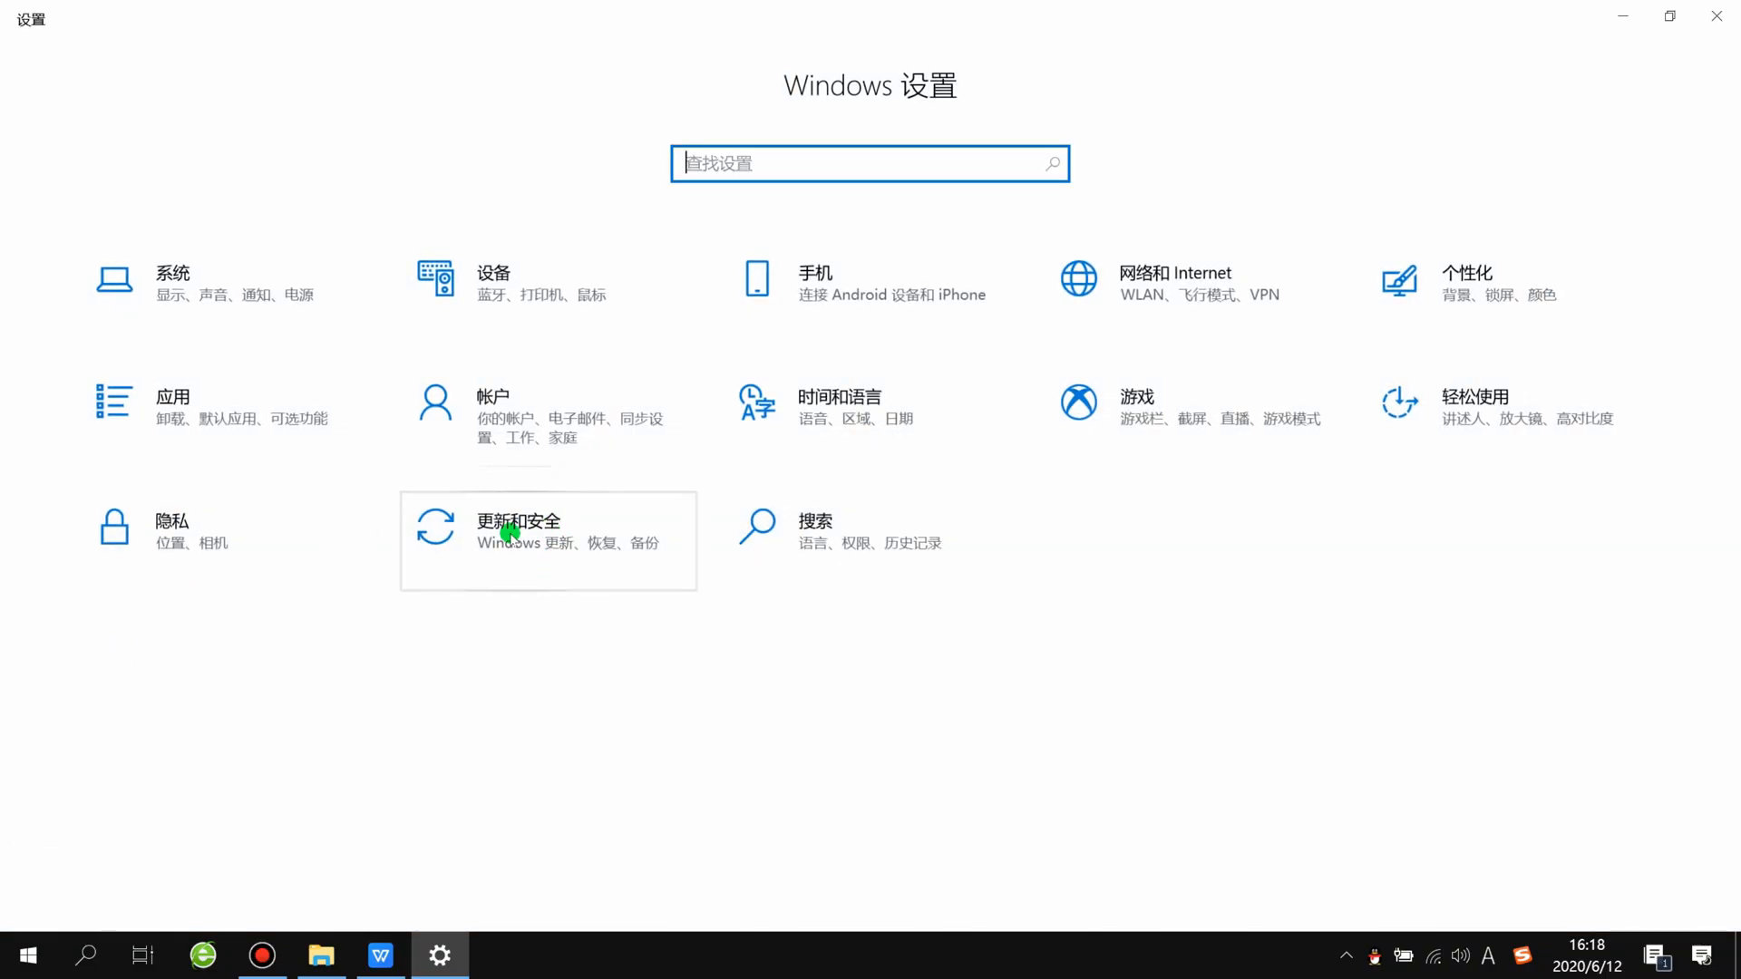
click(510, 534)
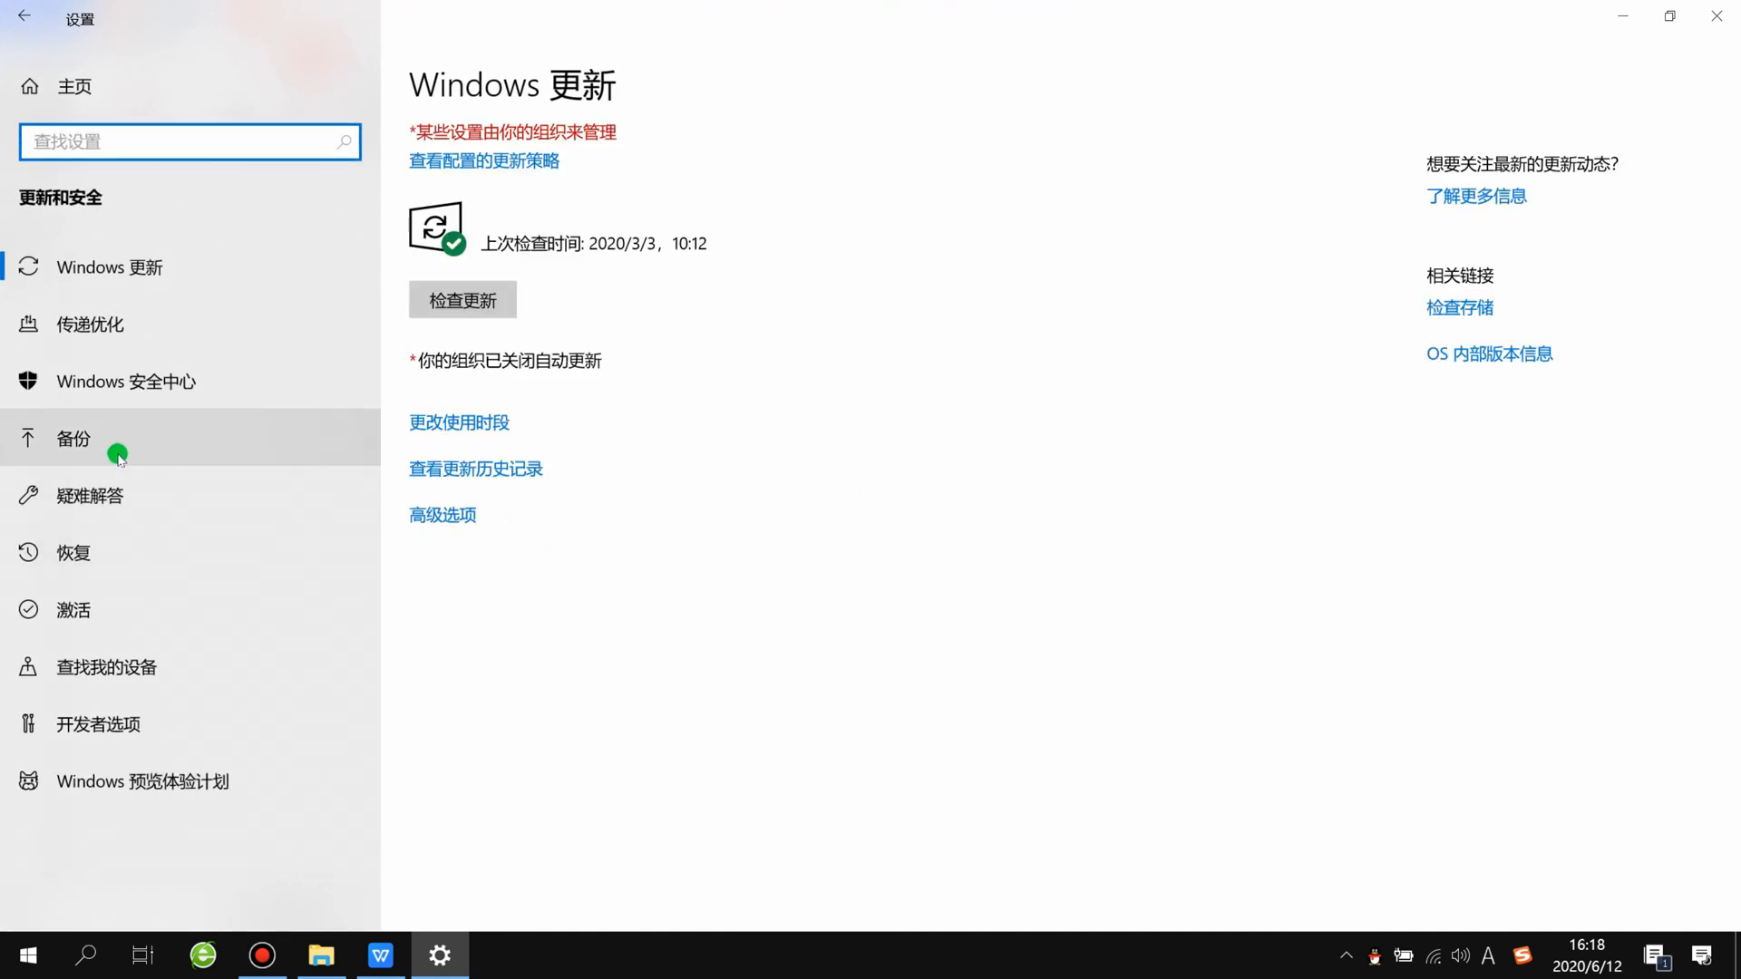
click(88, 555)
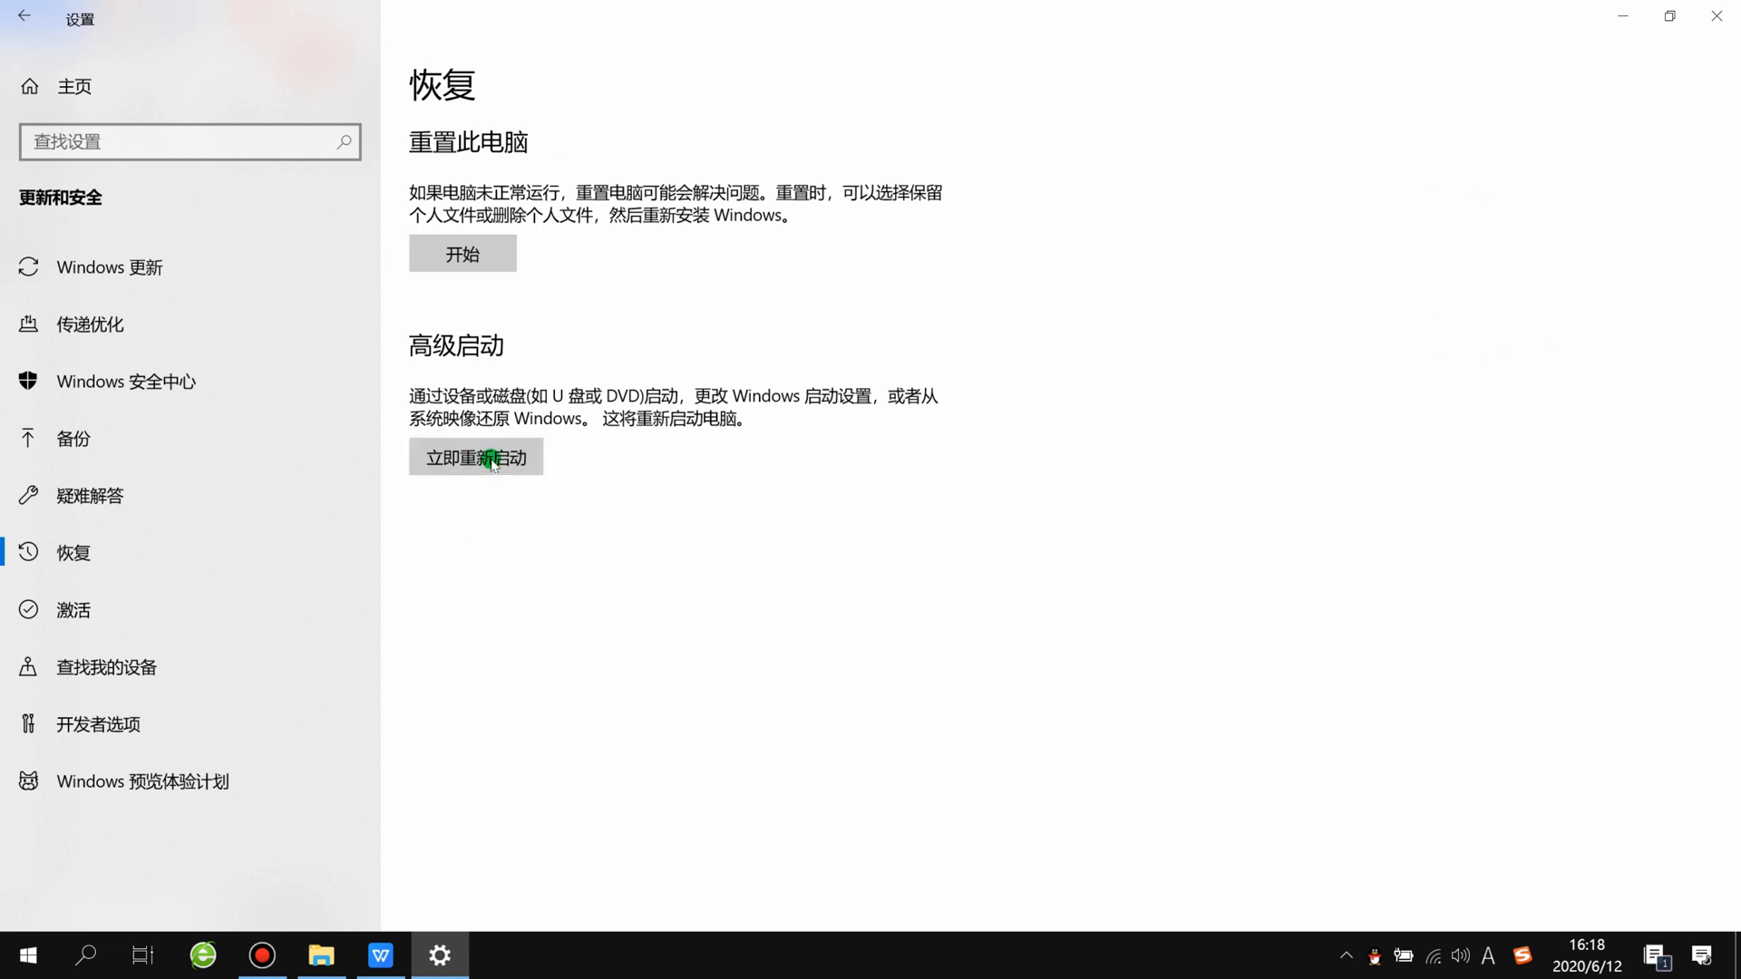
click(1627, 23)
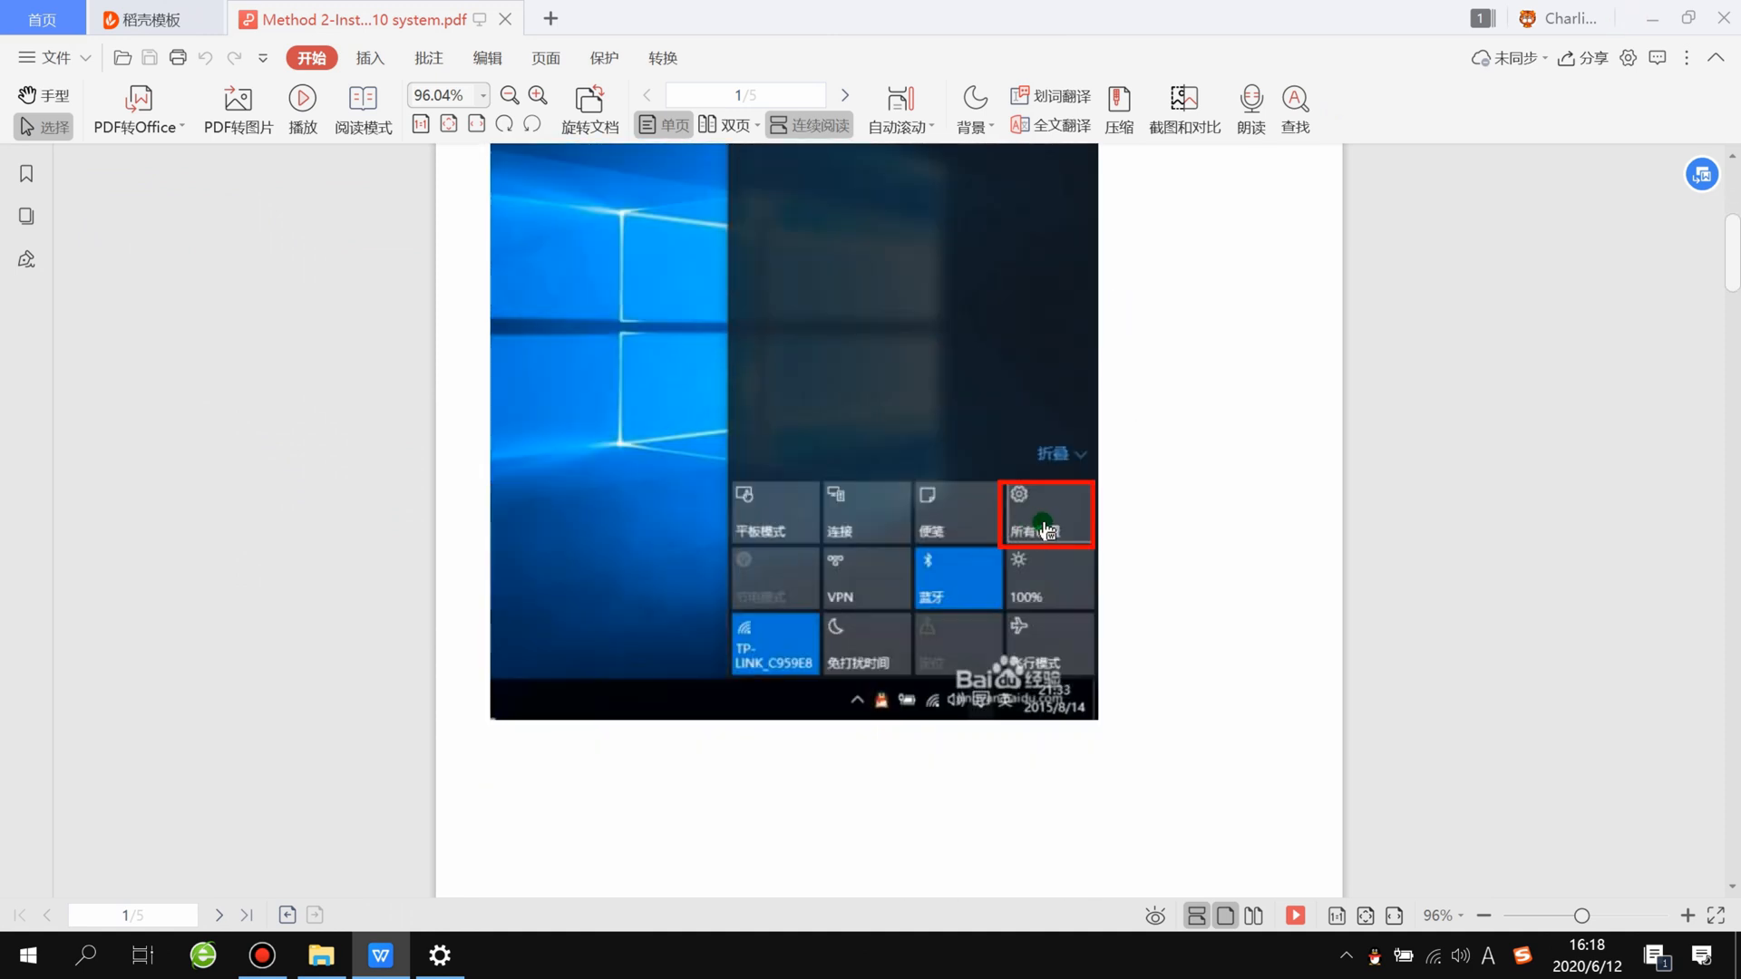
Step: Read through the guide's instructions for disabling driver signature enforcement, from opening Settings to the final installation step 11
scroll(1041, 532, up, 4)
scroll(1005, 602, down, 7)
scroll(1007, 603, down, 5)
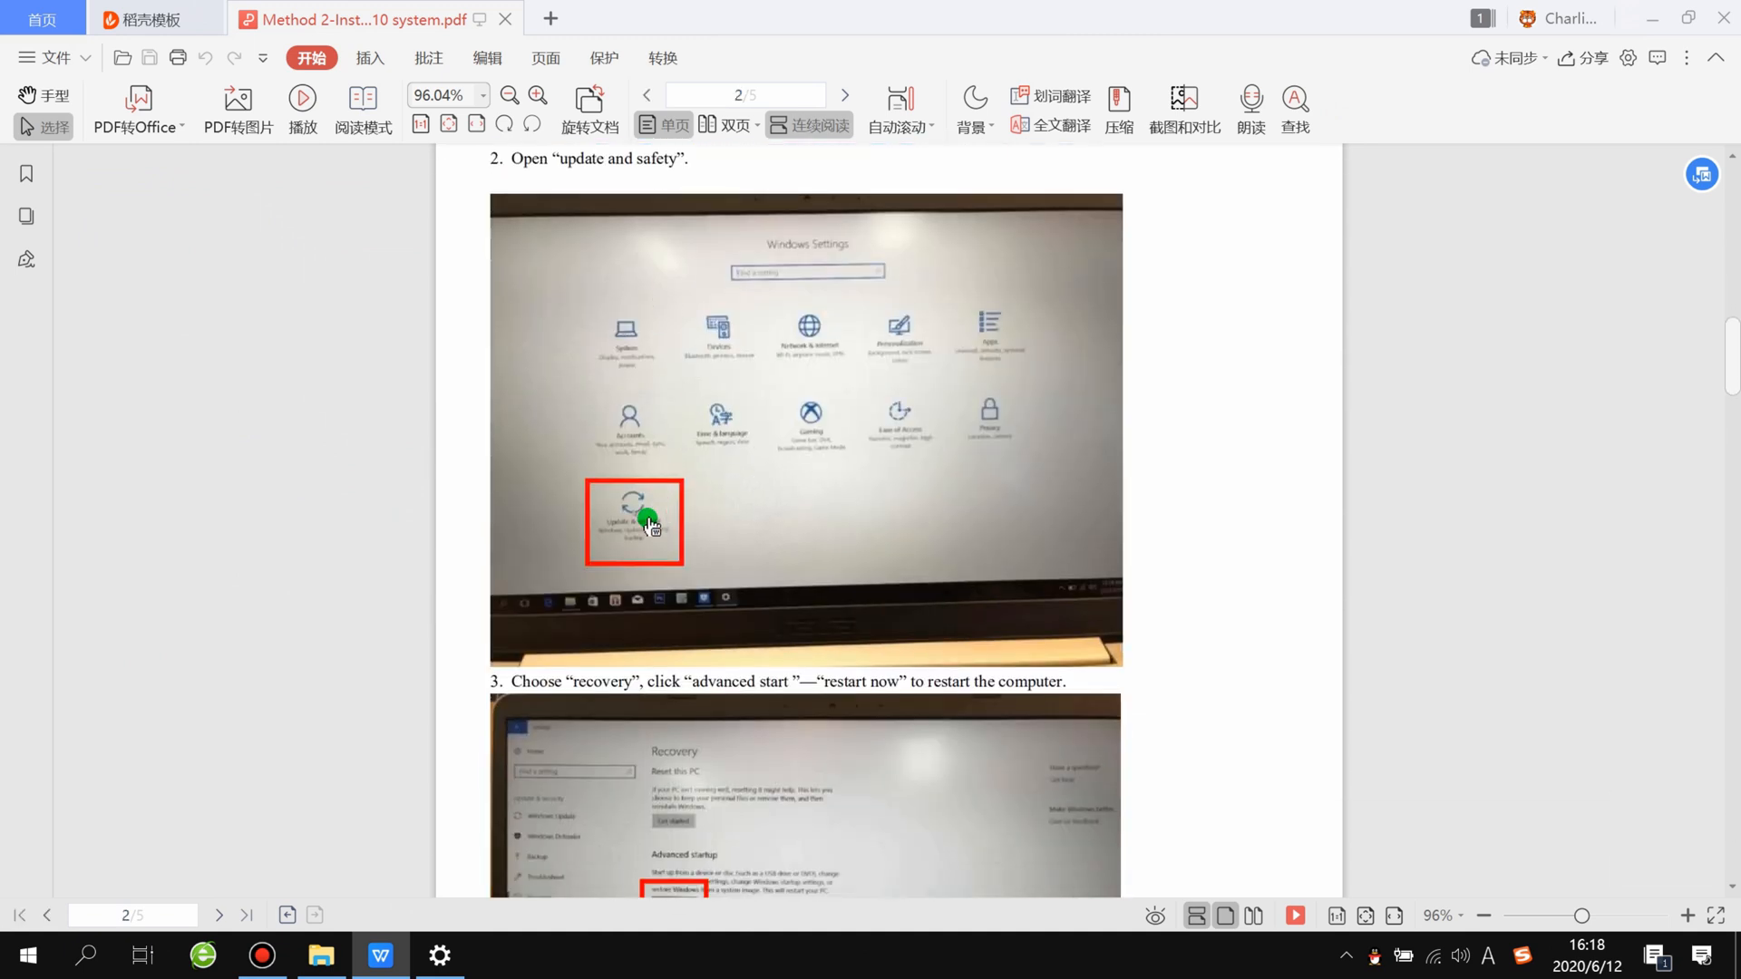
scroll(1006, 603, down, 3)
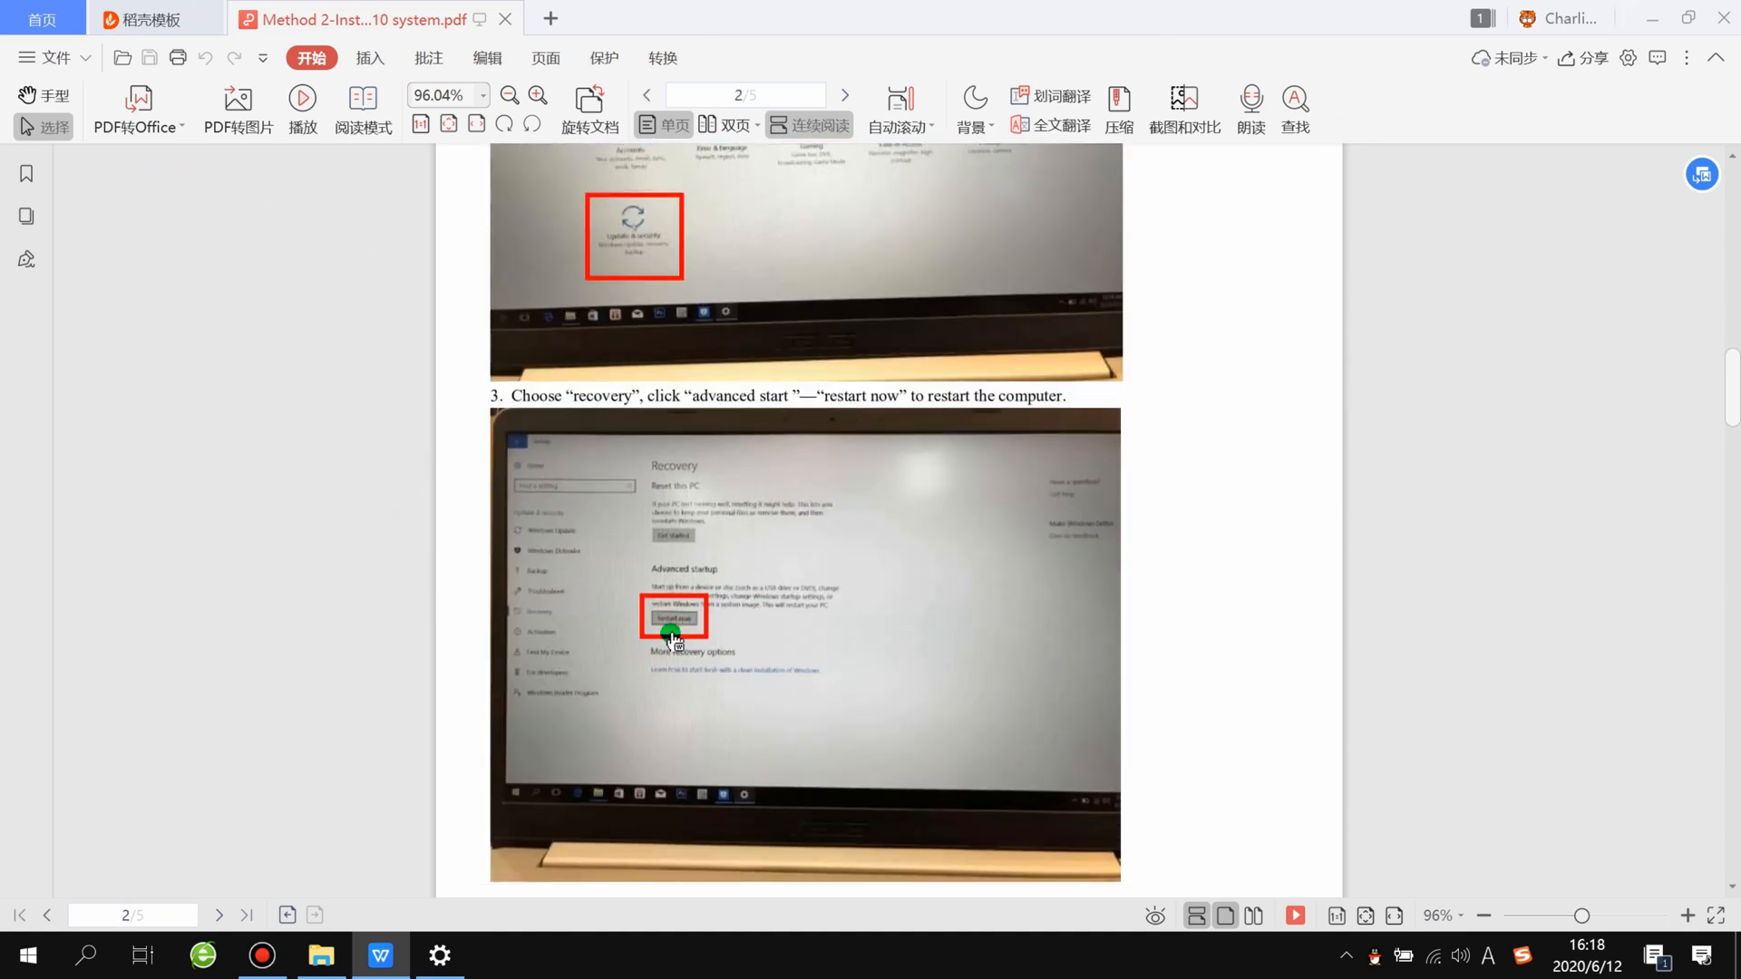
scroll(688, 637, down, 1)
scroll(685, 634, down, 9)
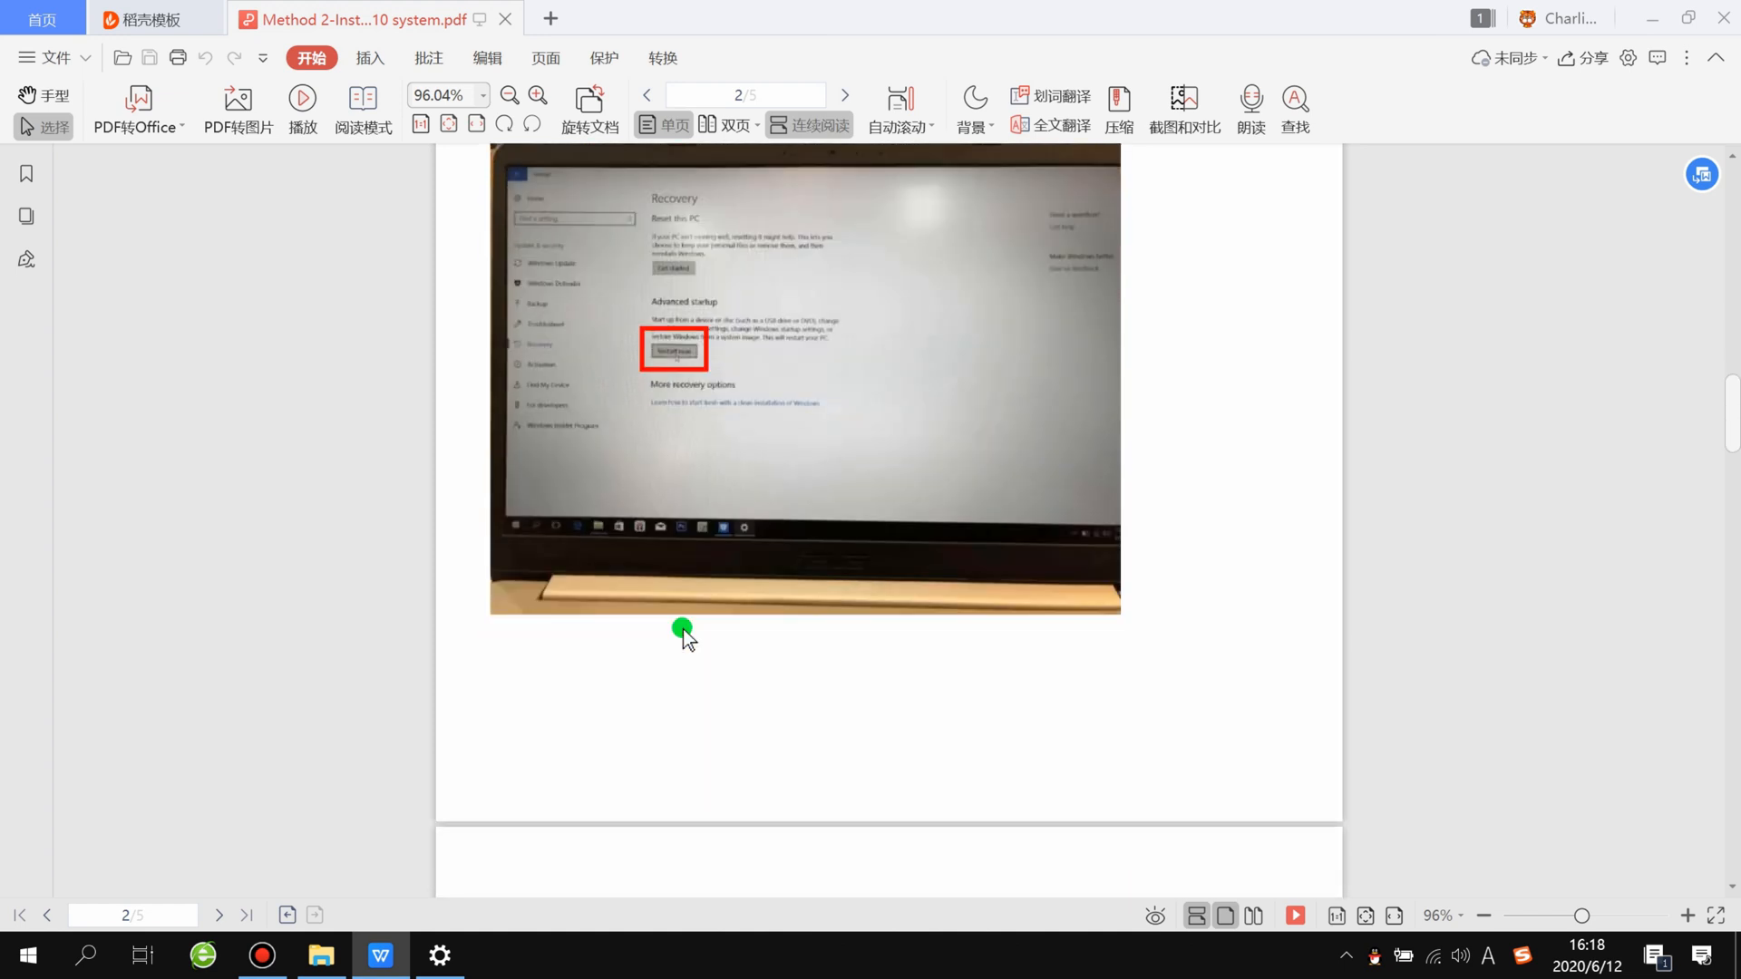
scroll(655, 662, down, 1)
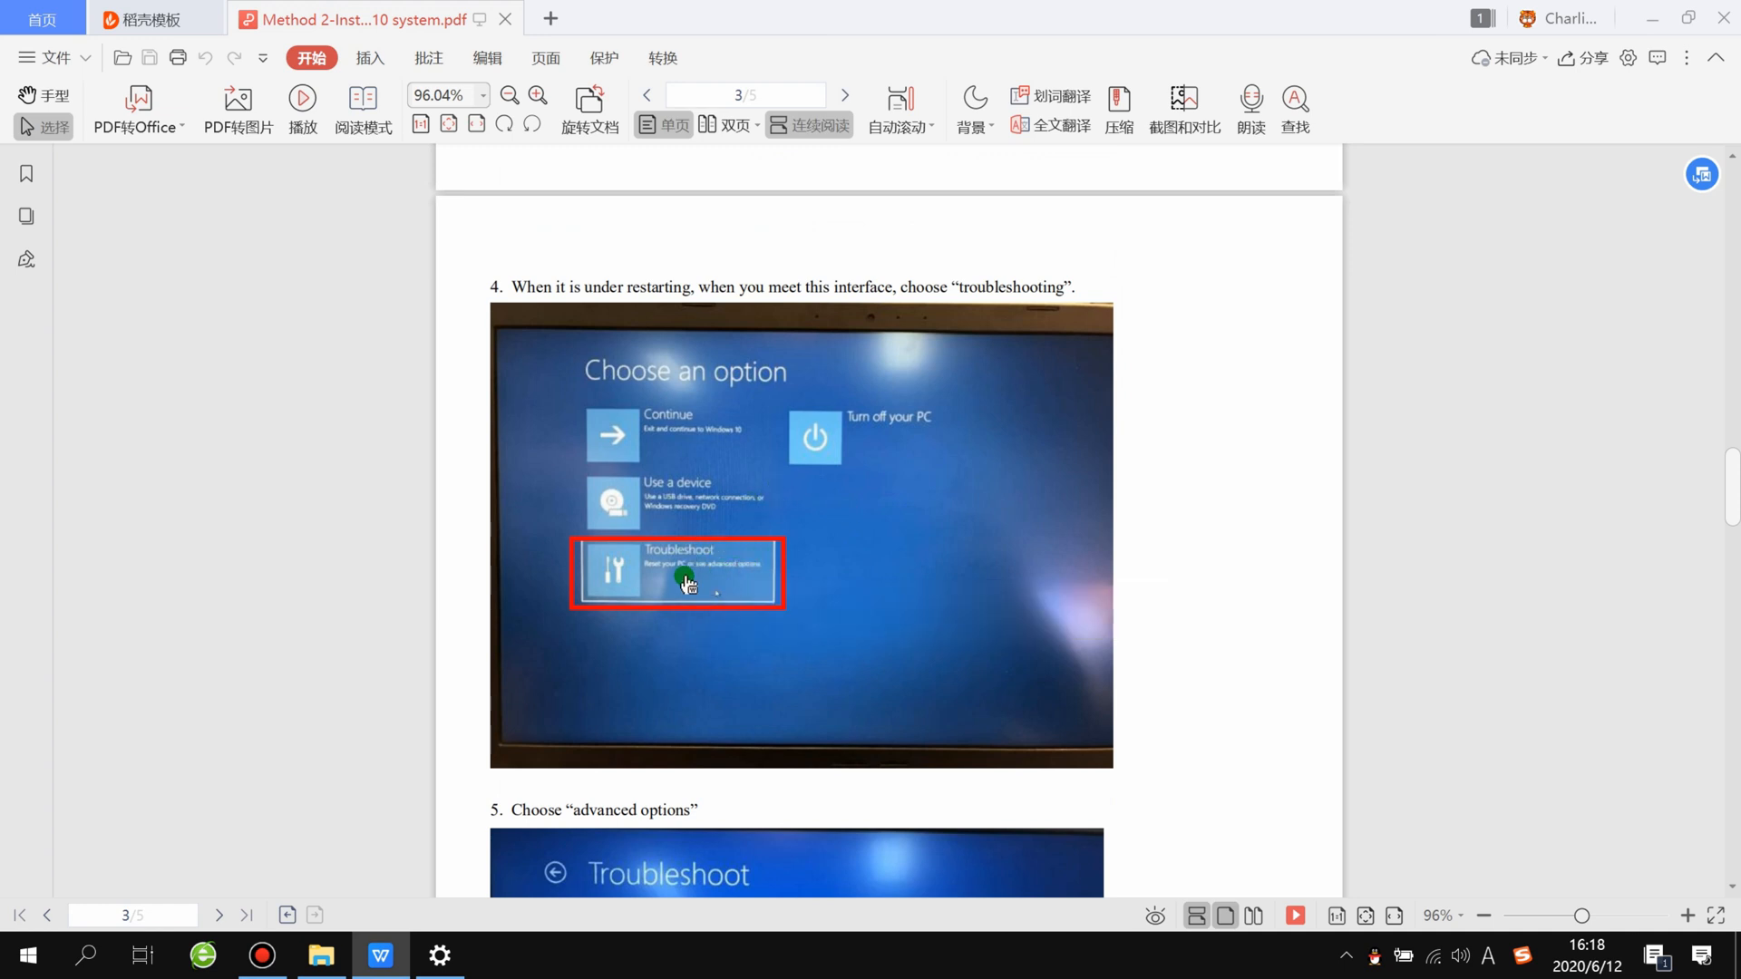
scroll(655, 585, down, 2)
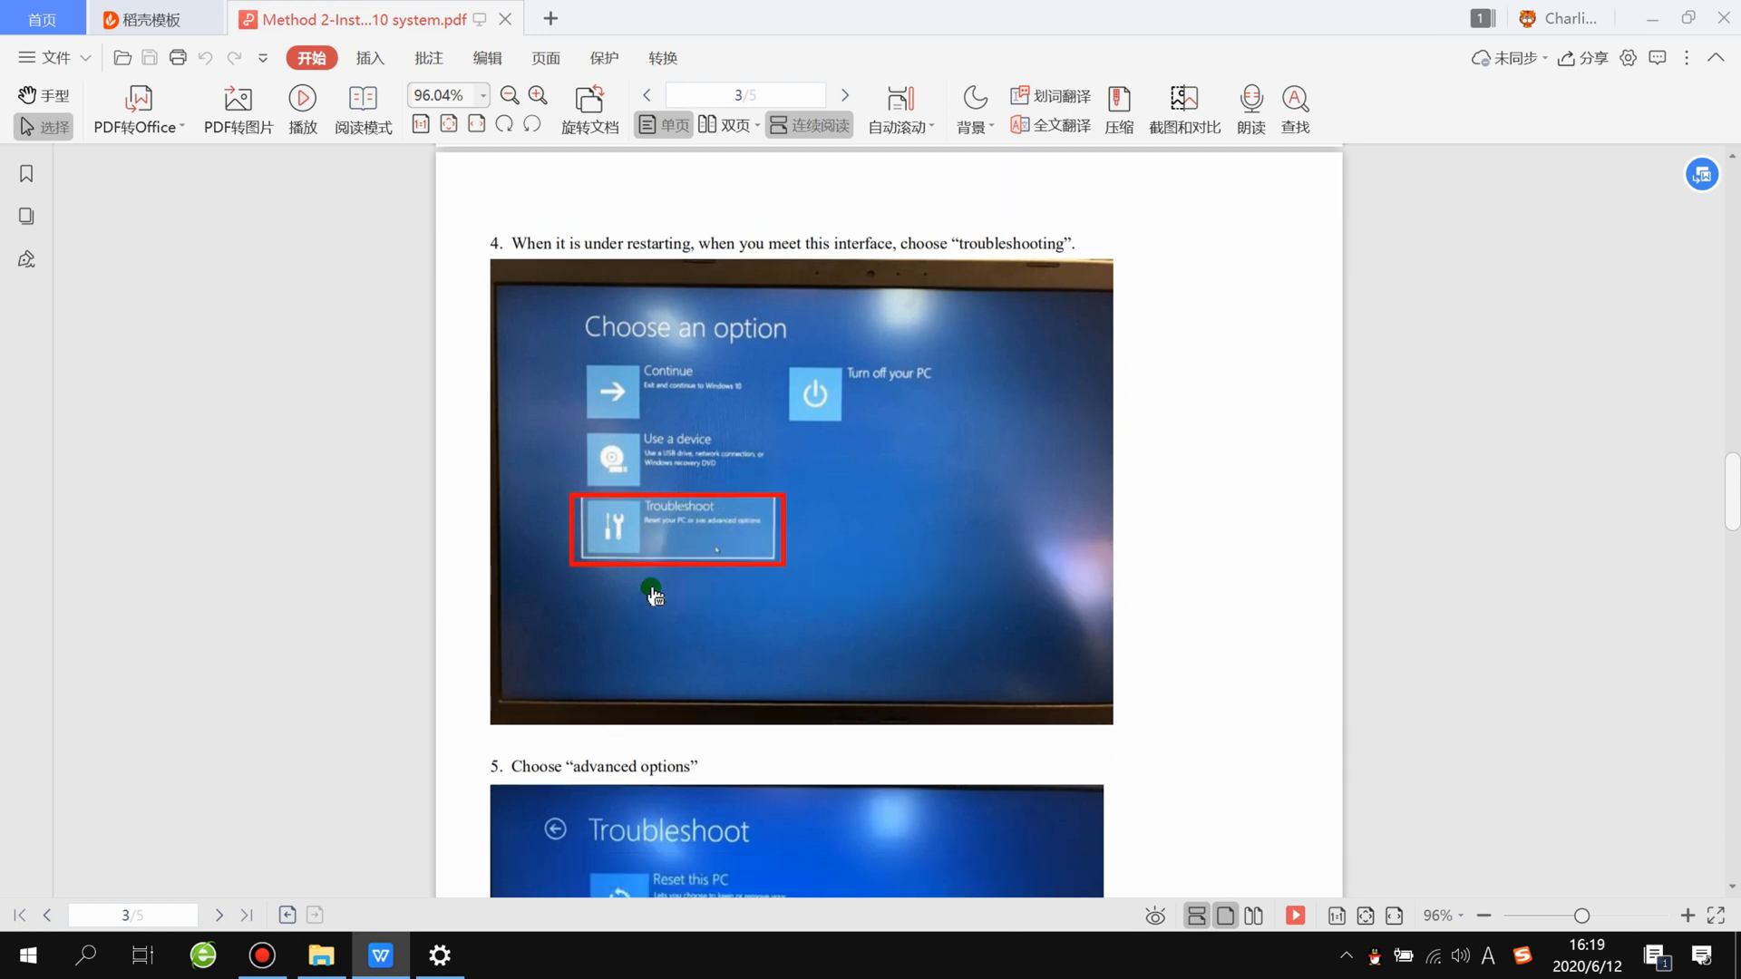
scroll(680, 646, down, 2)
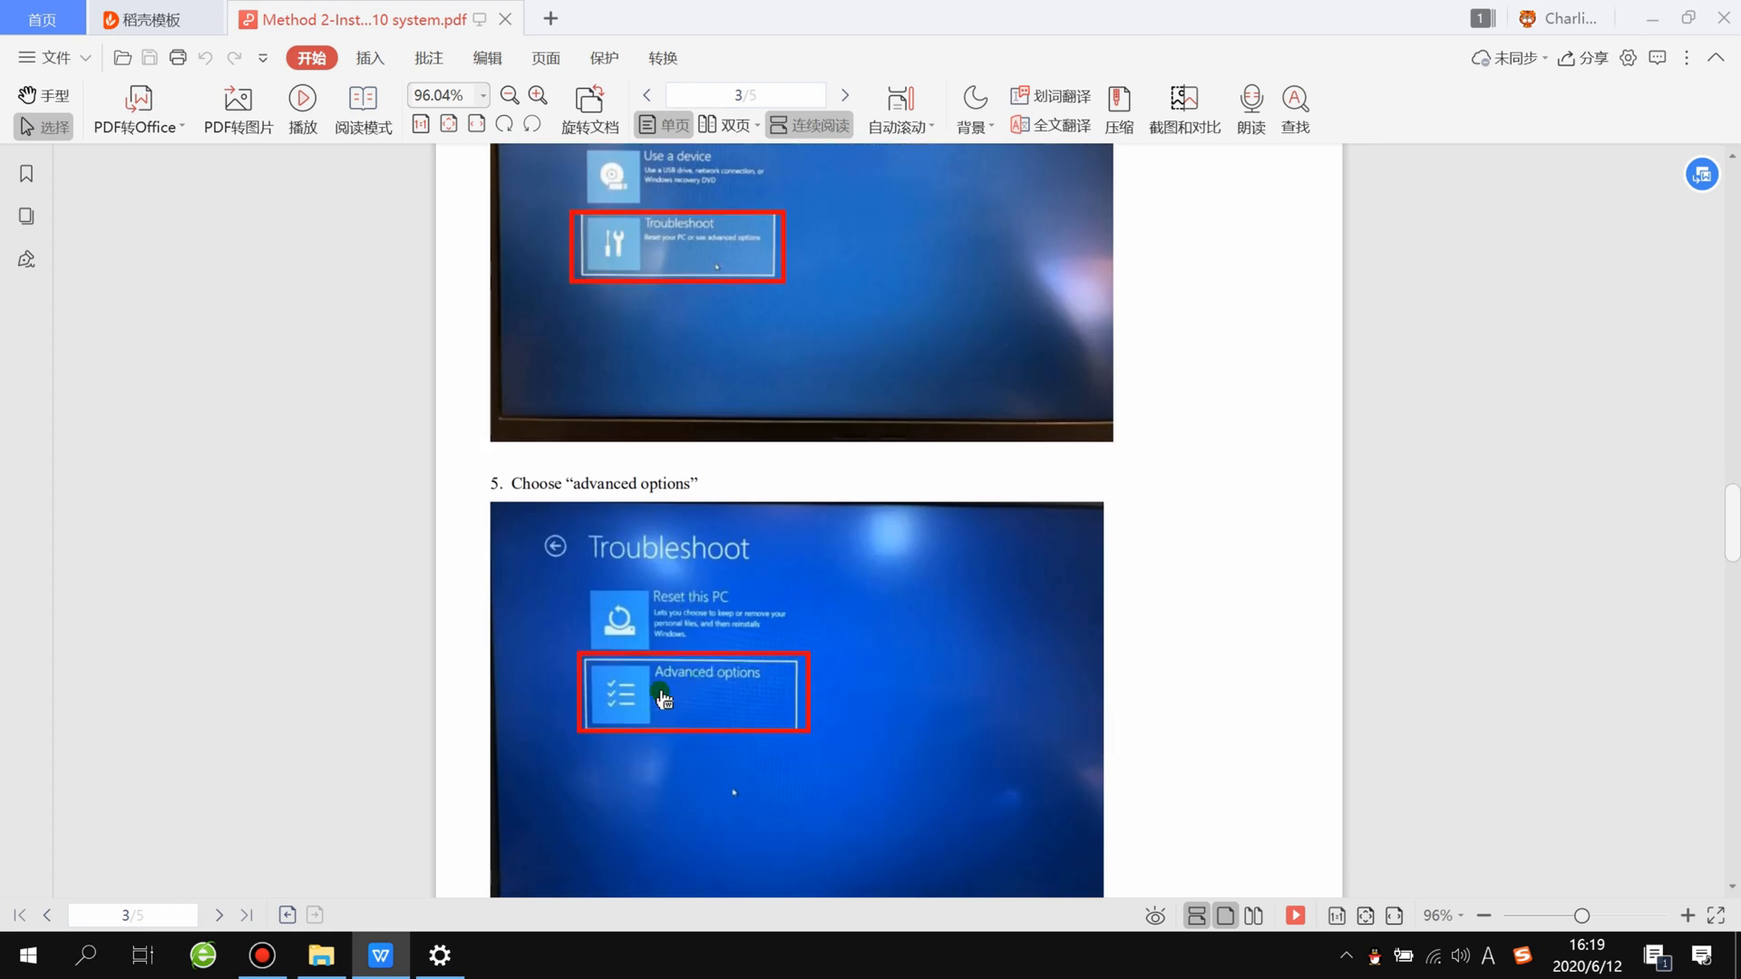
scroll(660, 699, down, 10)
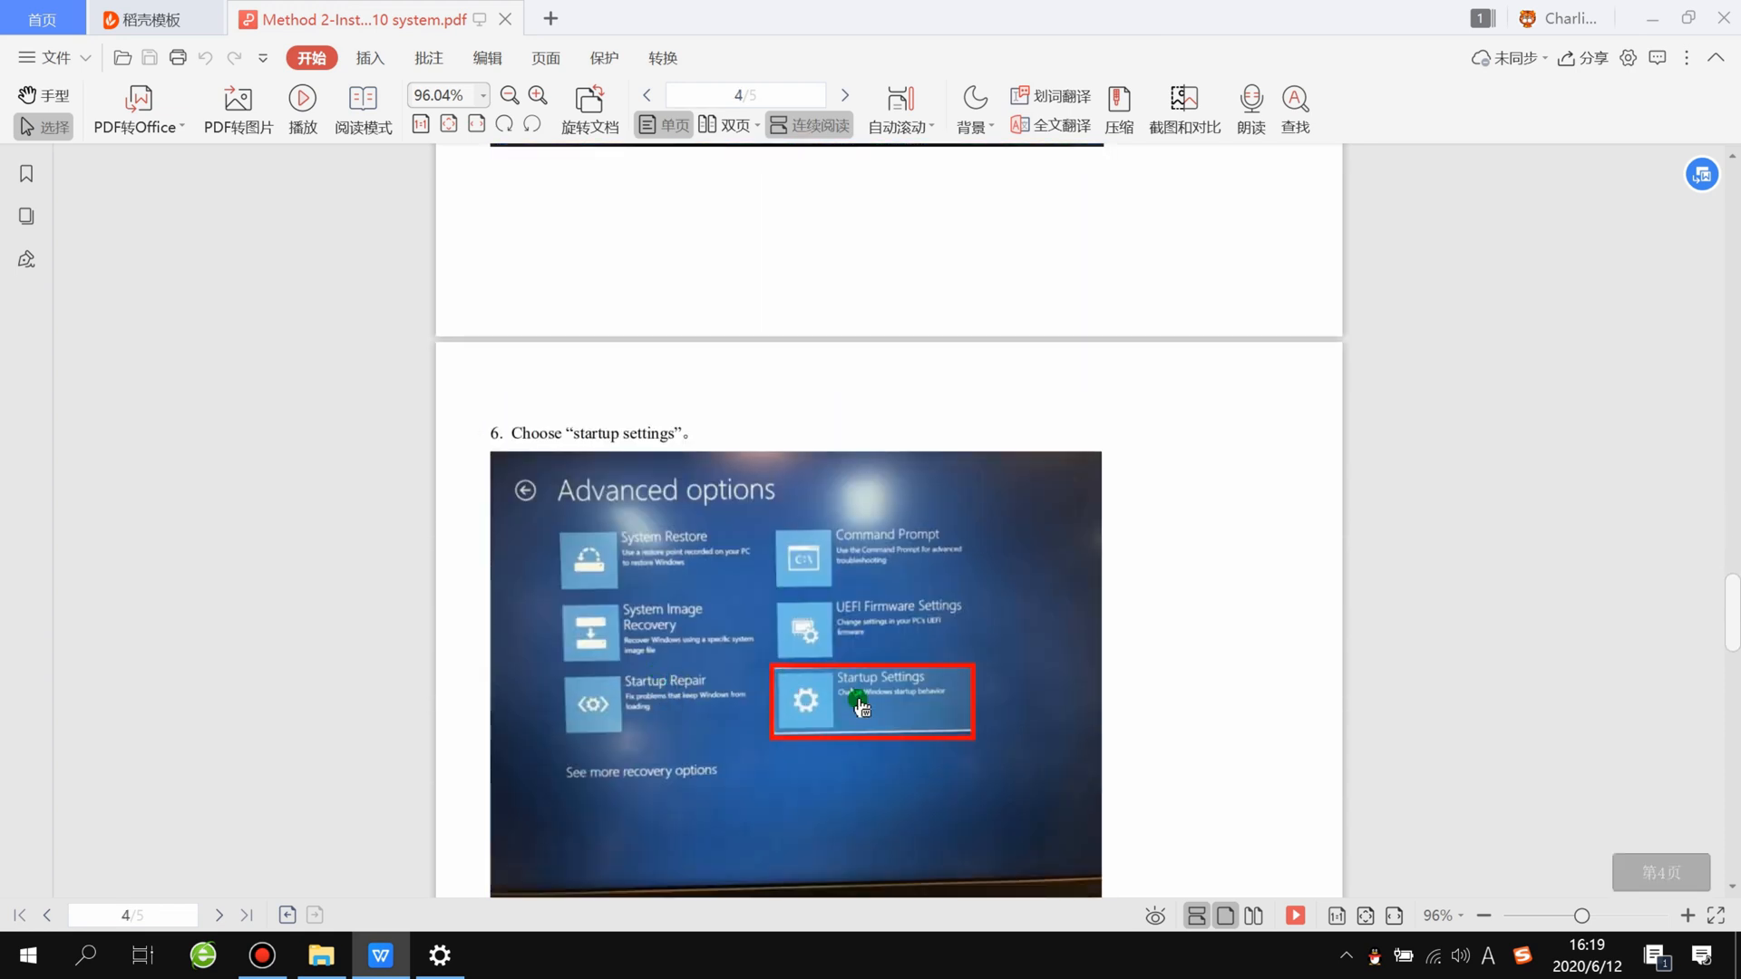
scroll(886, 715, down, 3)
scroll(887, 714, down, 4)
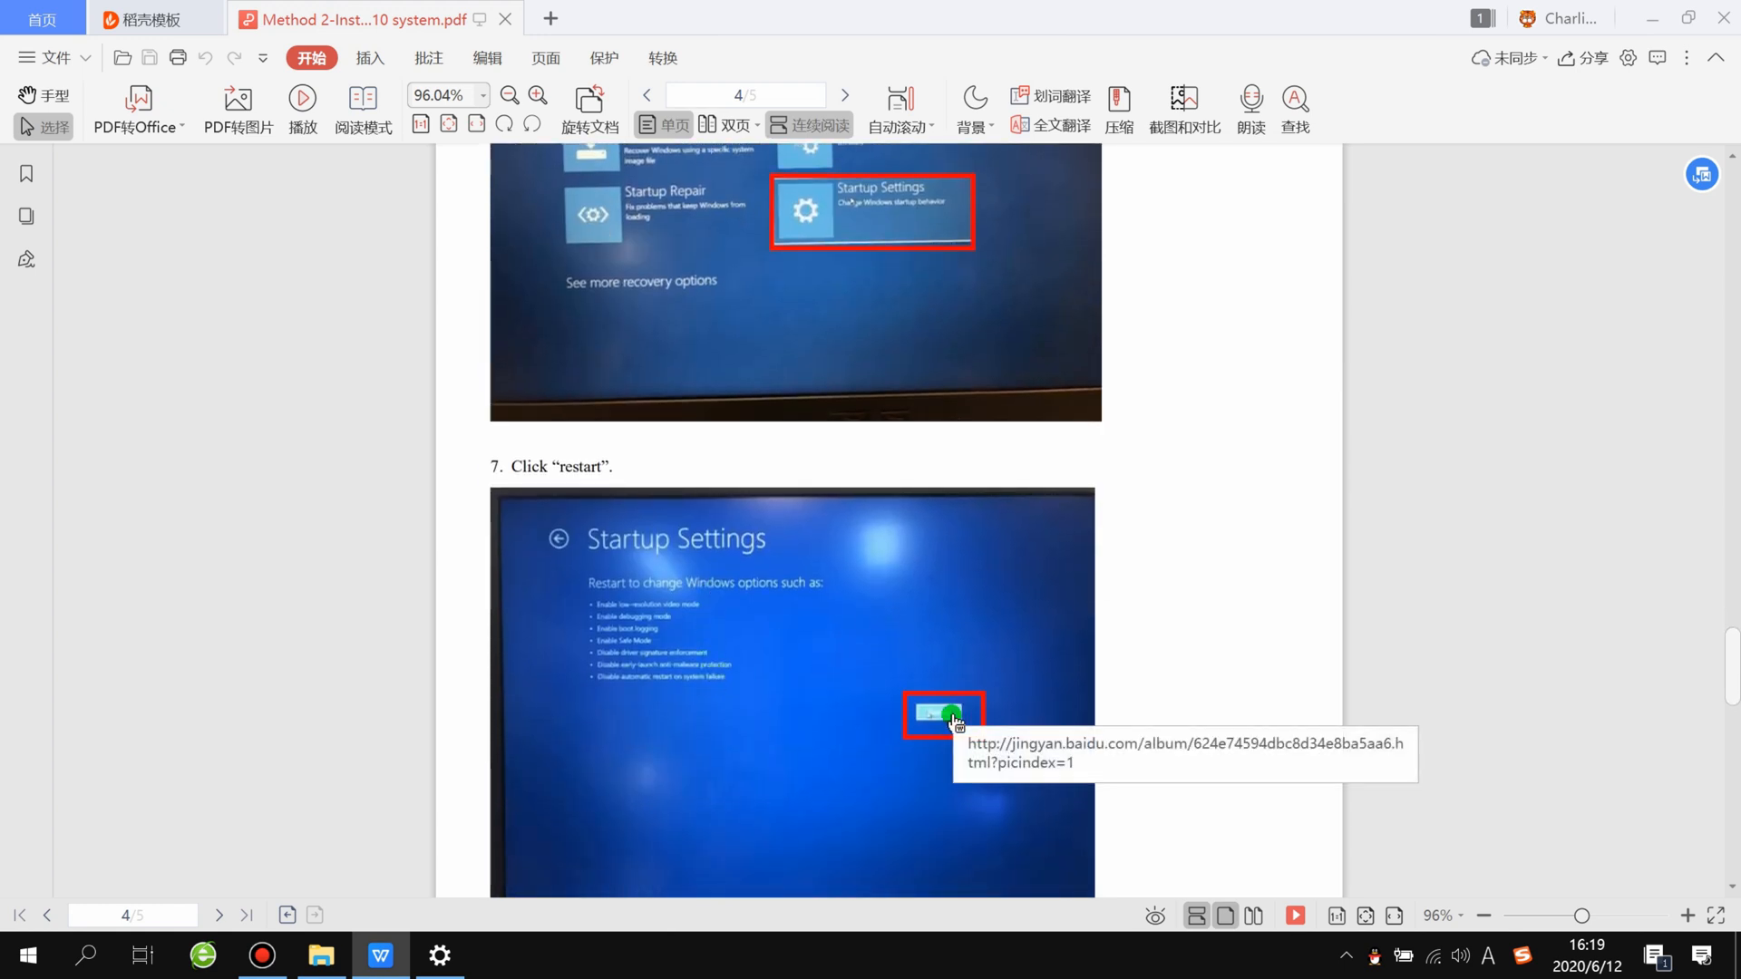
scroll(954, 721, down, 5)
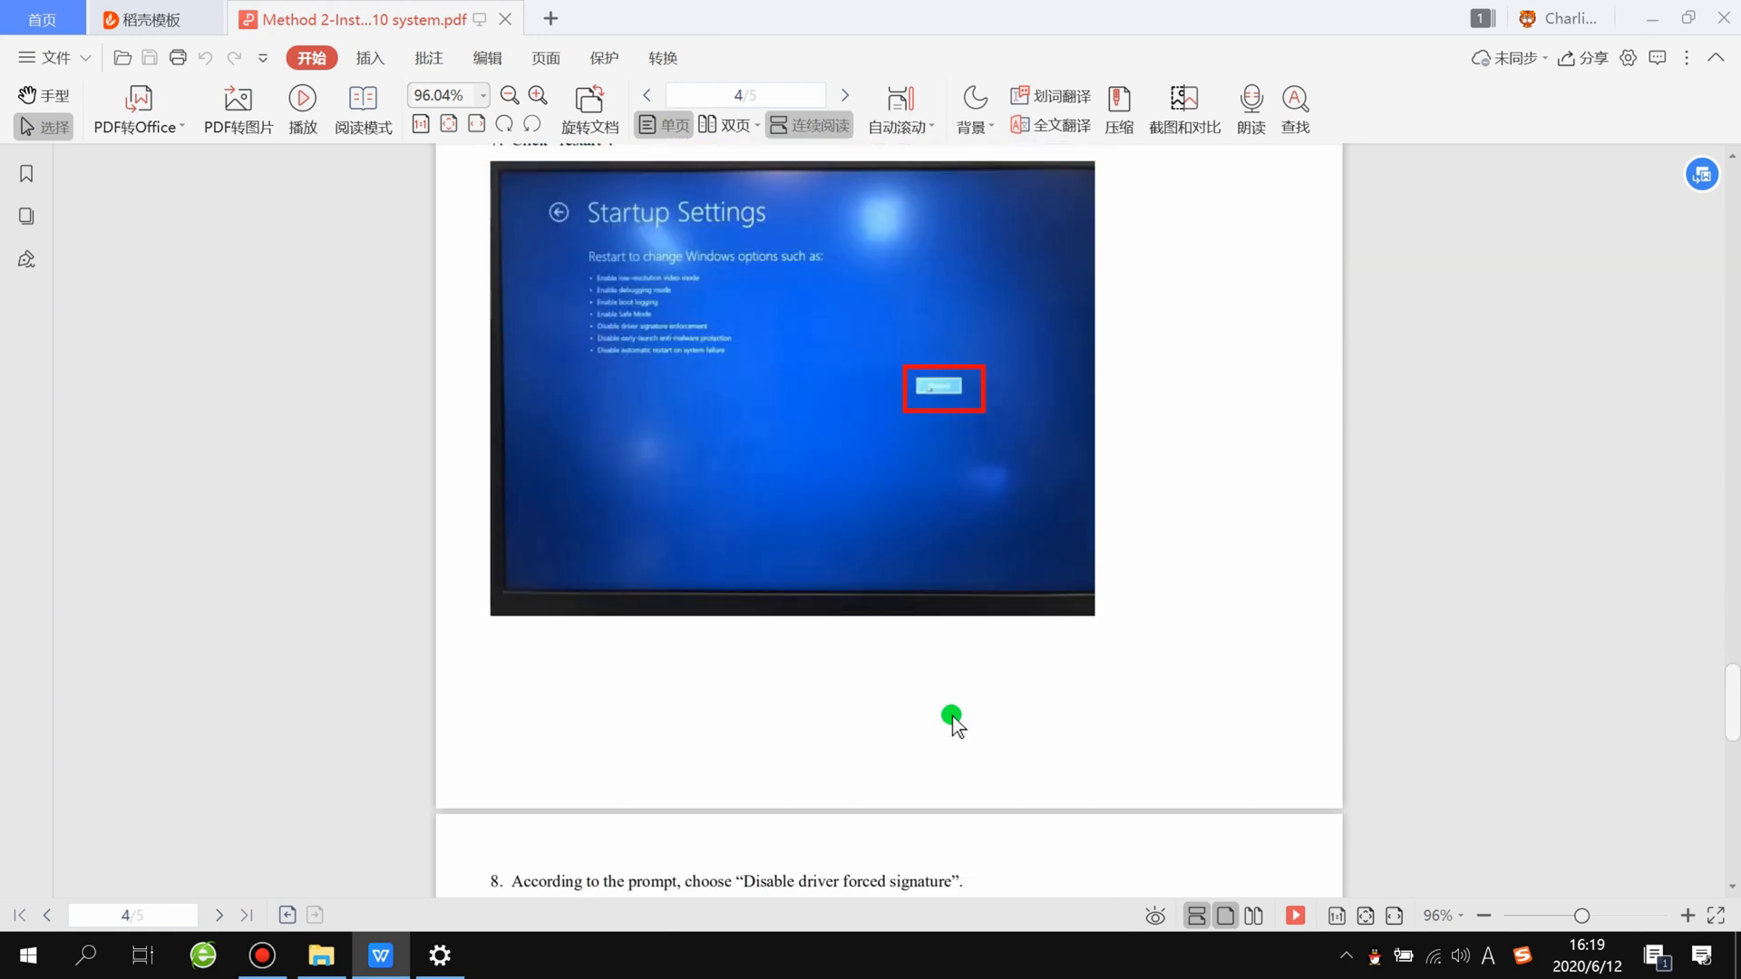
scroll(953, 720, down, 6)
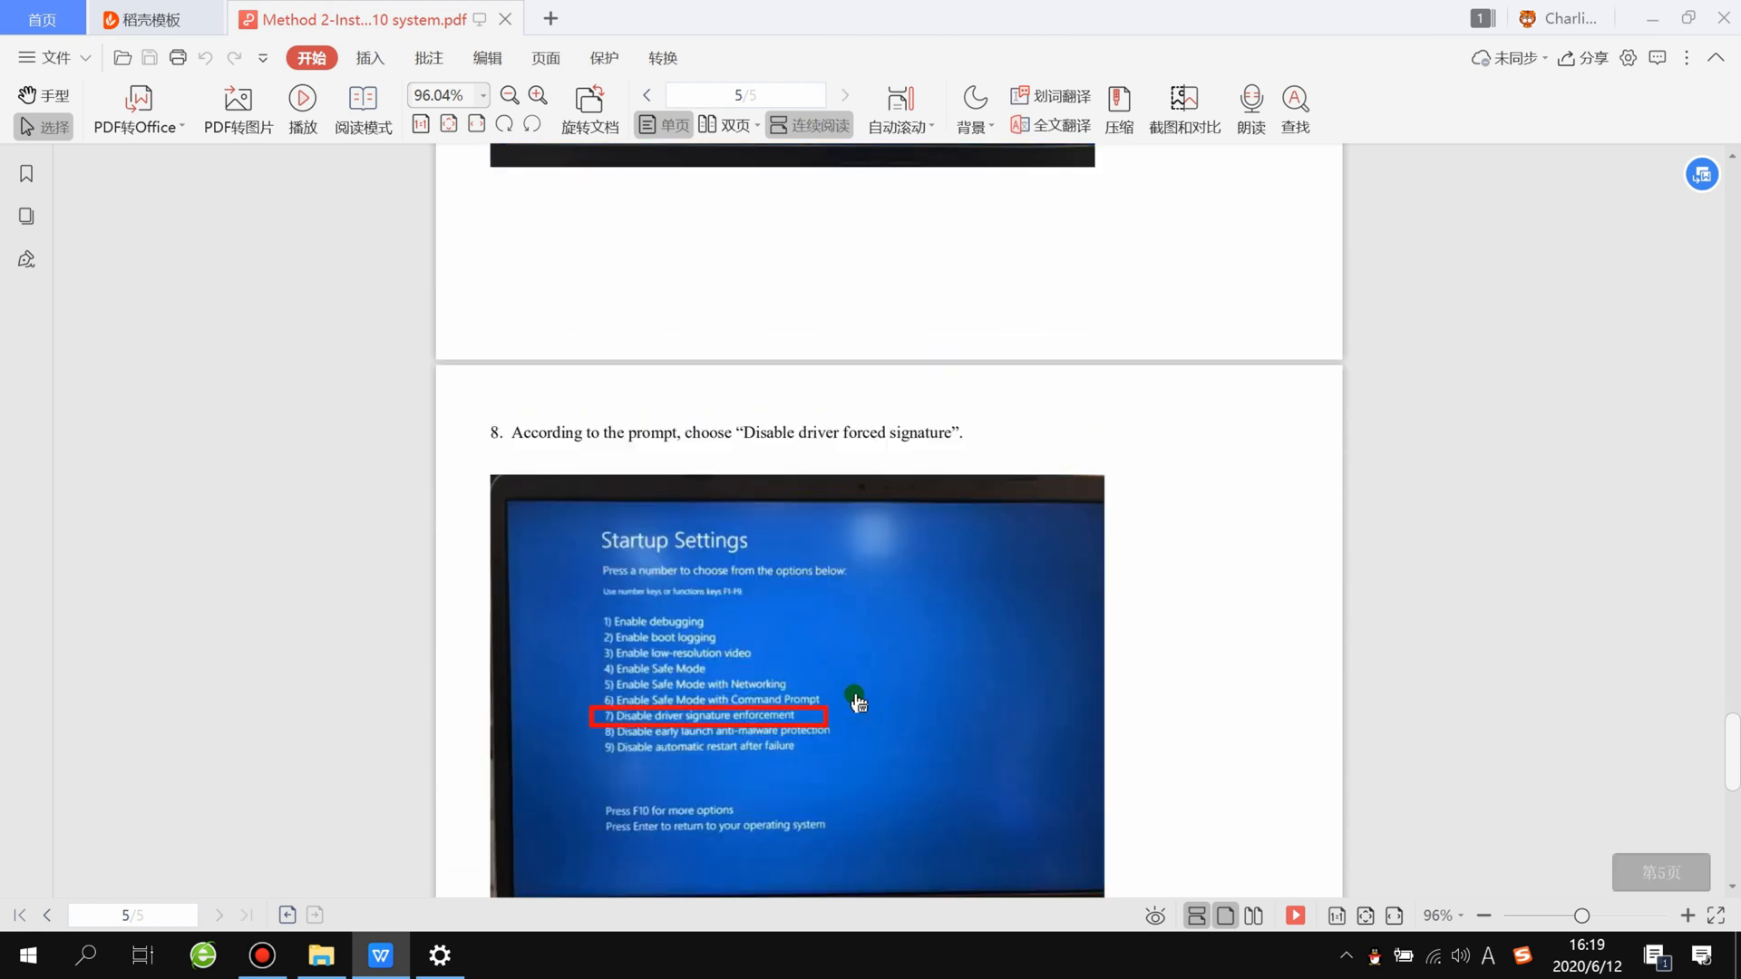
scroll(689, 699, down, 1)
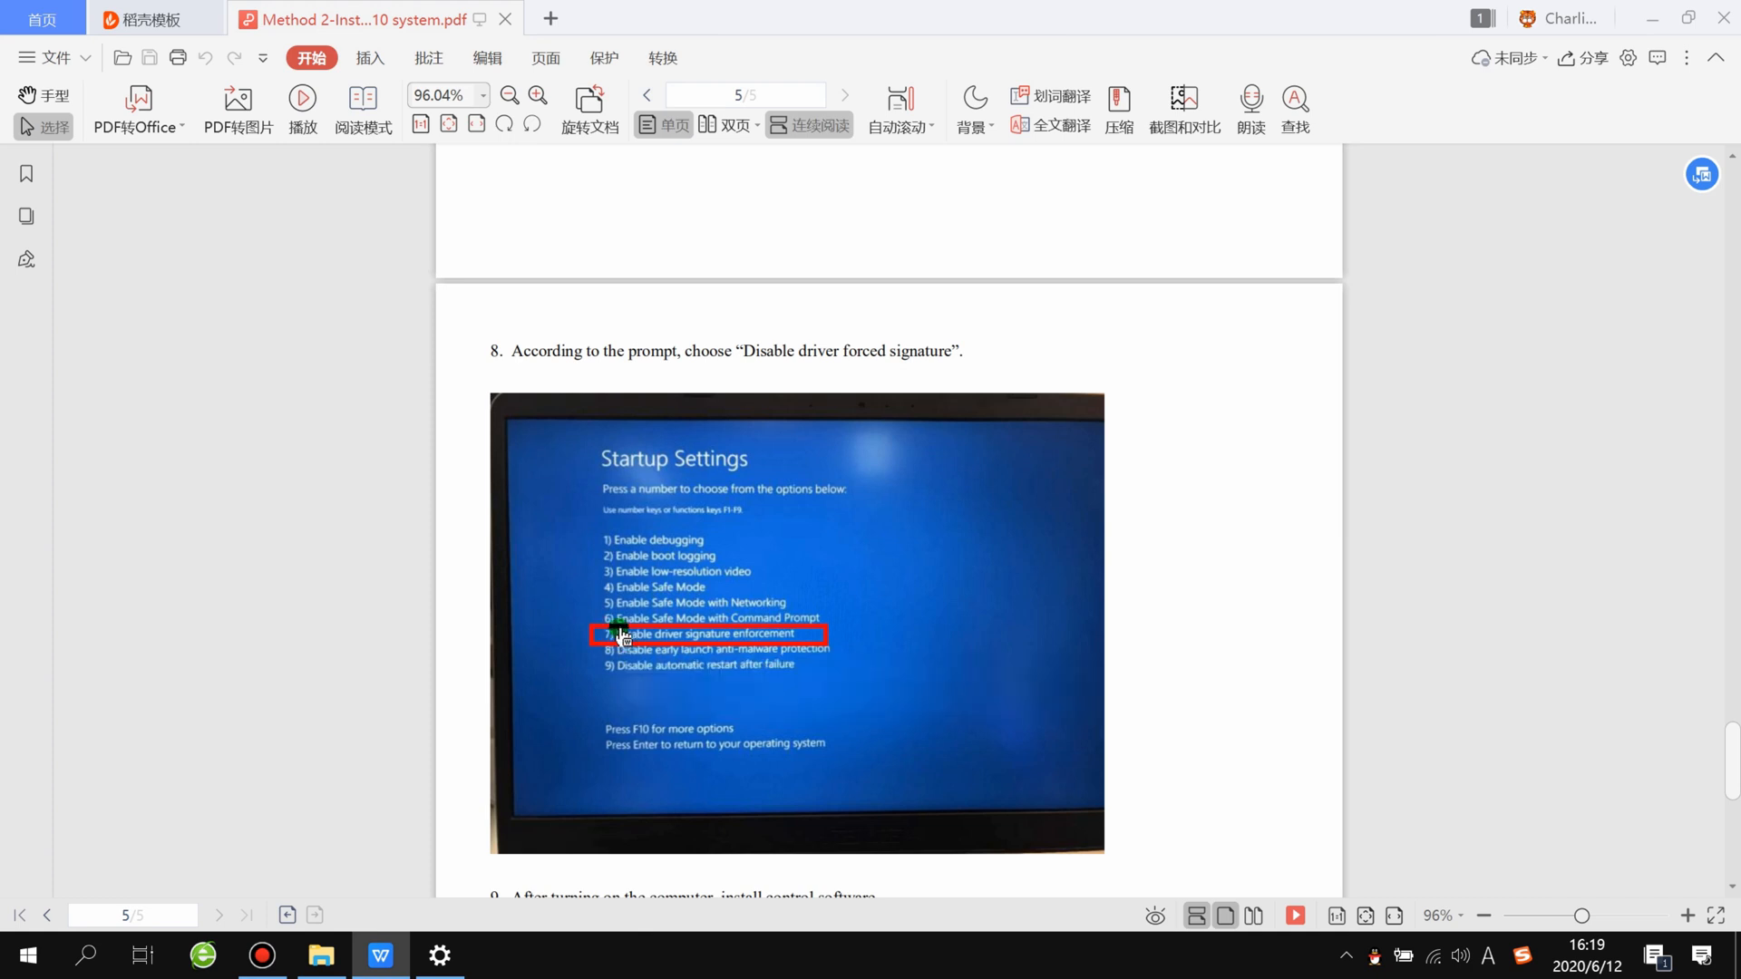
scroll(726, 643, down, 4)
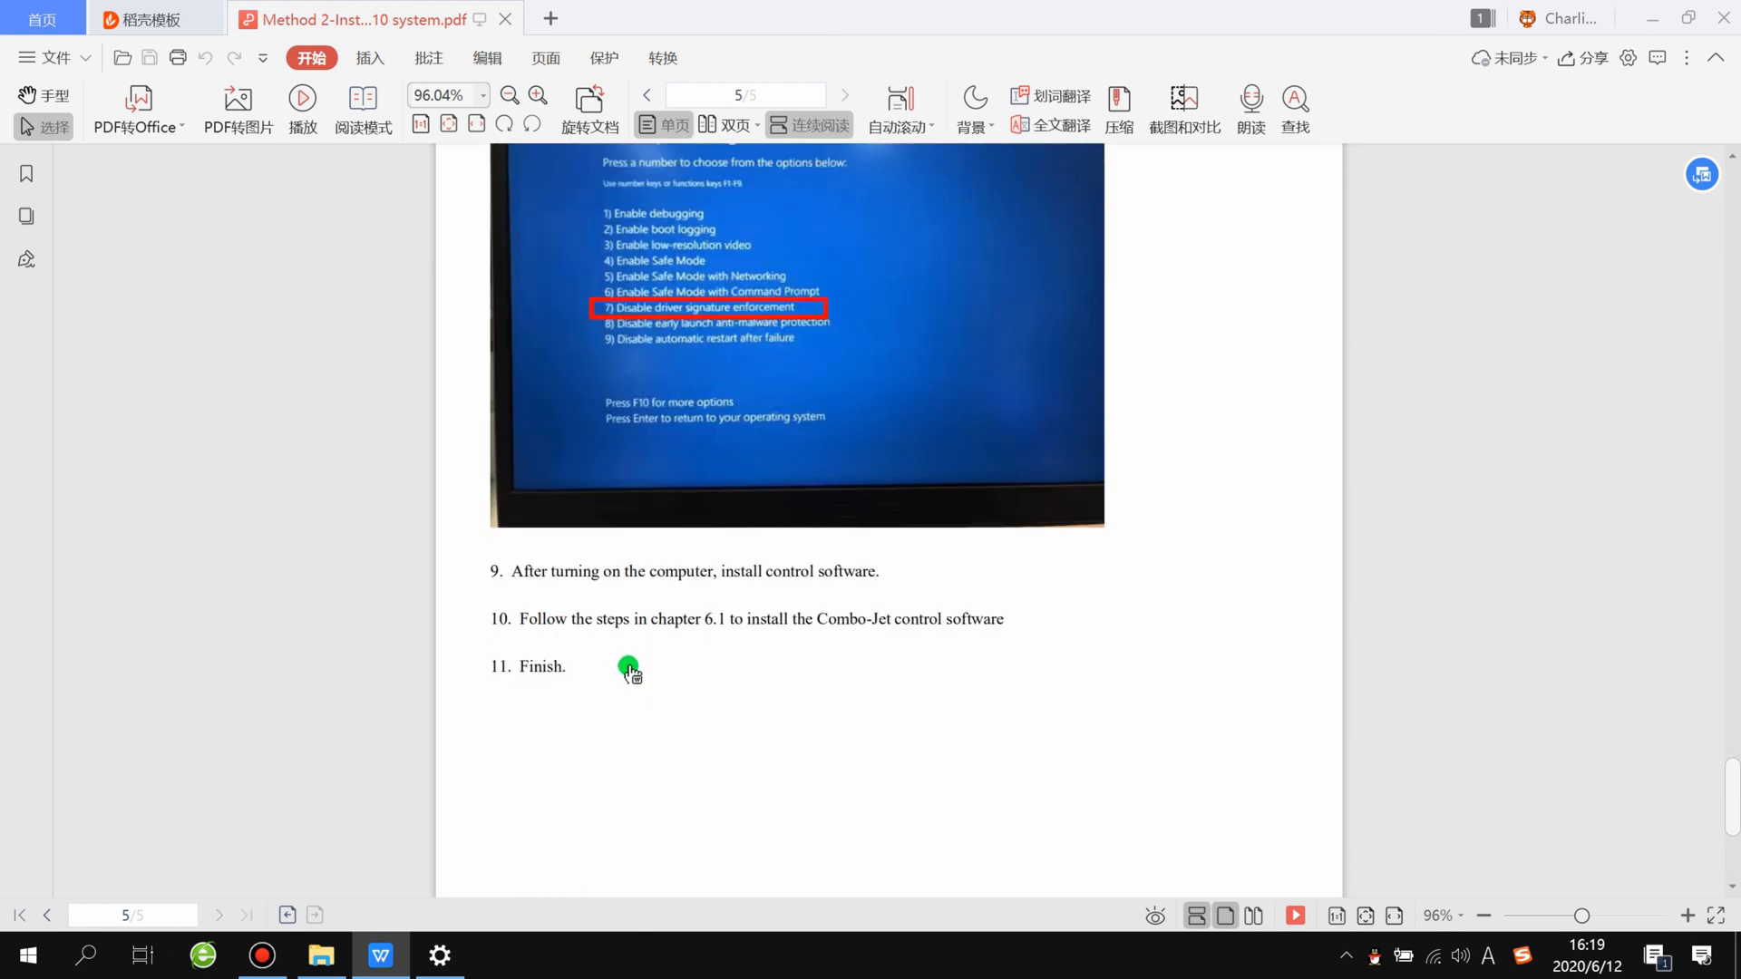
Step: Close the PDF installation guide and return to the 1.Control software folder
scroll(629, 671, up, 8)
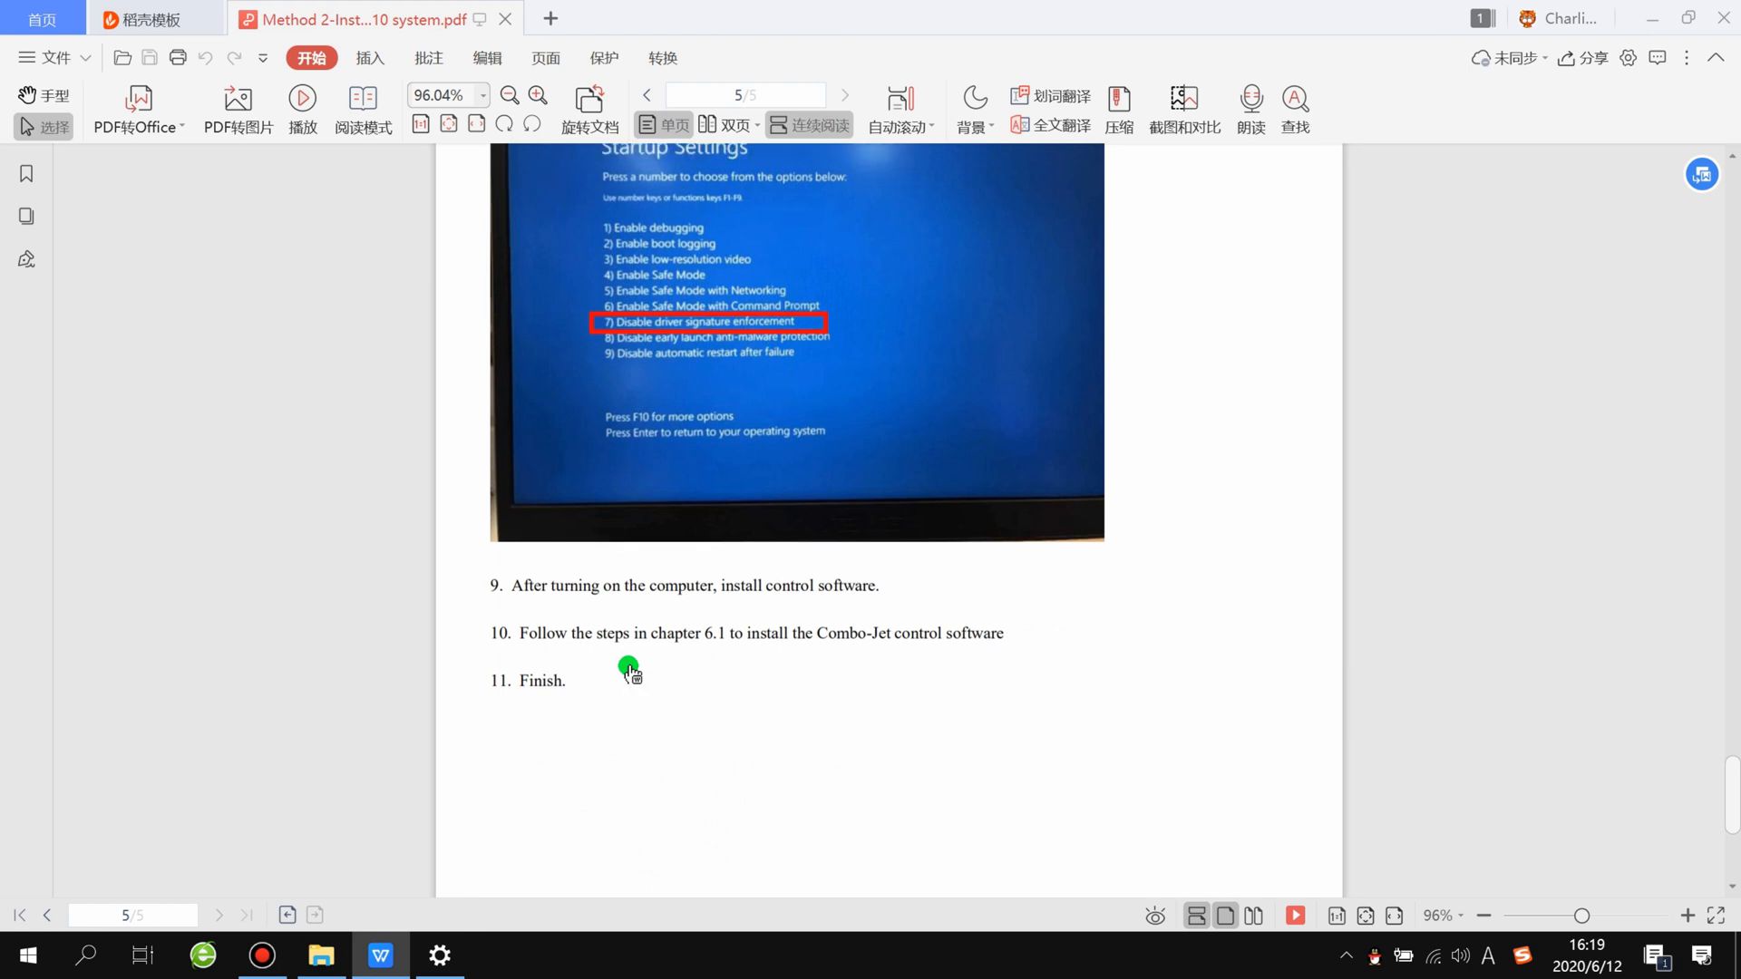
scroll(632, 675, up, 12)
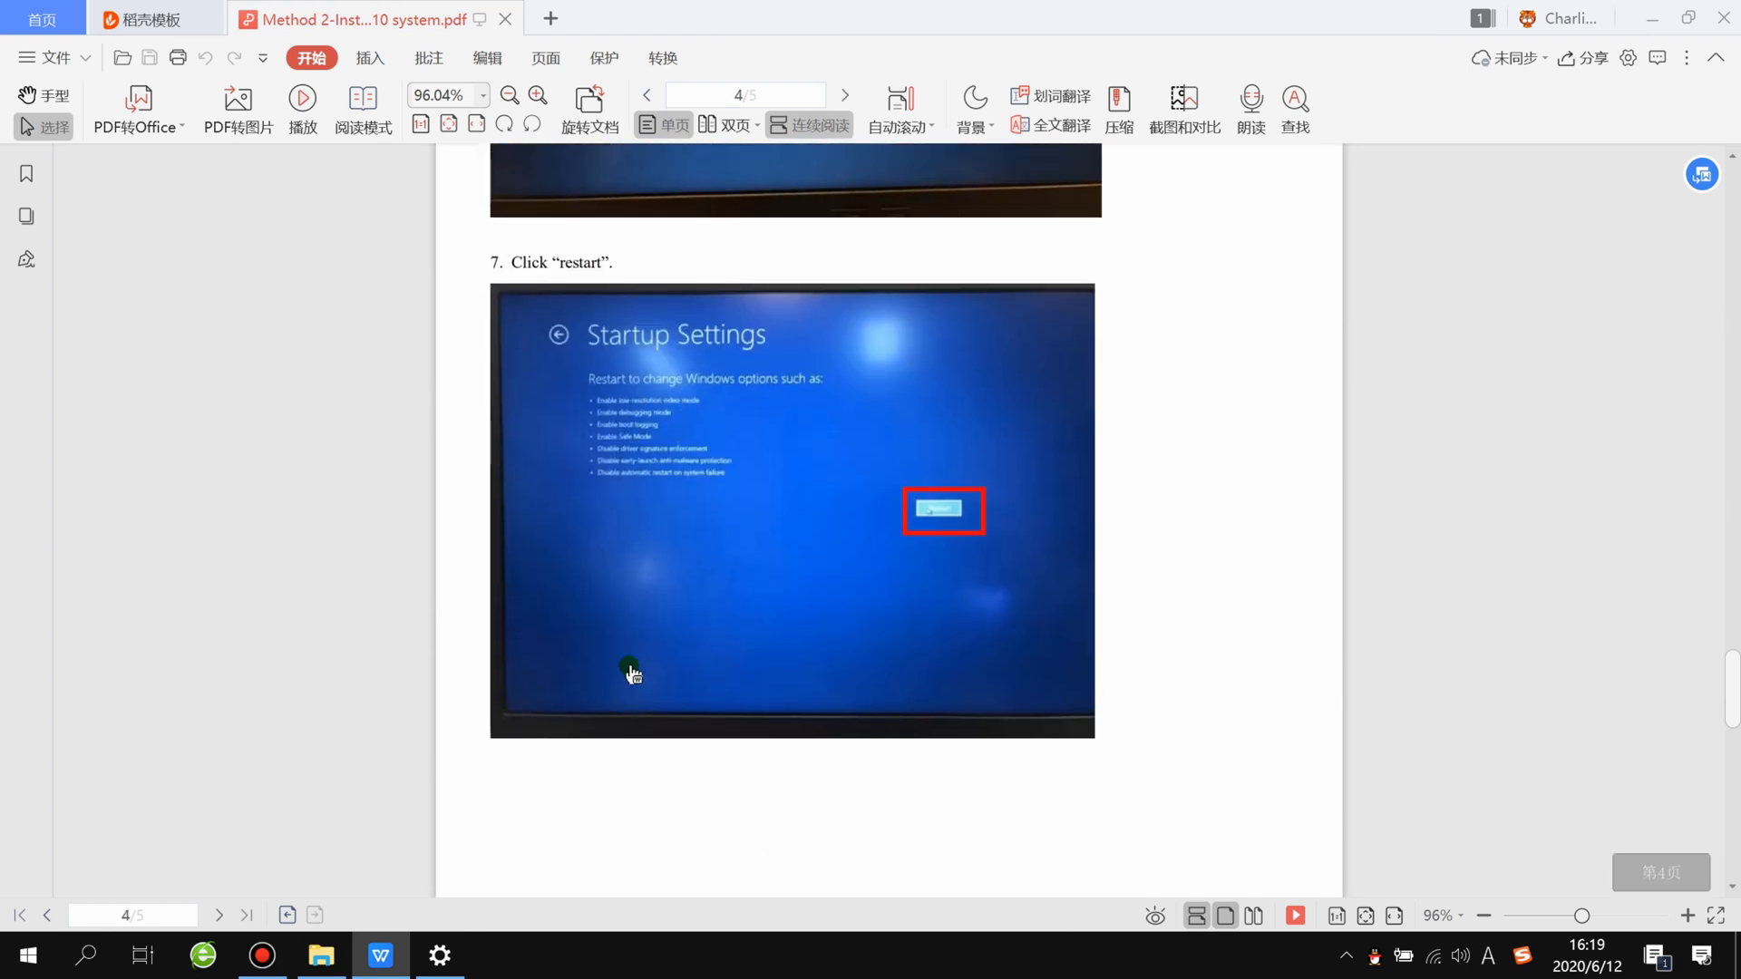
click(1722, 20)
click(769, 513)
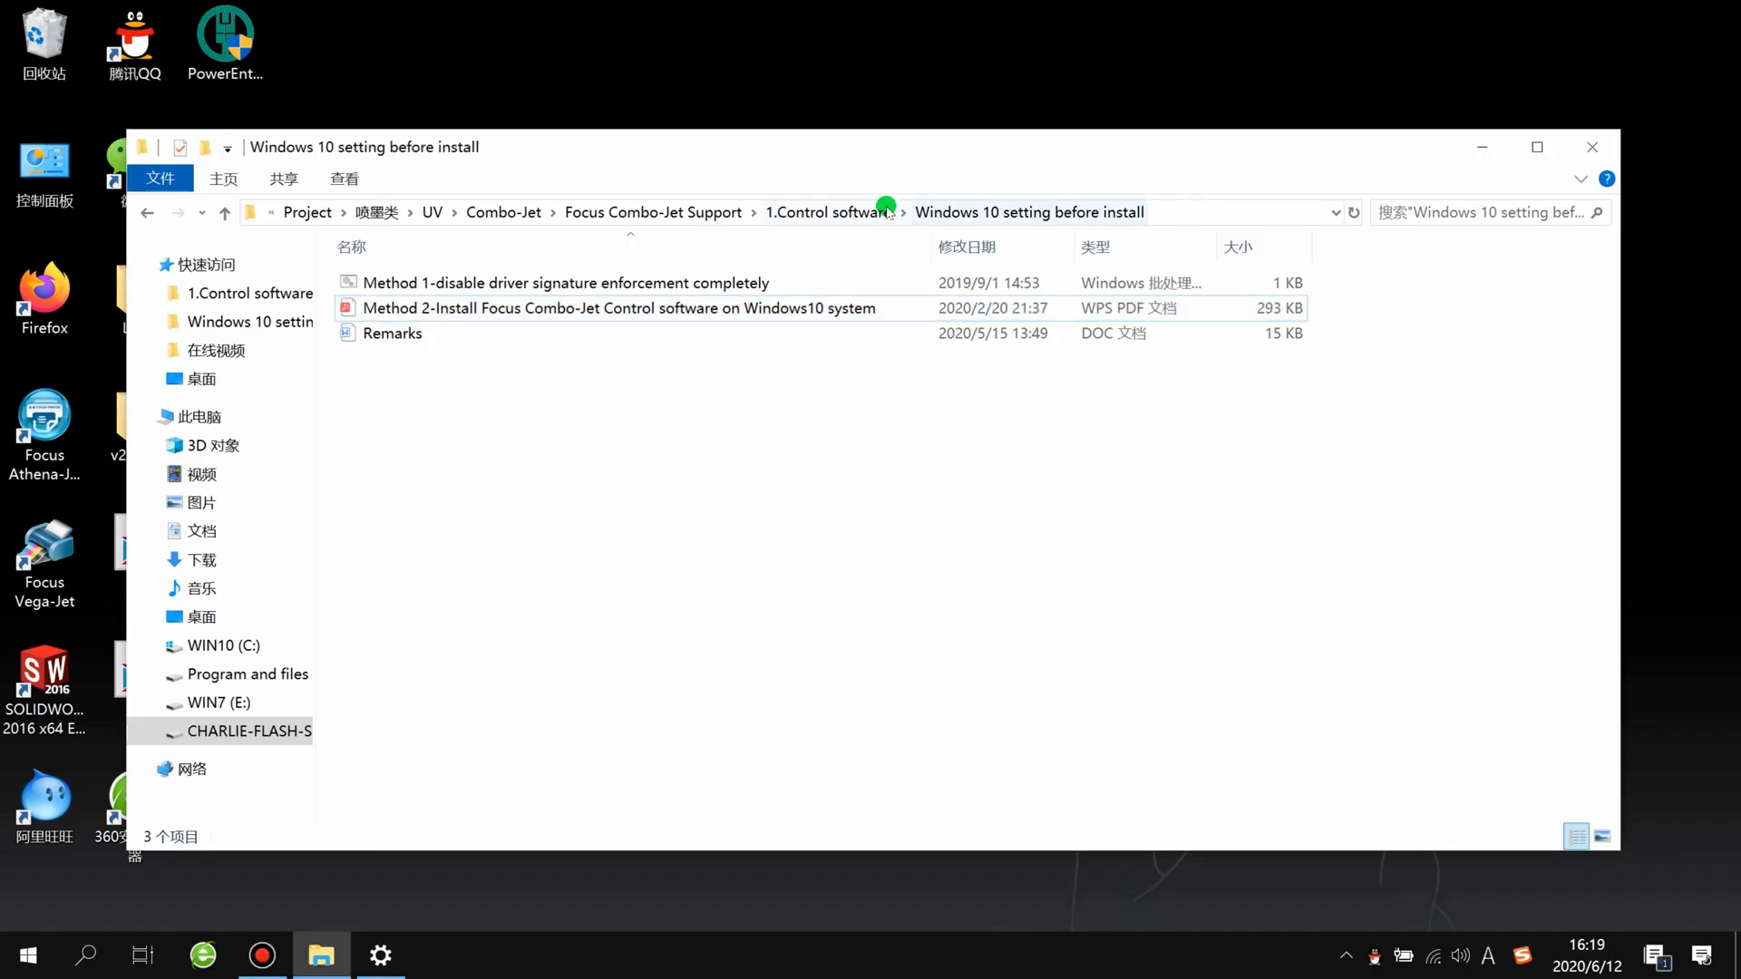
click(877, 212)
click(467, 336)
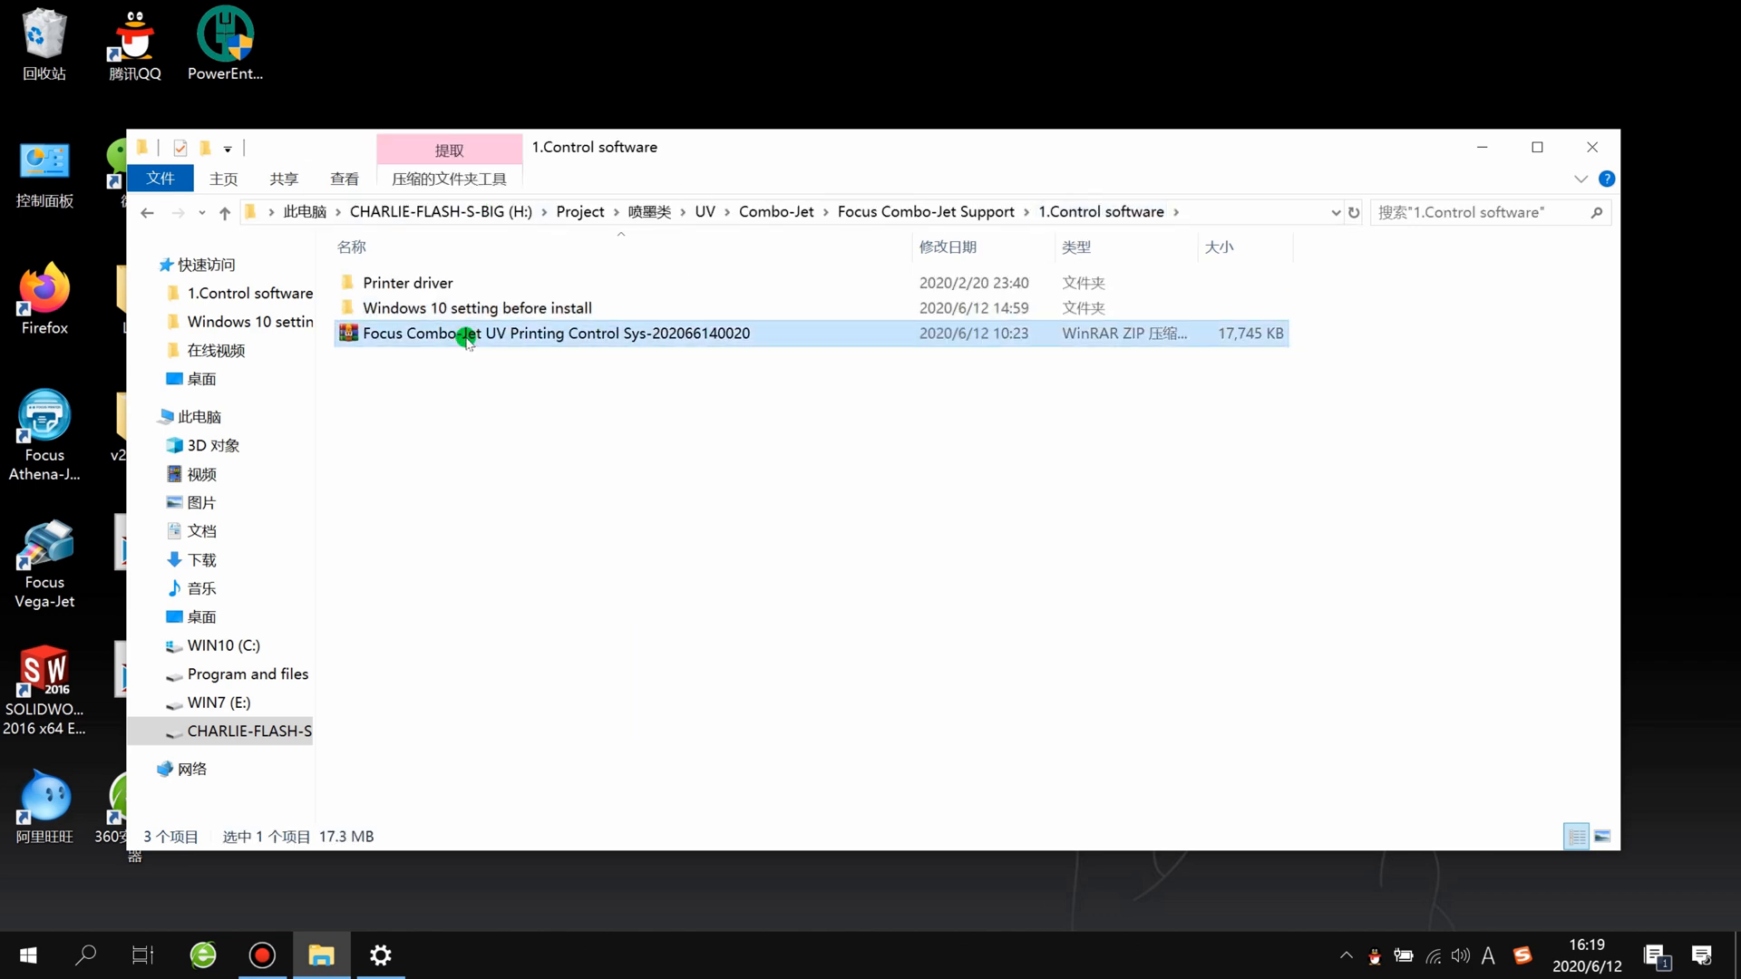
double_click(467, 339)
click(117, 95)
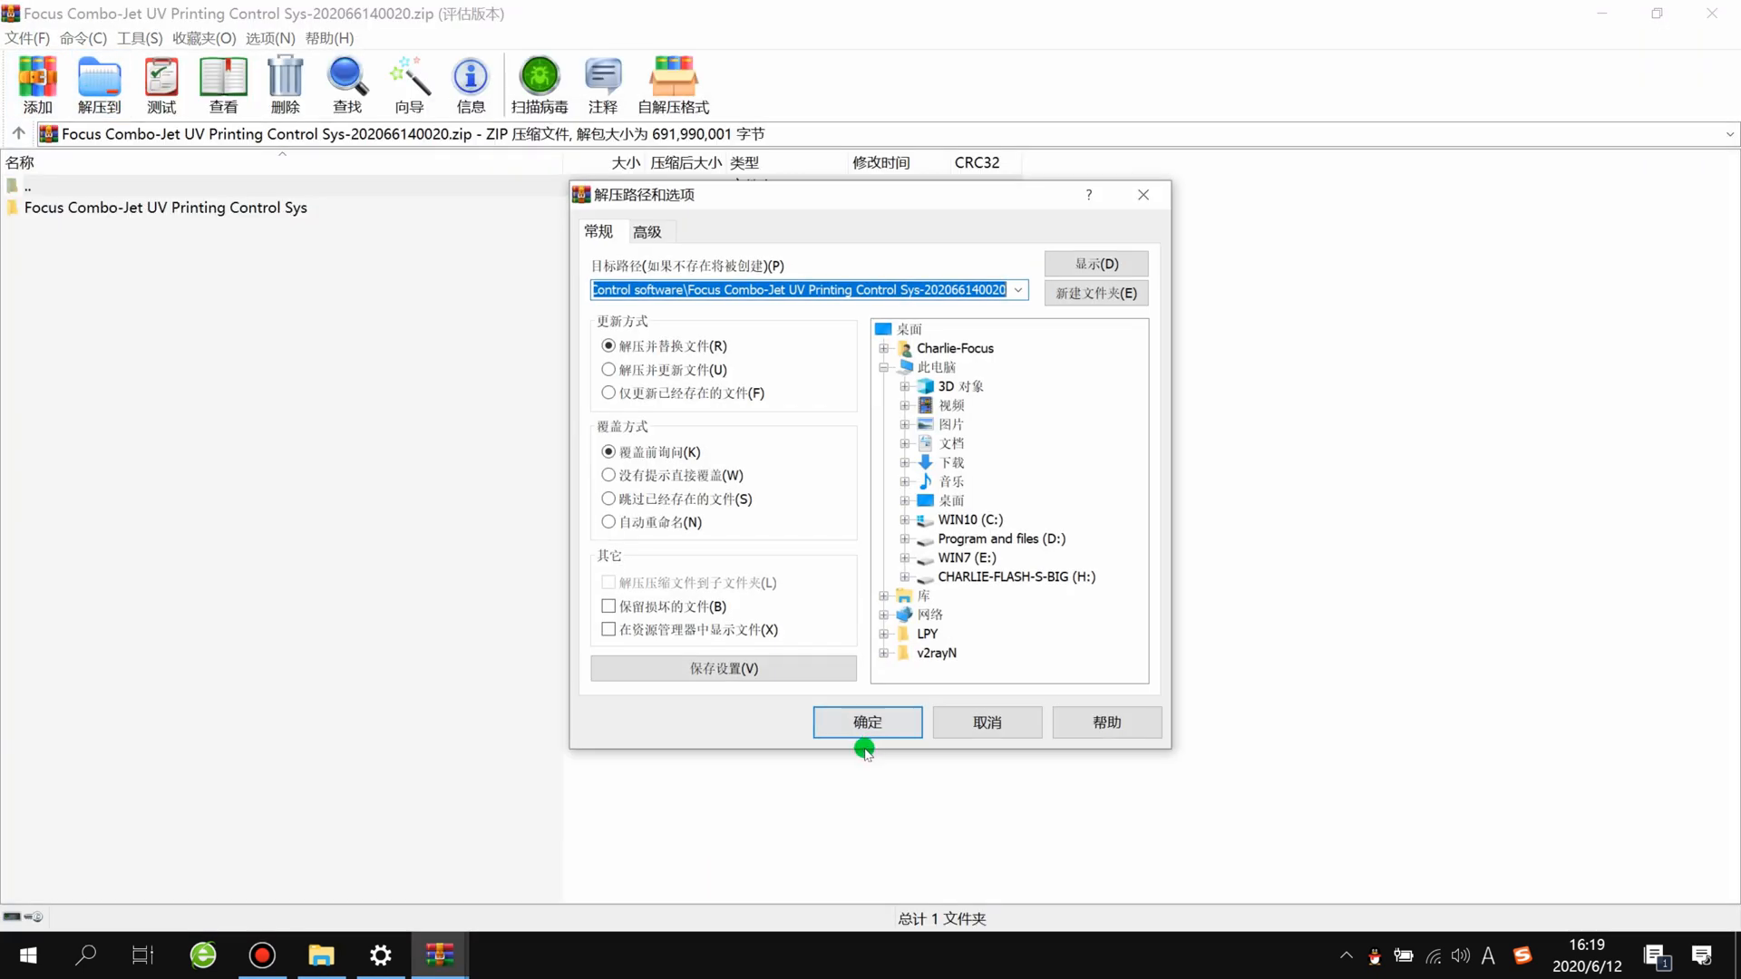
click(887, 712)
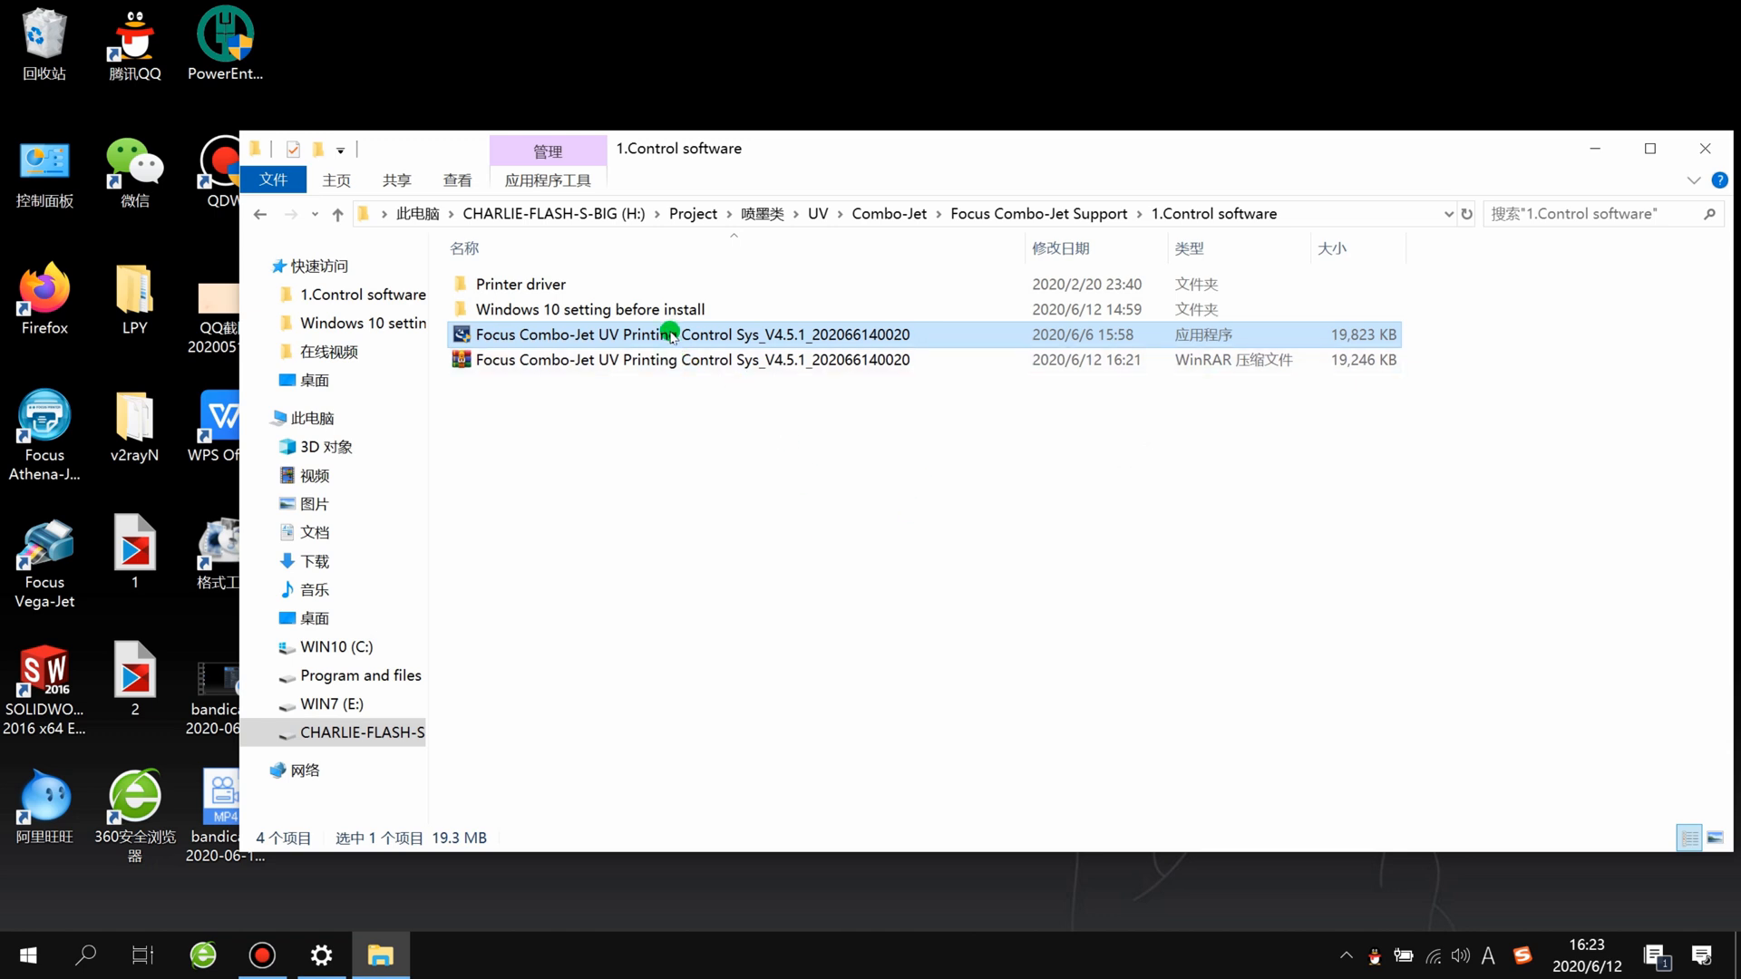
double_click(531, 337)
click(769, 491)
click(866, 521)
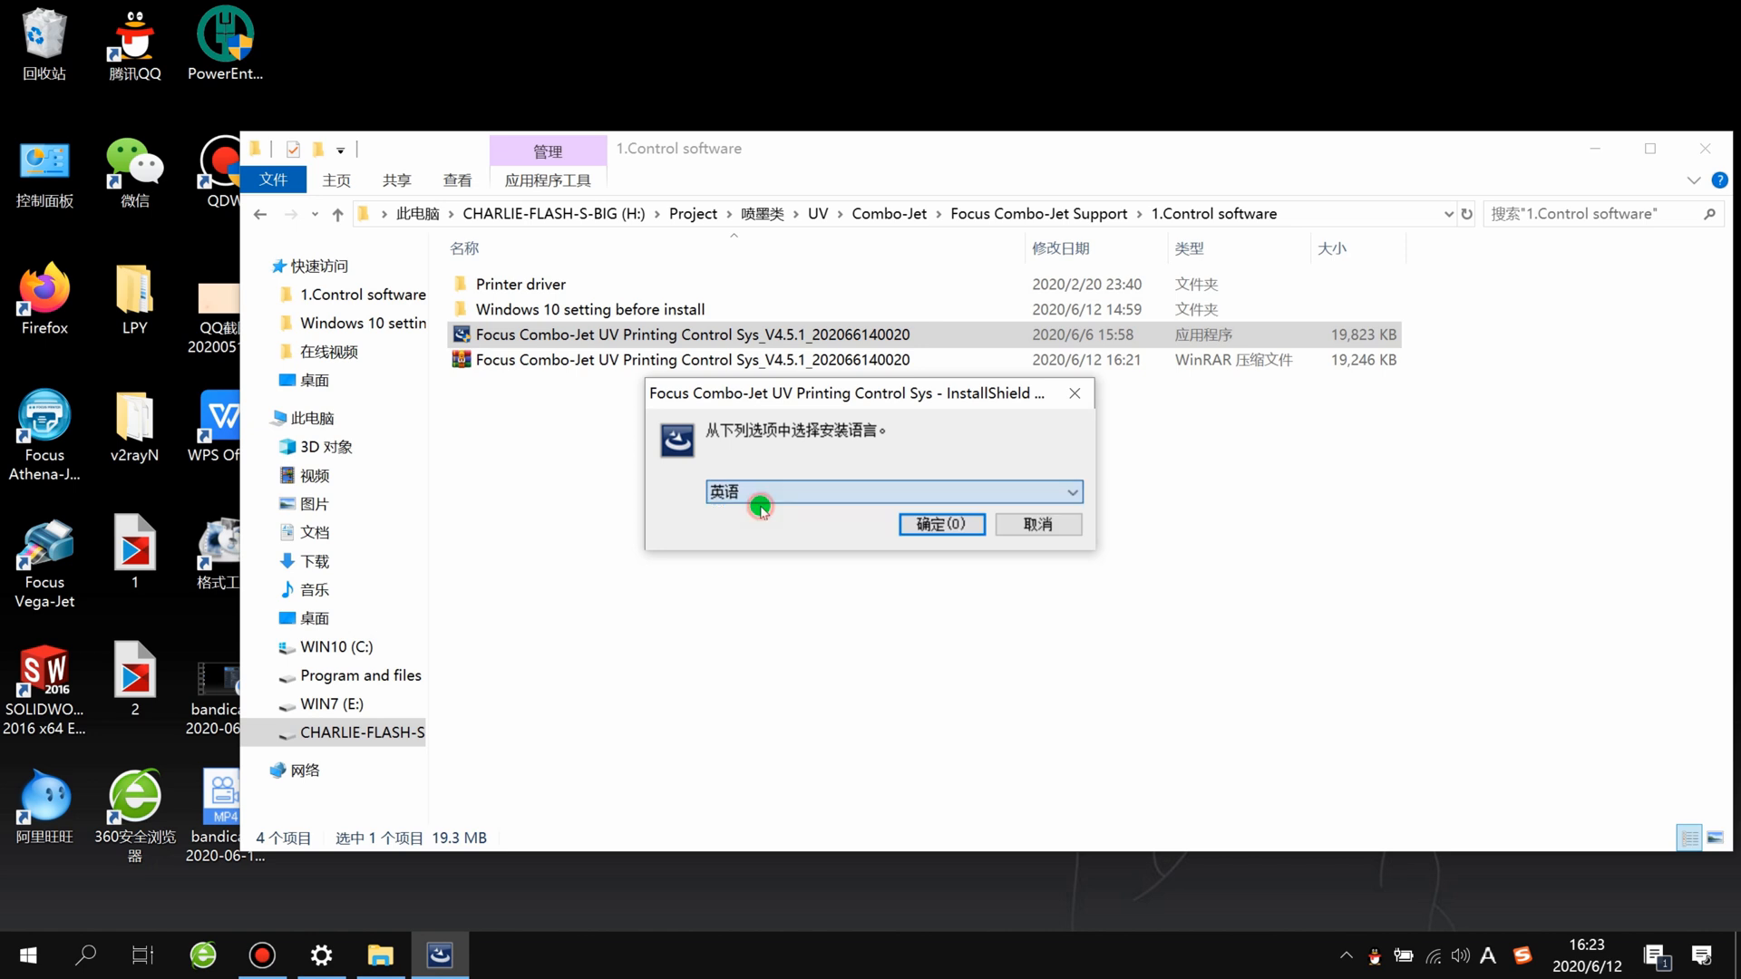
click(939, 525)
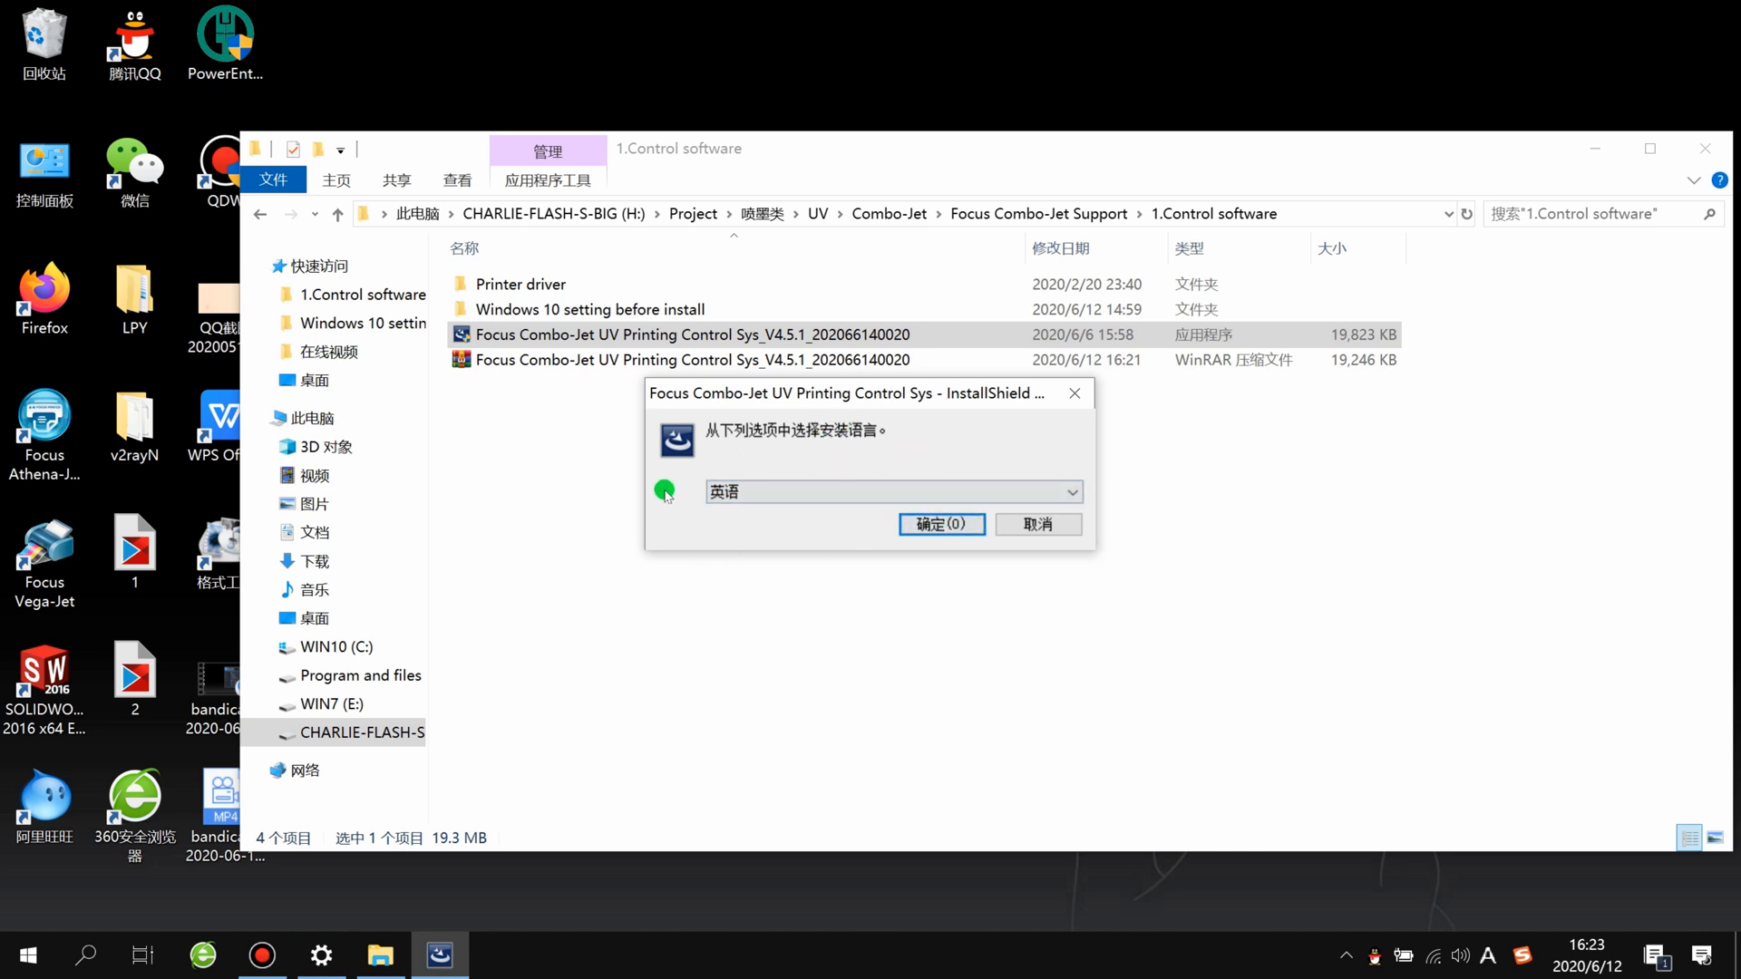
click(919, 530)
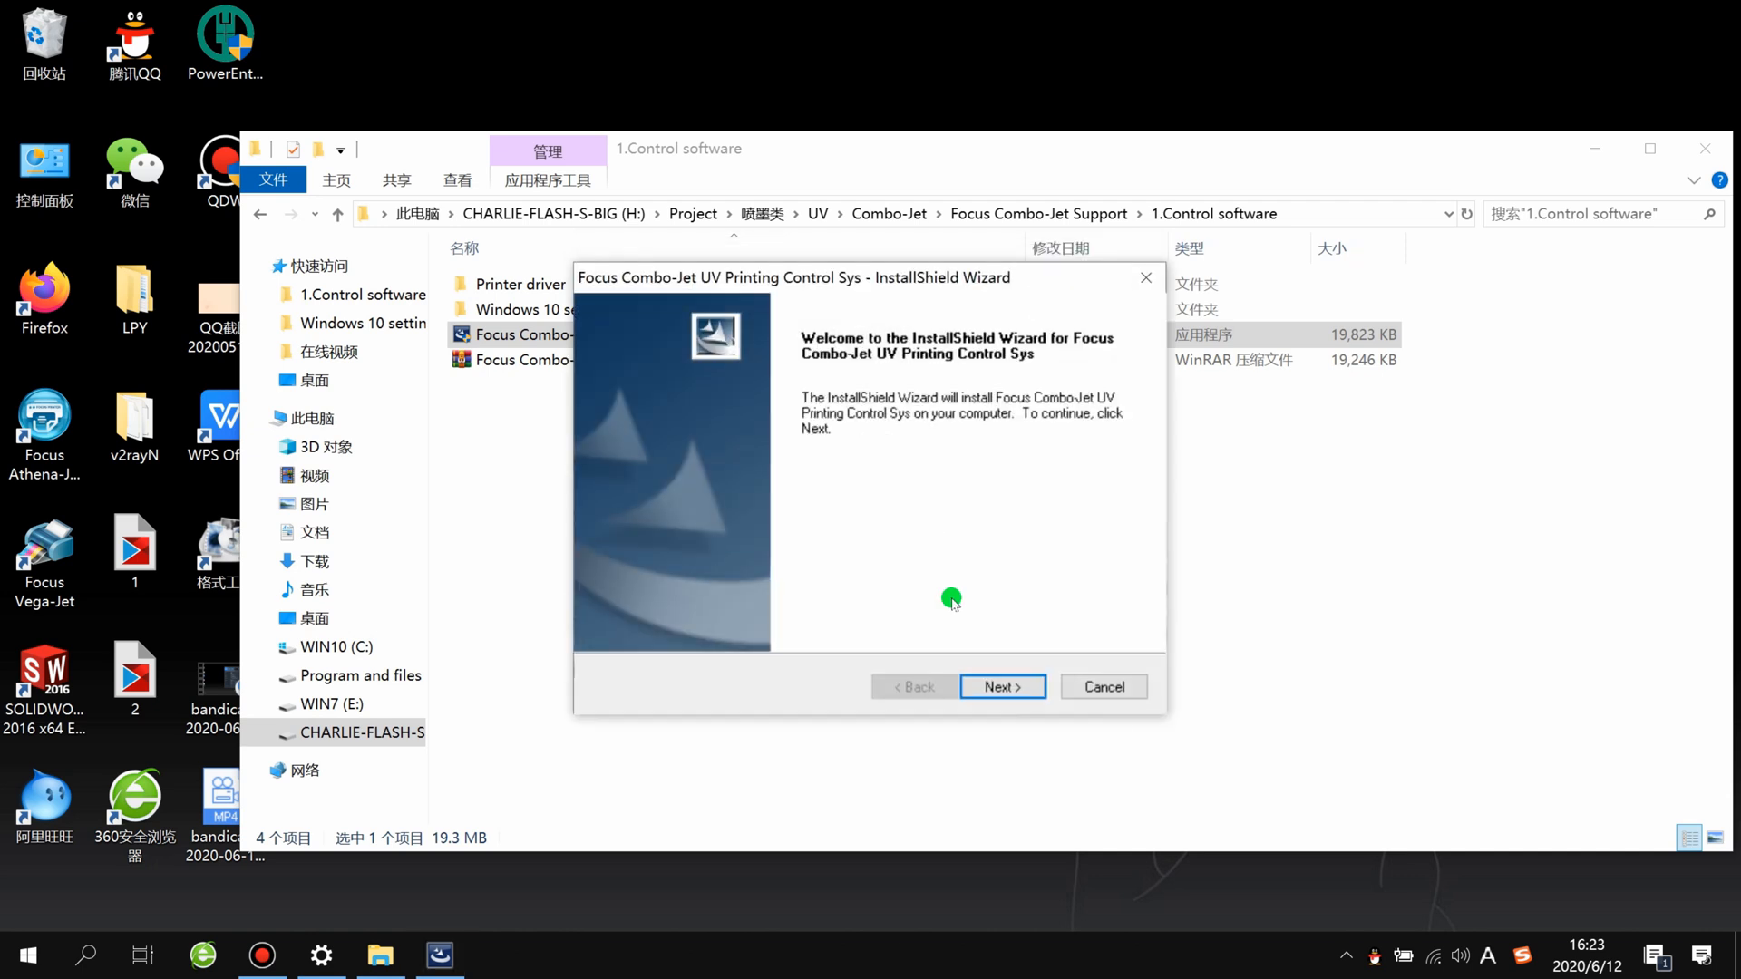
Step: Accept D:\Program Files as the destination folder and start installing Focus Combo-Jet UV Printing Control Sys
click(995, 687)
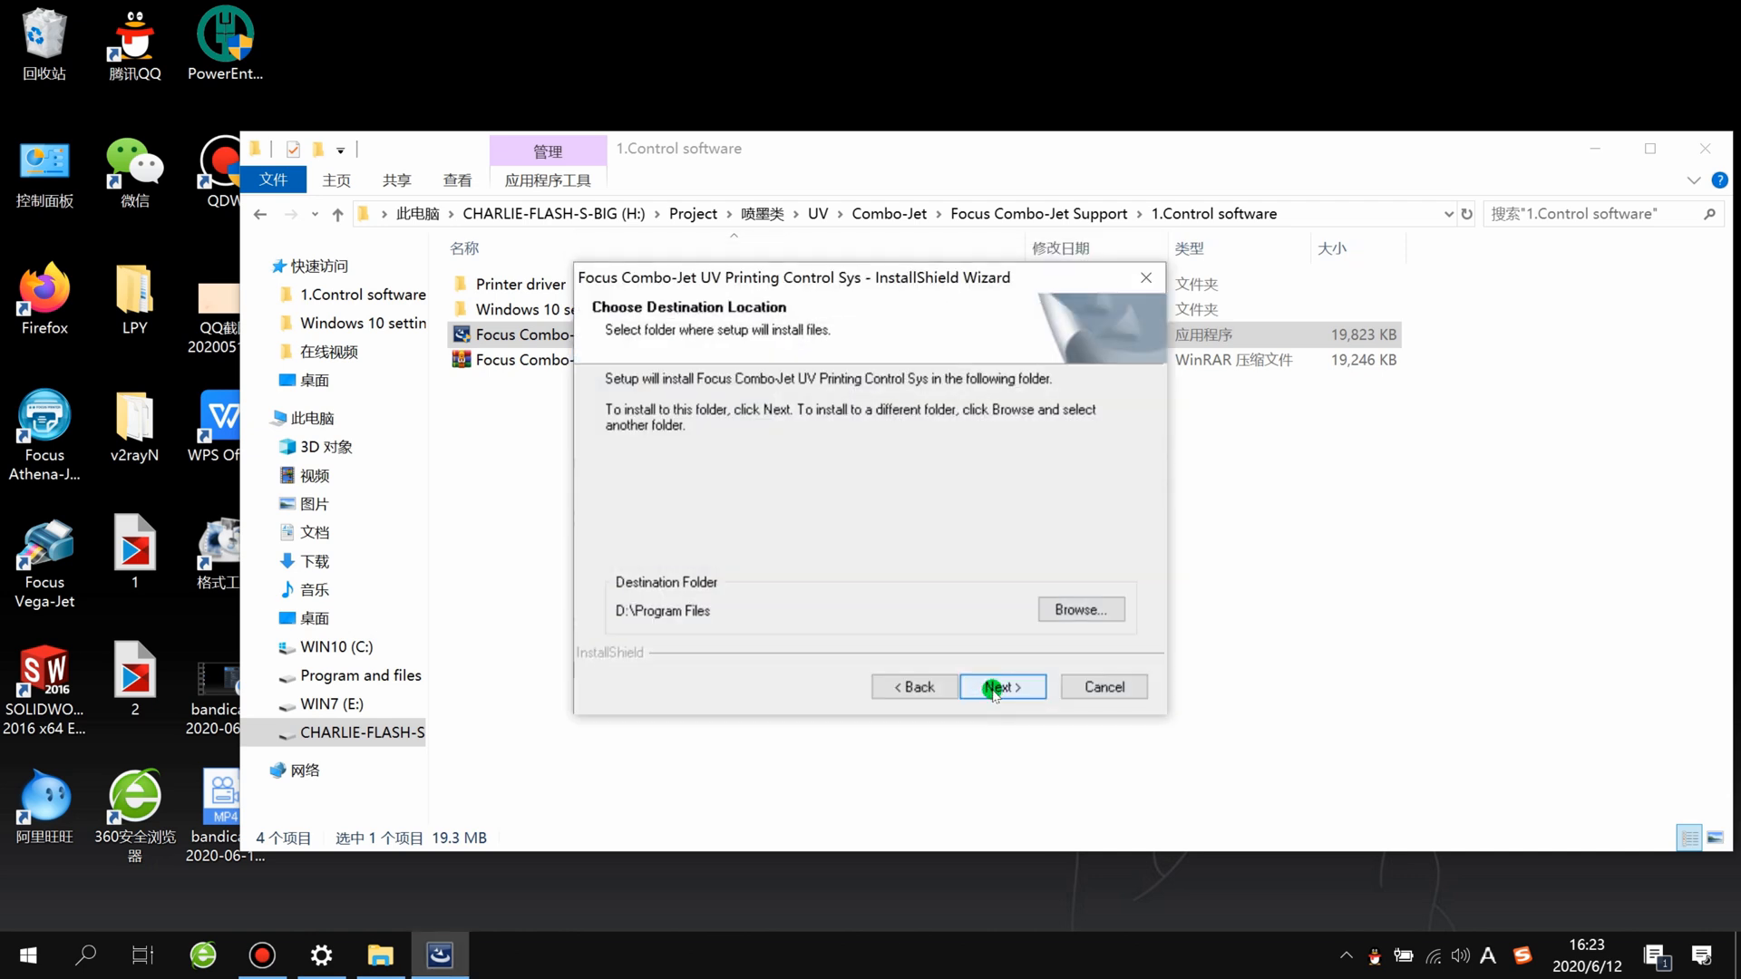
click(995, 687)
click(994, 687)
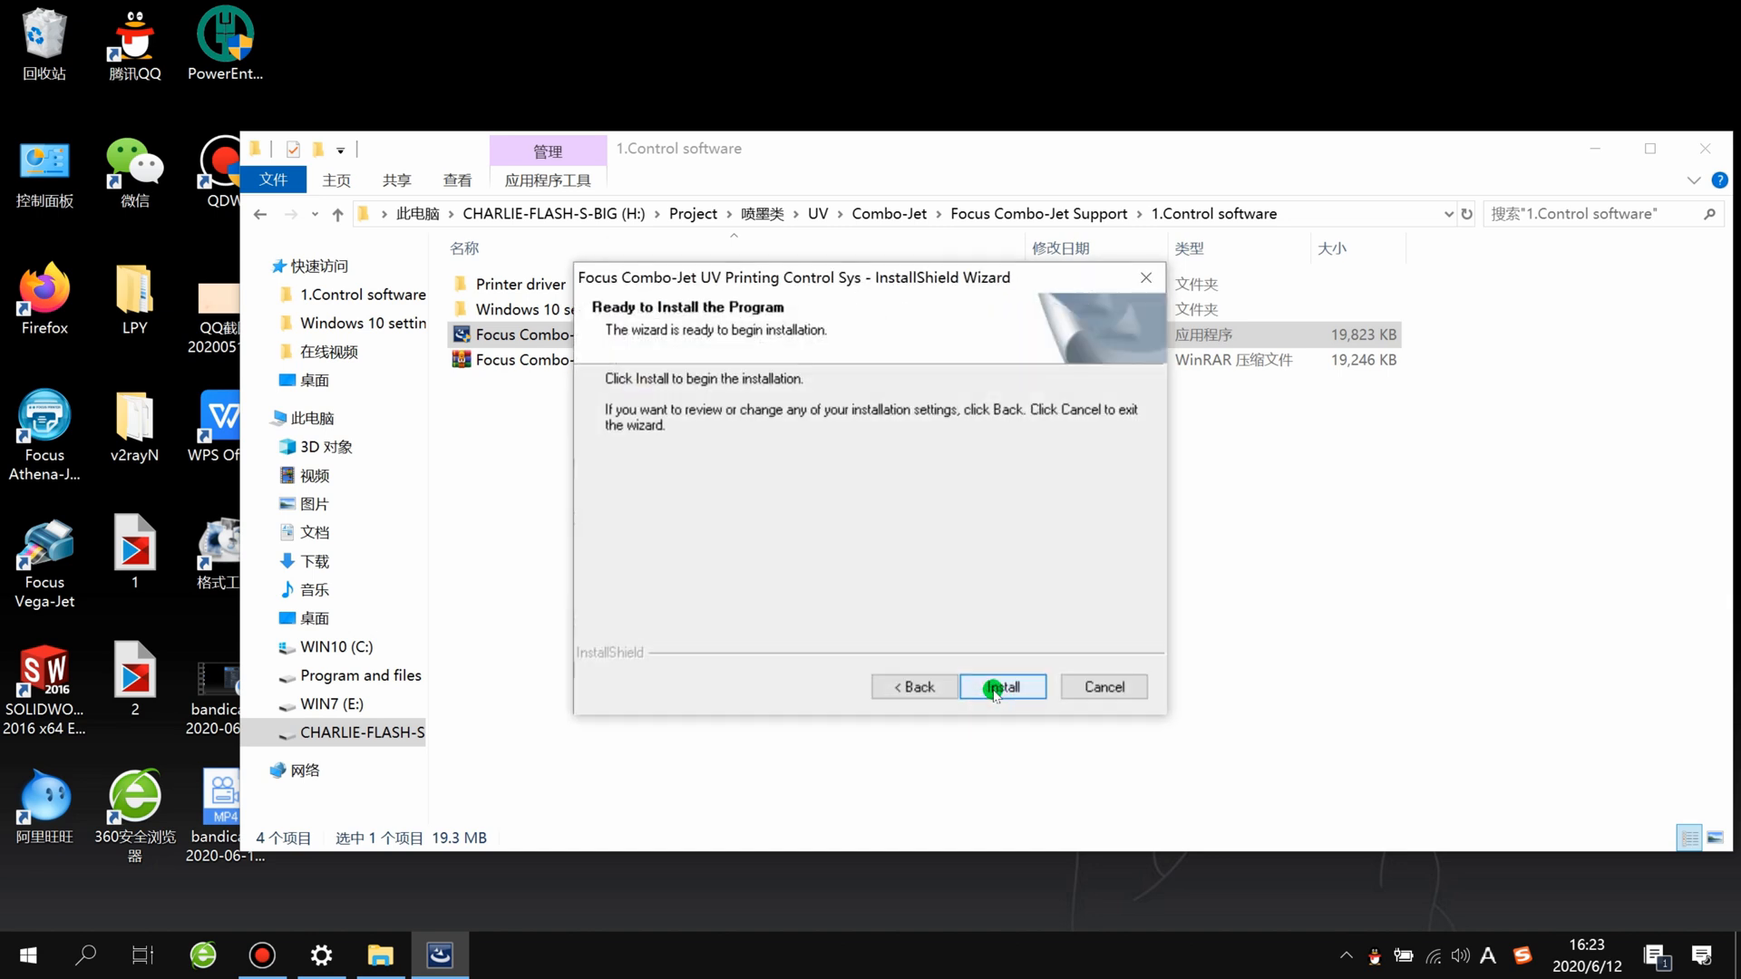
click(994, 688)
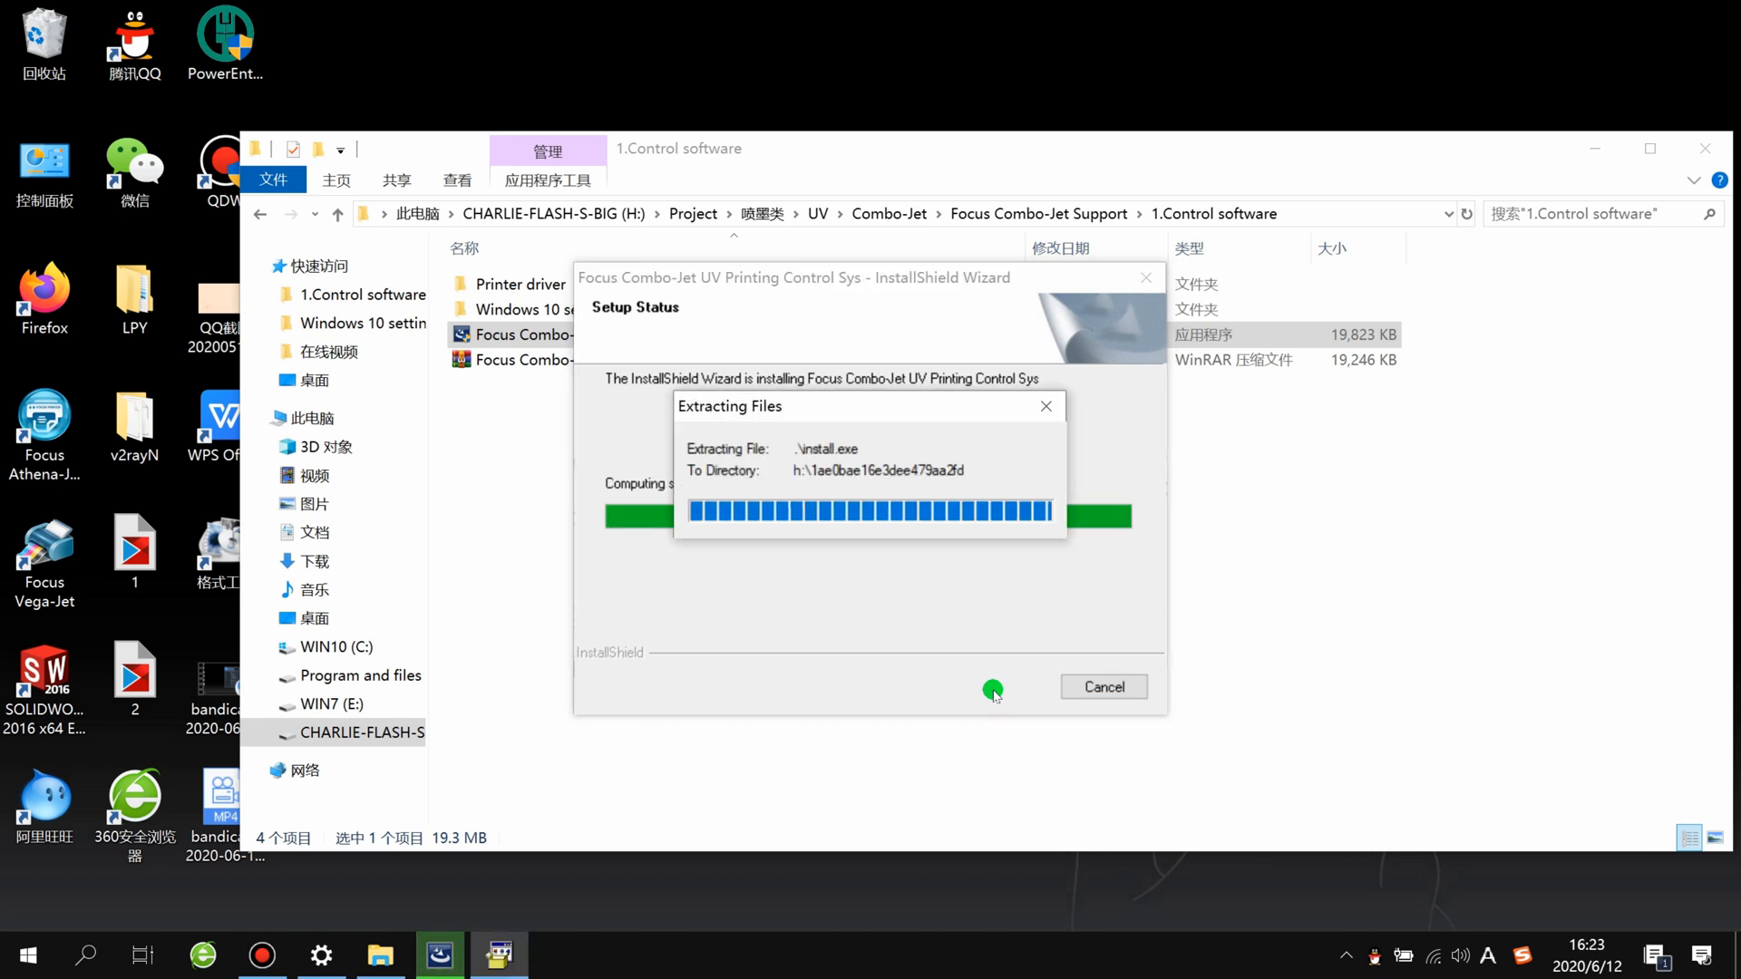
Step: Repair the Microsoft Visual C++ 2008 Redistributable and finish its setup
click(667, 401)
click(1002, 705)
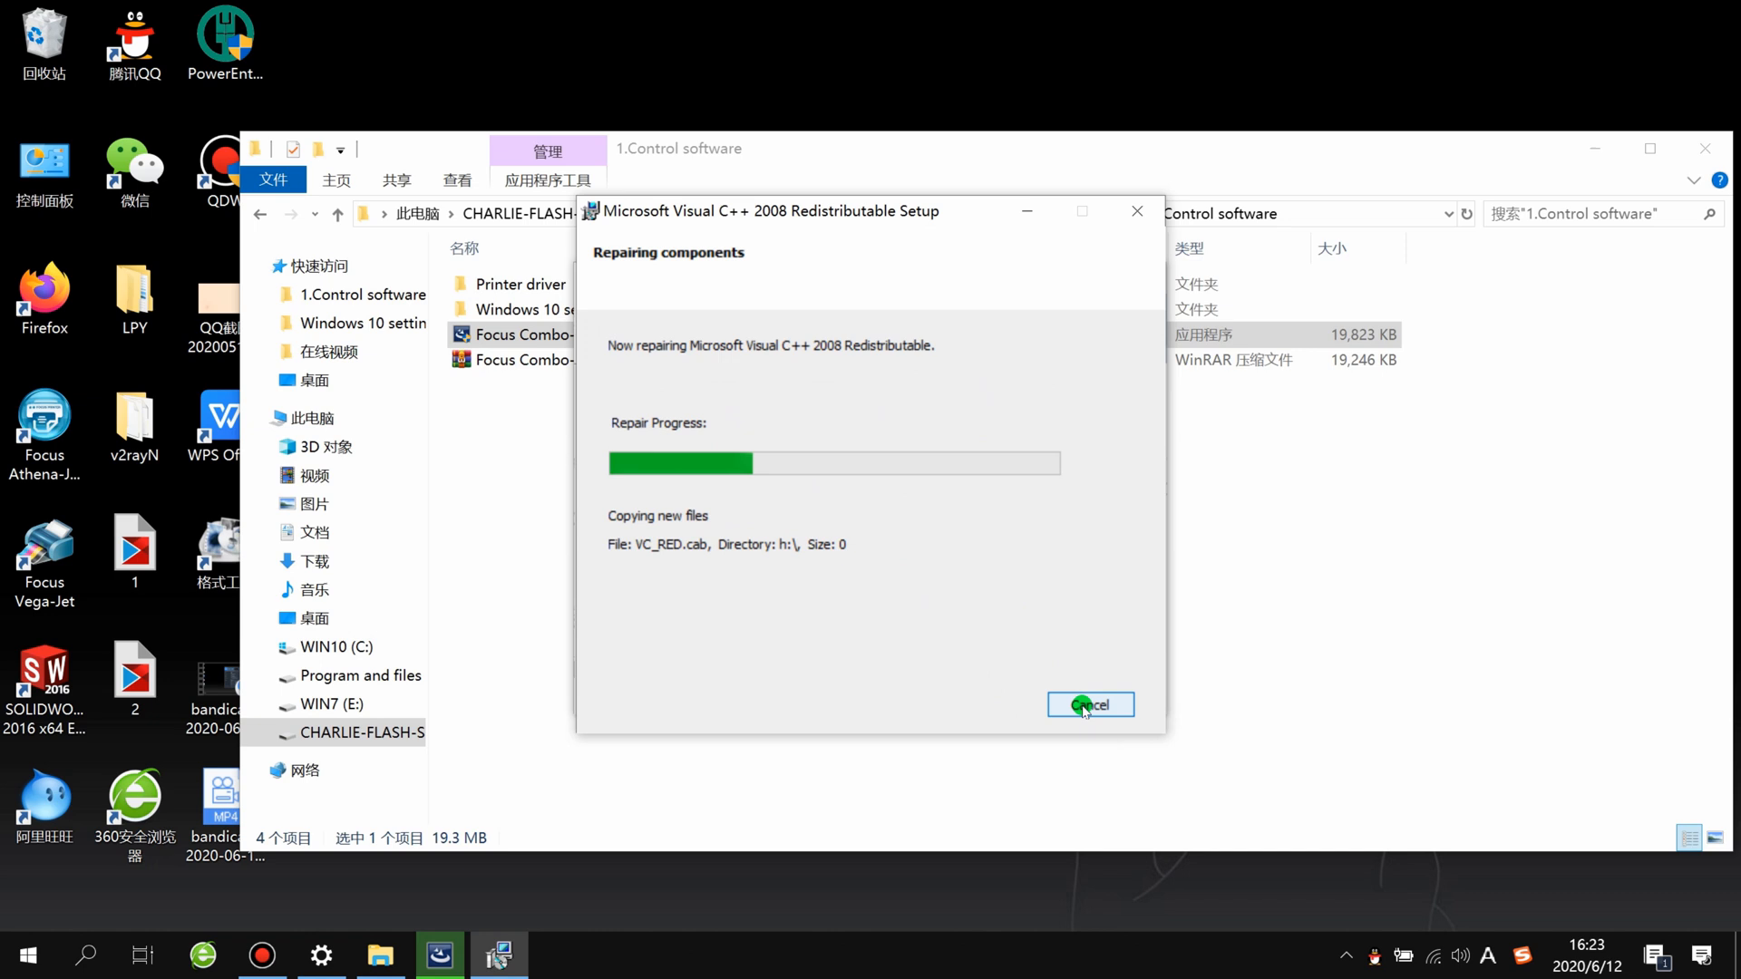
click(1091, 707)
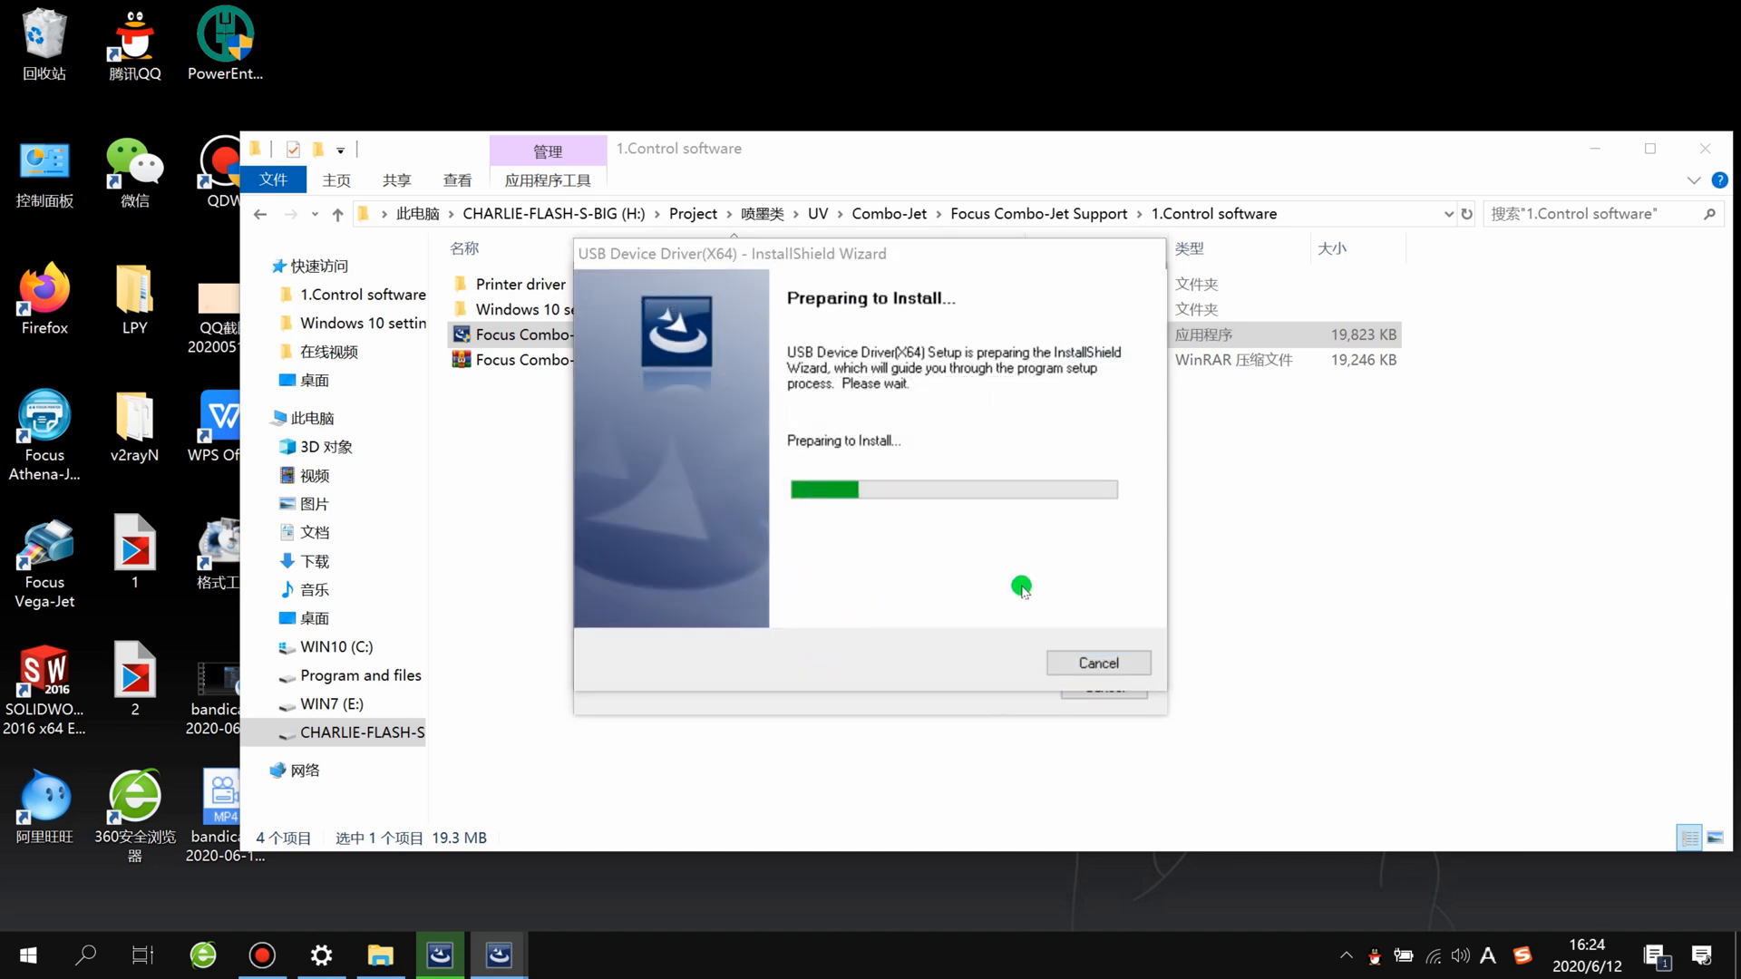
Step: Run the USB Device Driver(X64) setup with the Modify option, then finish the control software installation
click(1003, 688)
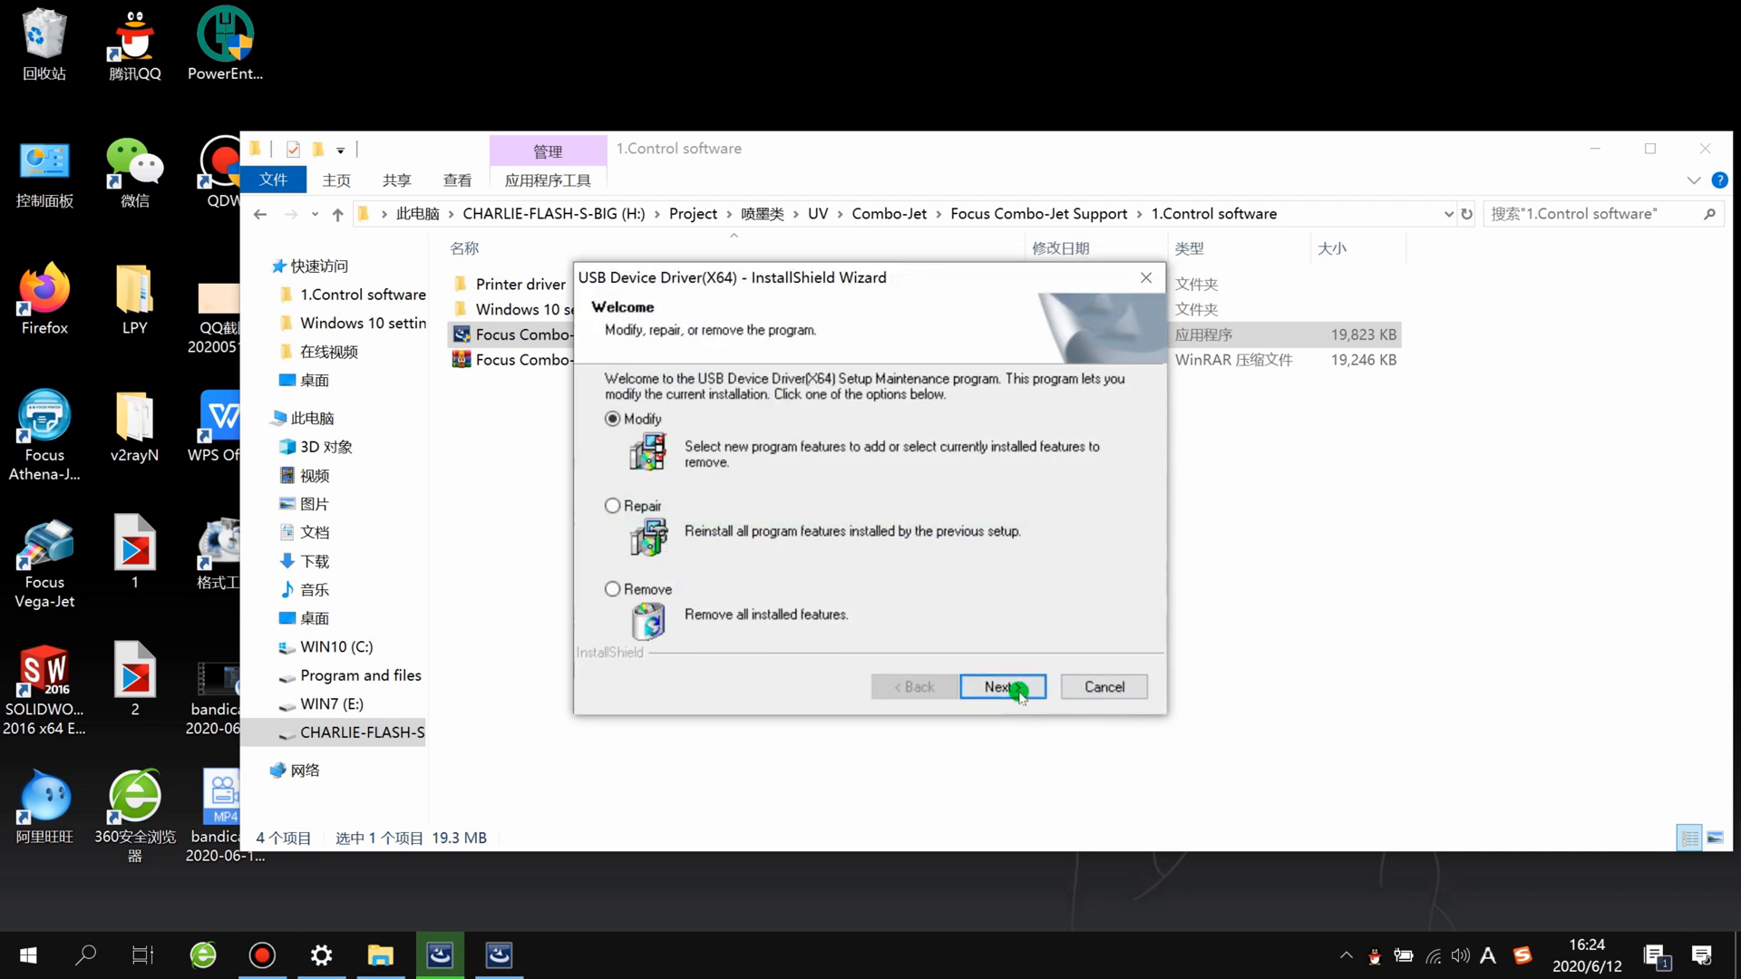
click(1009, 690)
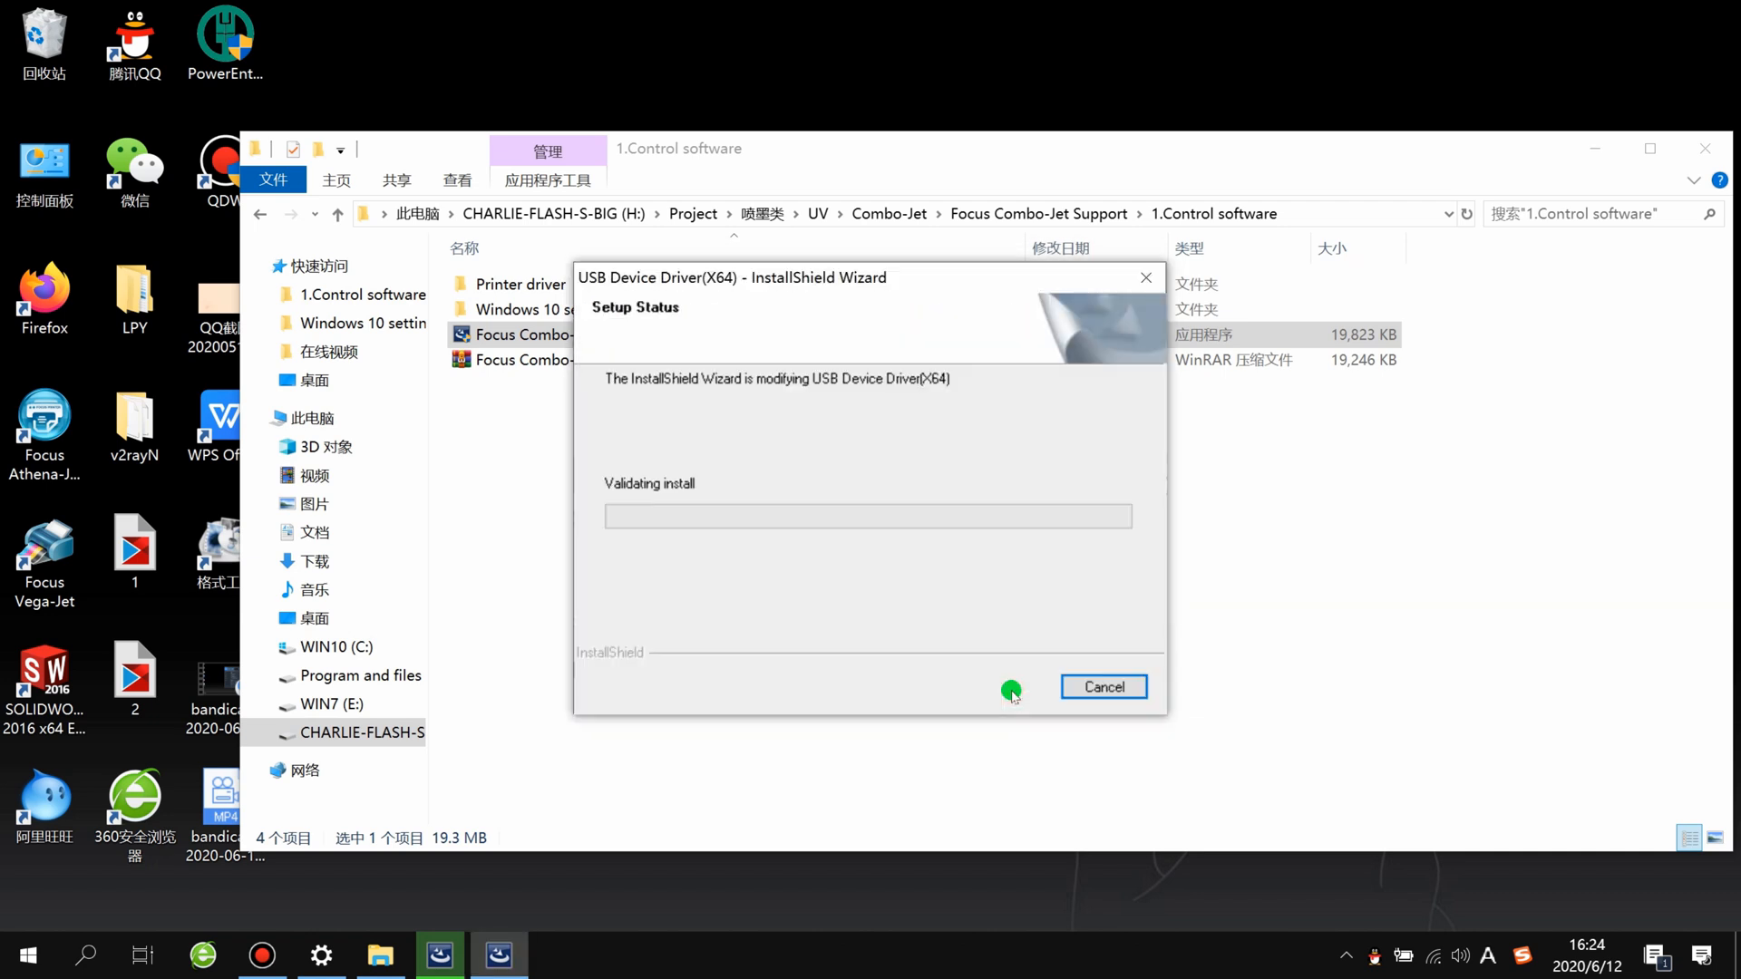
click(1013, 691)
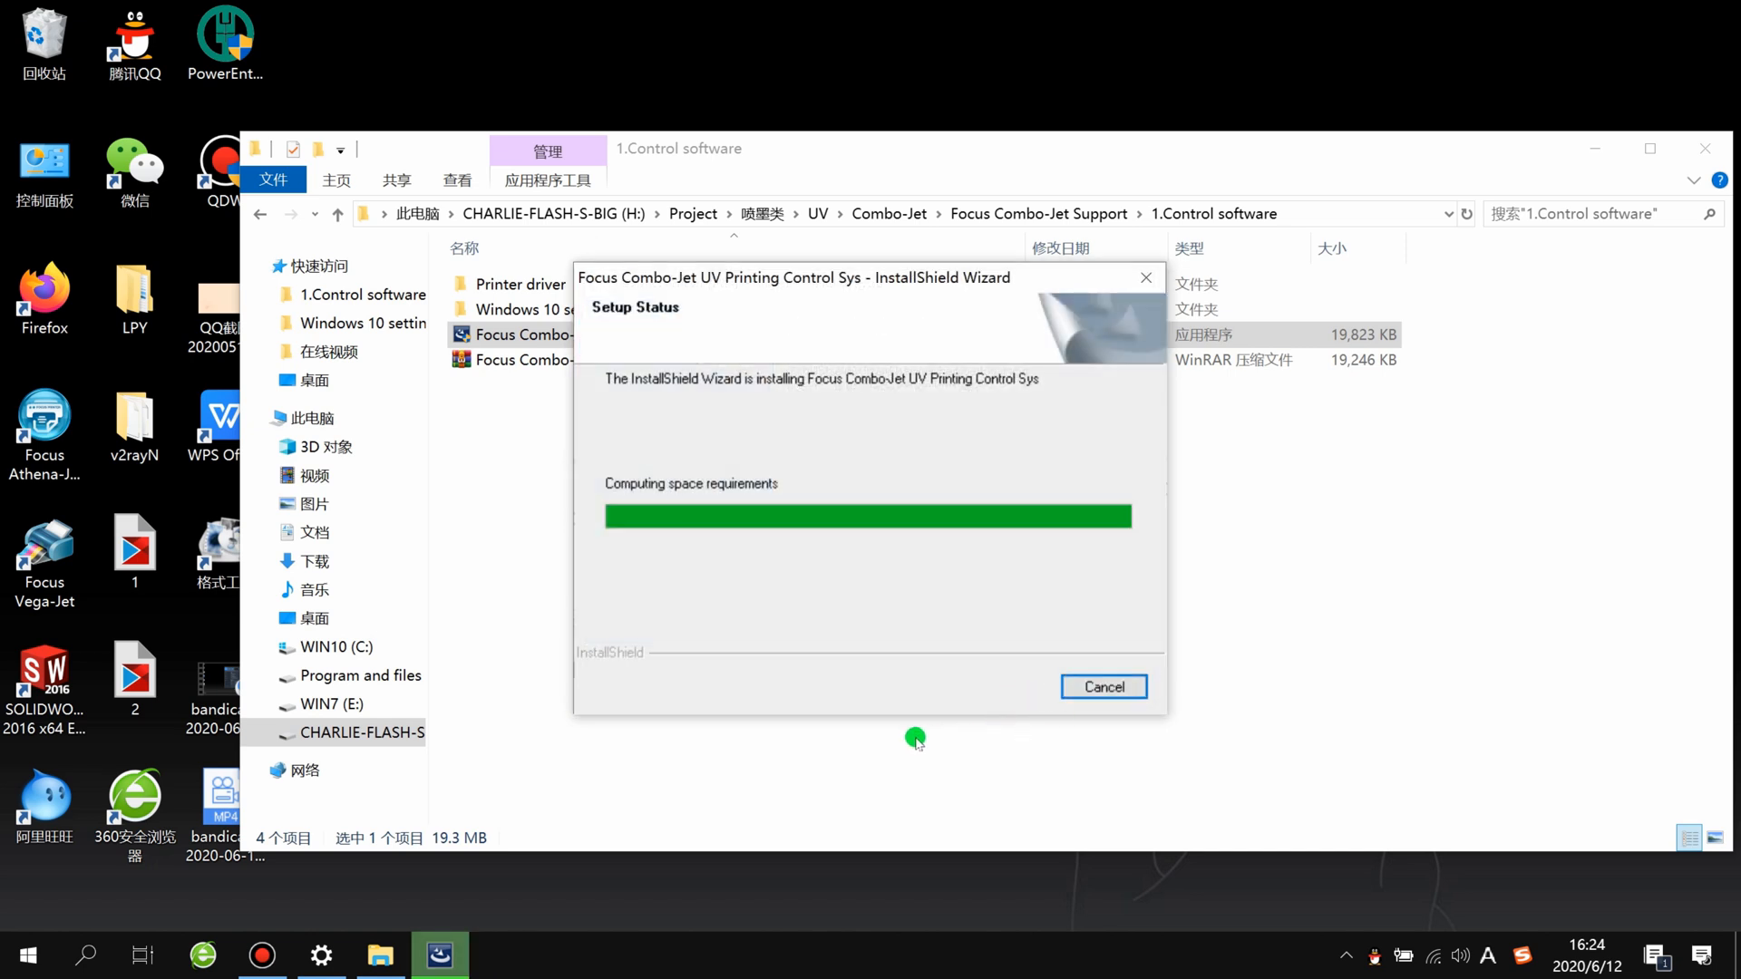
click(889, 707)
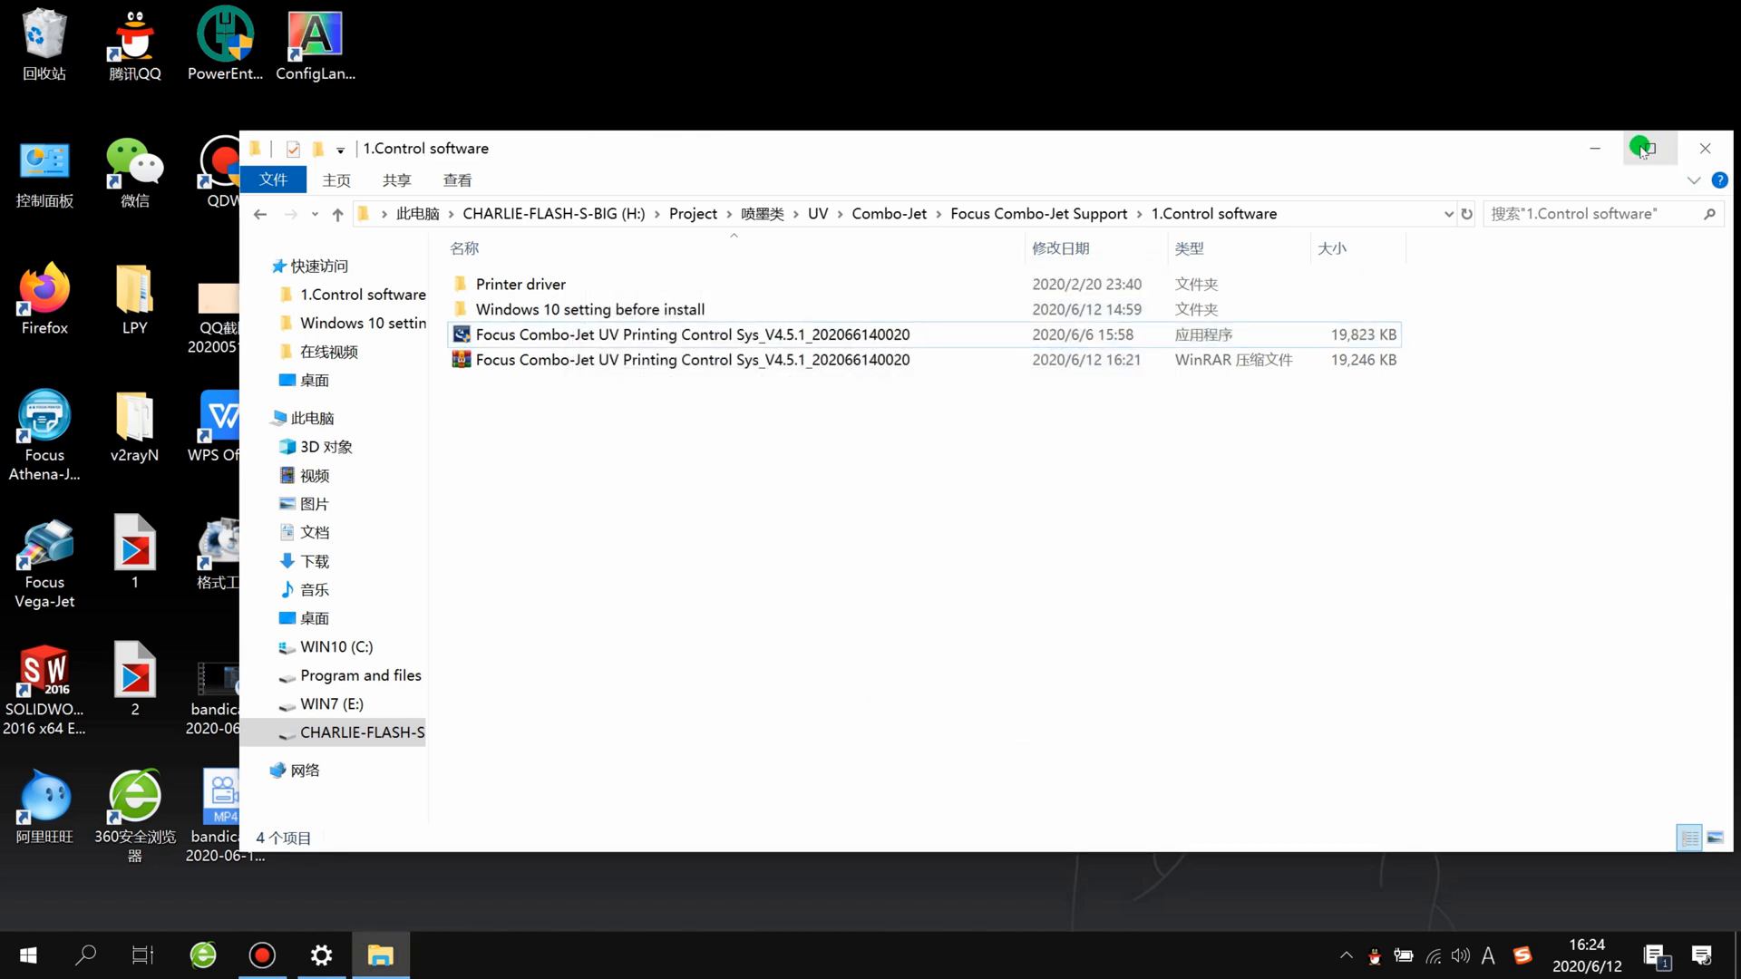
Step: Minimize the folder window and move the Focus Combo-Jet and ConfigLanguage shortcuts to an empty area of the desktop
click(1594, 153)
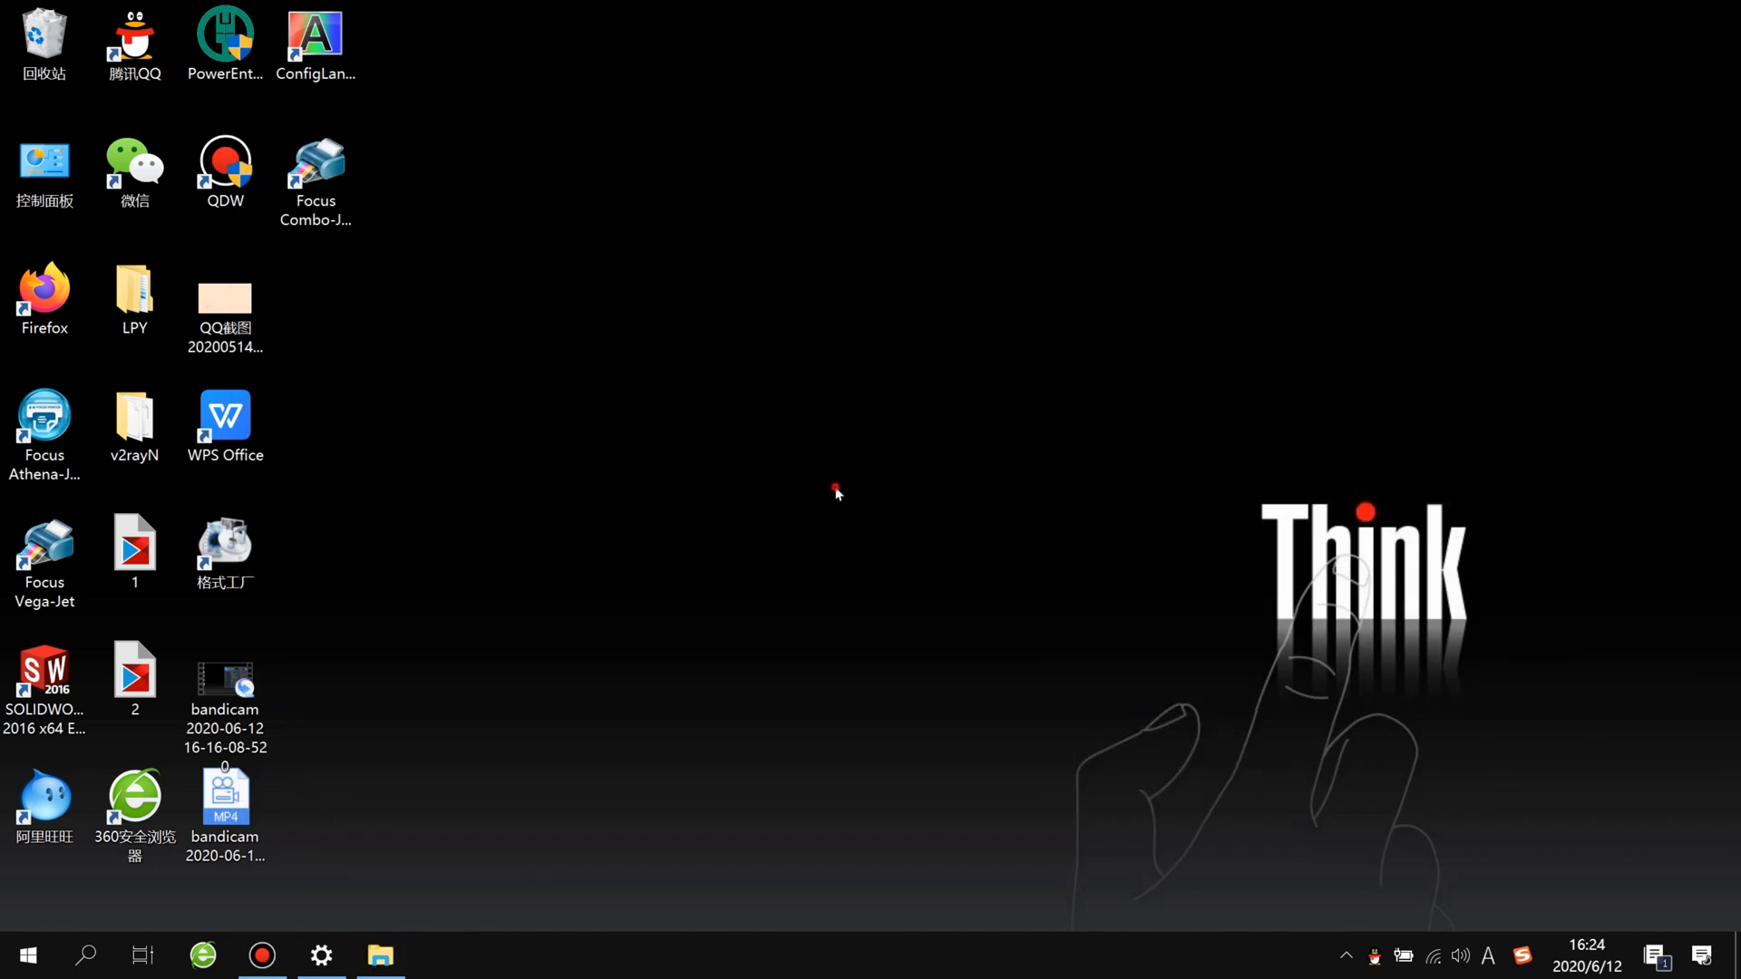
click(345, 185)
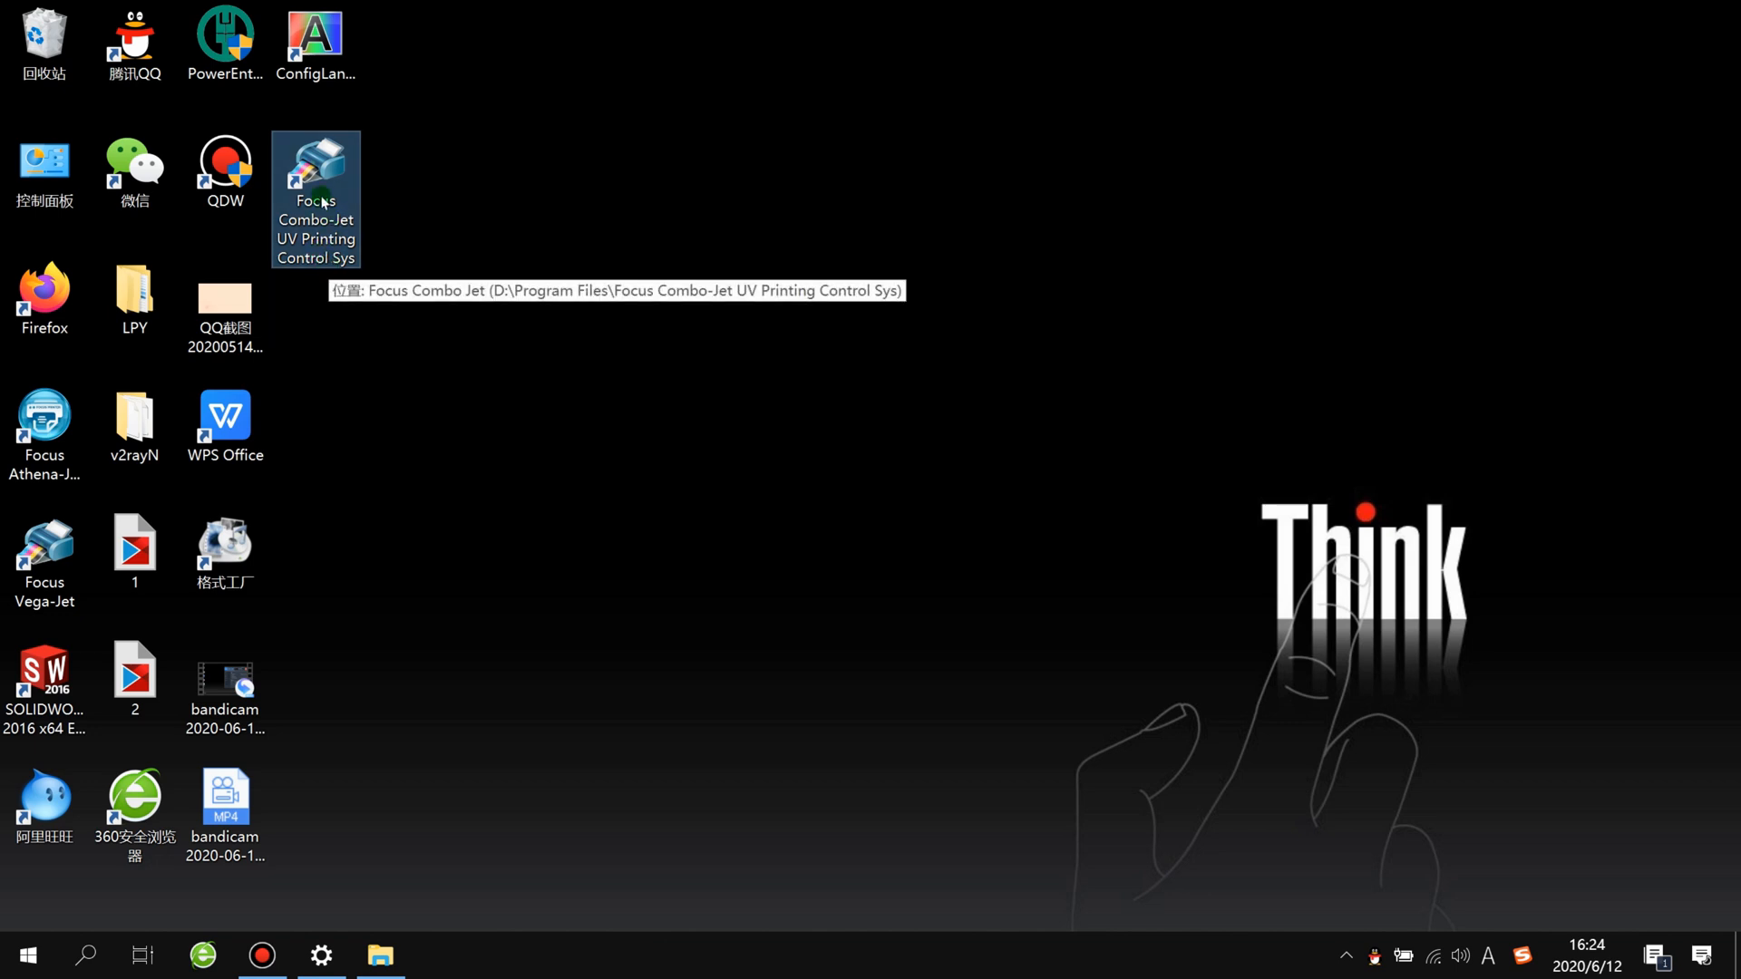
drag(334, 184, 606, 184)
drag(317, 40, 766, 191)
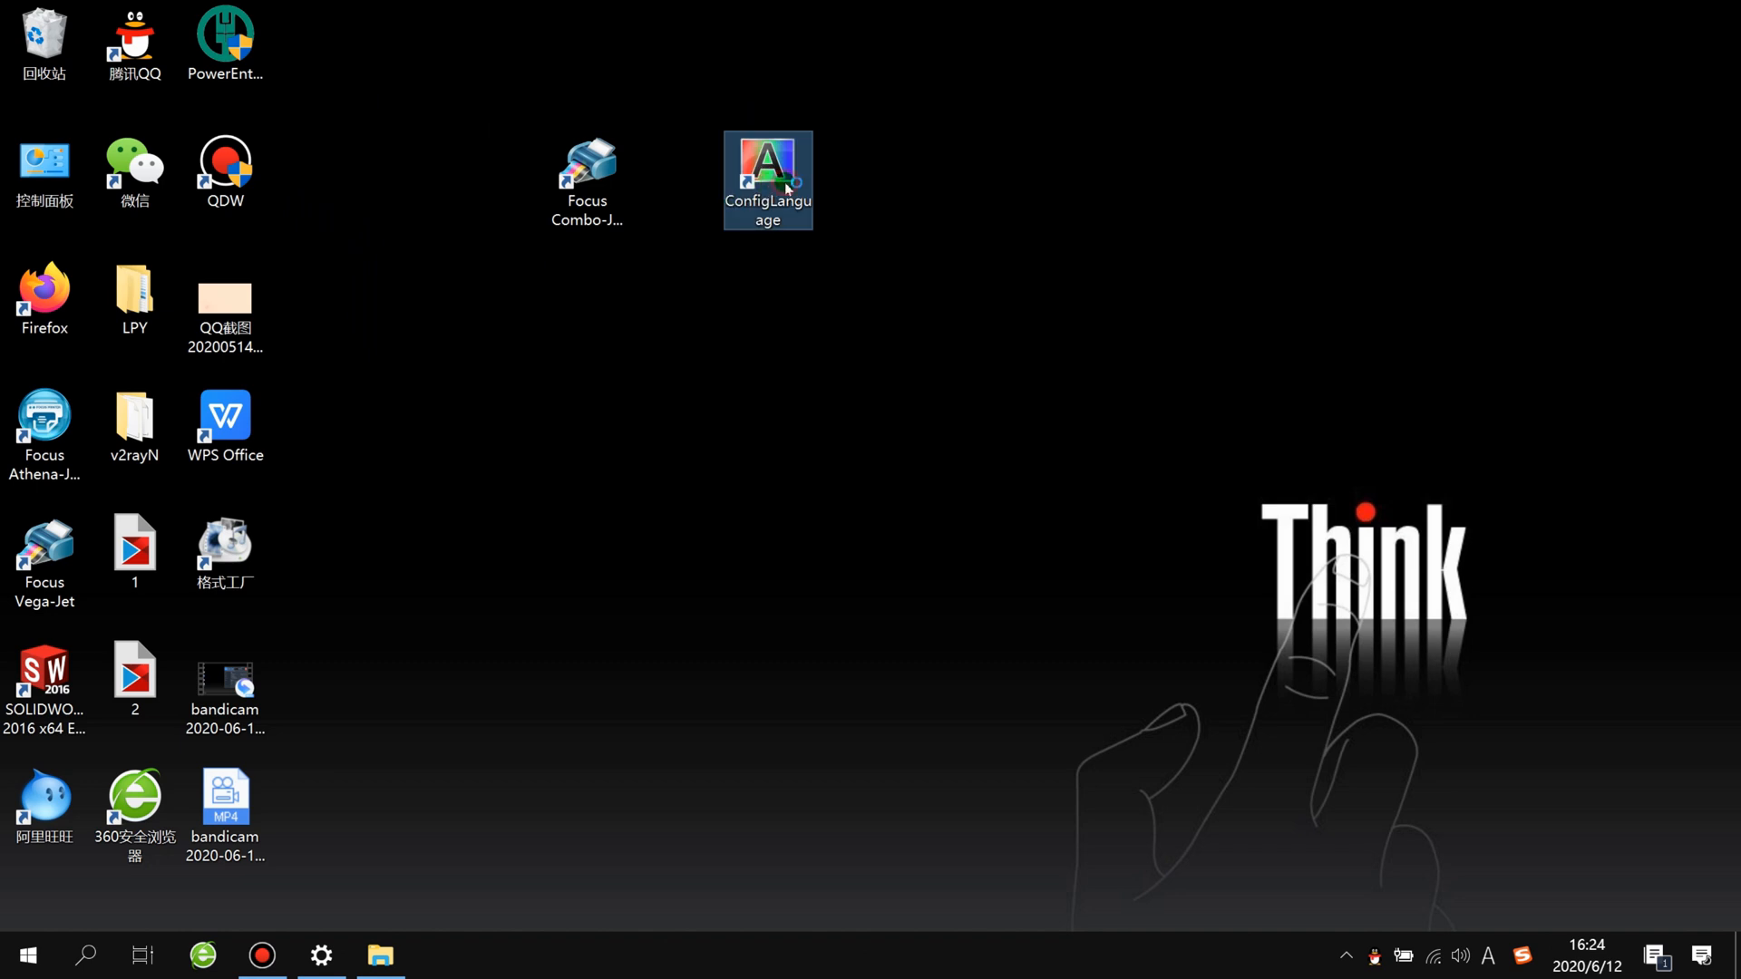
Step: Configure ConfigLanguage with the XP600-6C+V+W-4HB.ini configuration file and English as the language
double_click(787, 189)
click(846, 447)
click(801, 486)
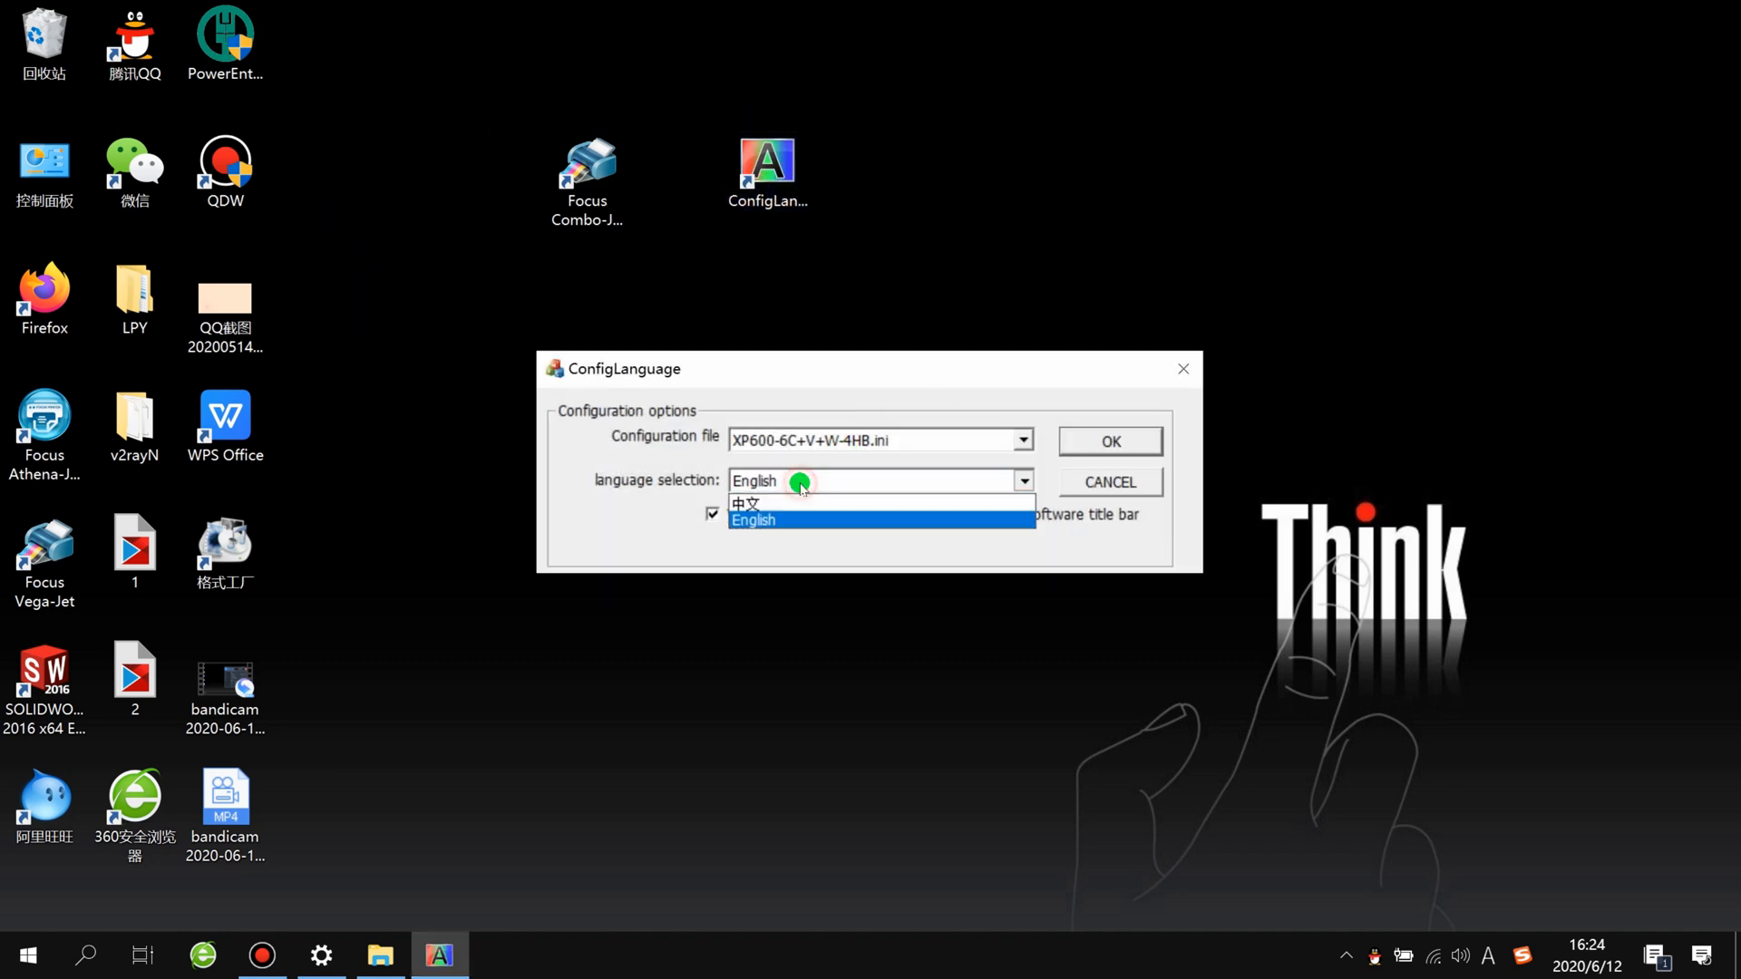
click(787, 510)
click(1103, 420)
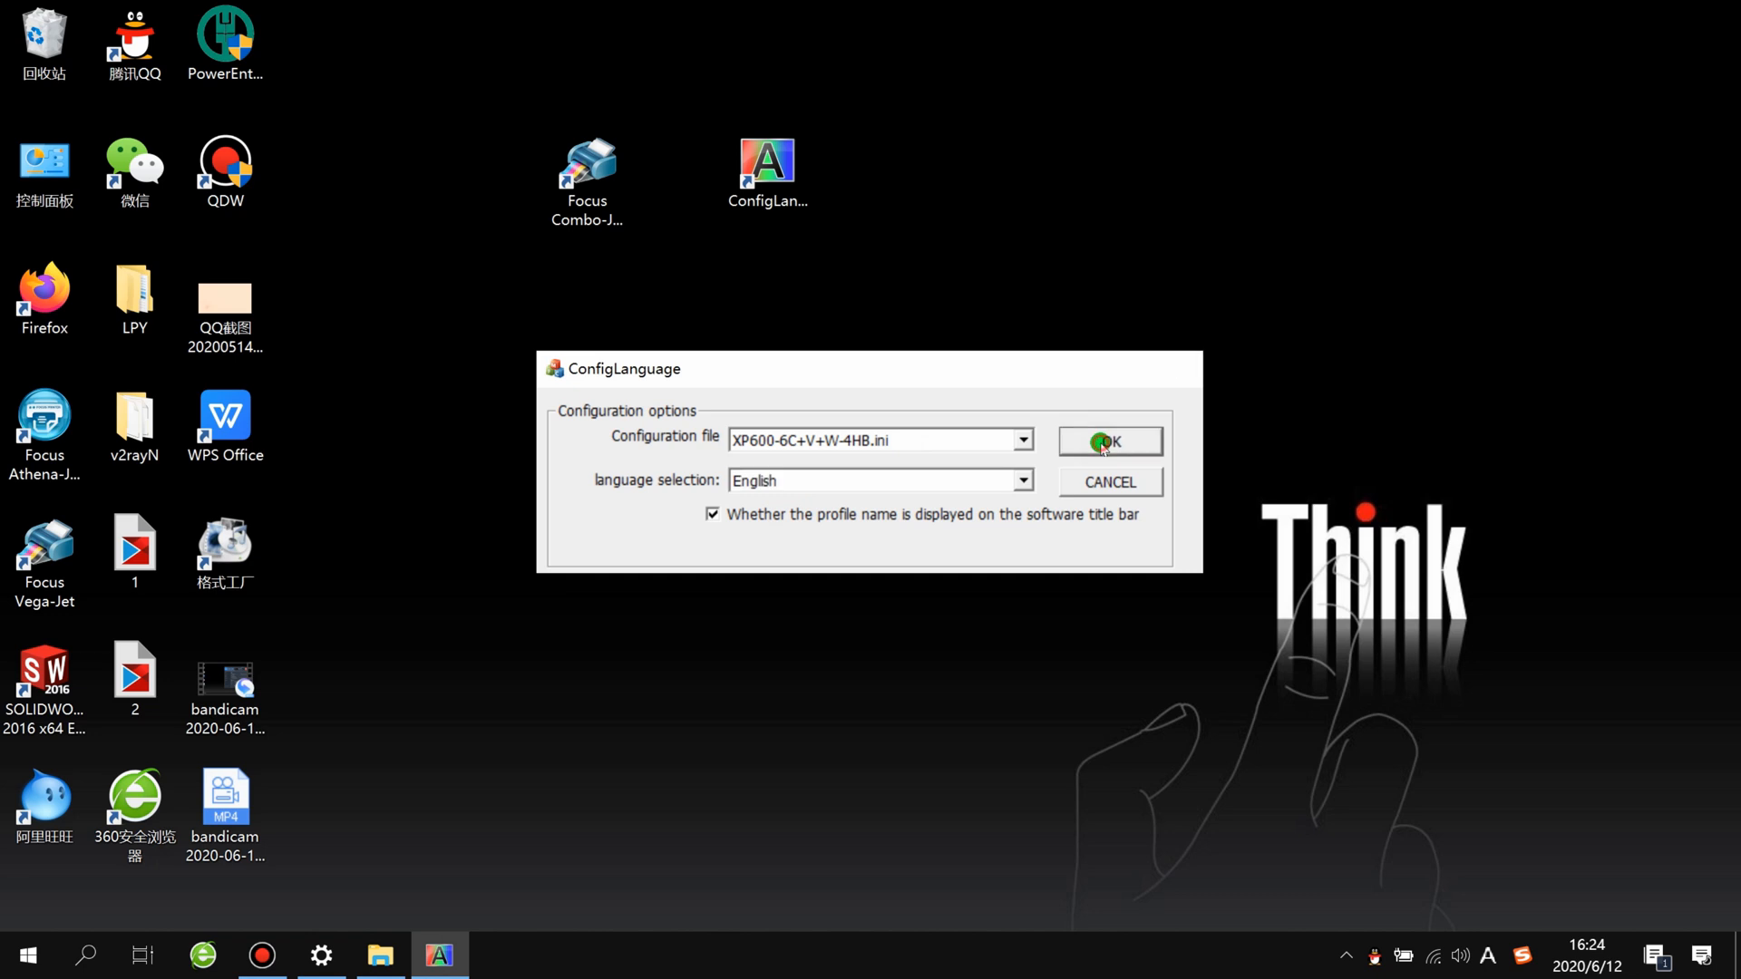
Step: Reopen ConfigLanguage, check the configuration file choice, and confirm XP600-6C+V+W-4HB.ini
double_click(794, 190)
click(784, 442)
click(785, 443)
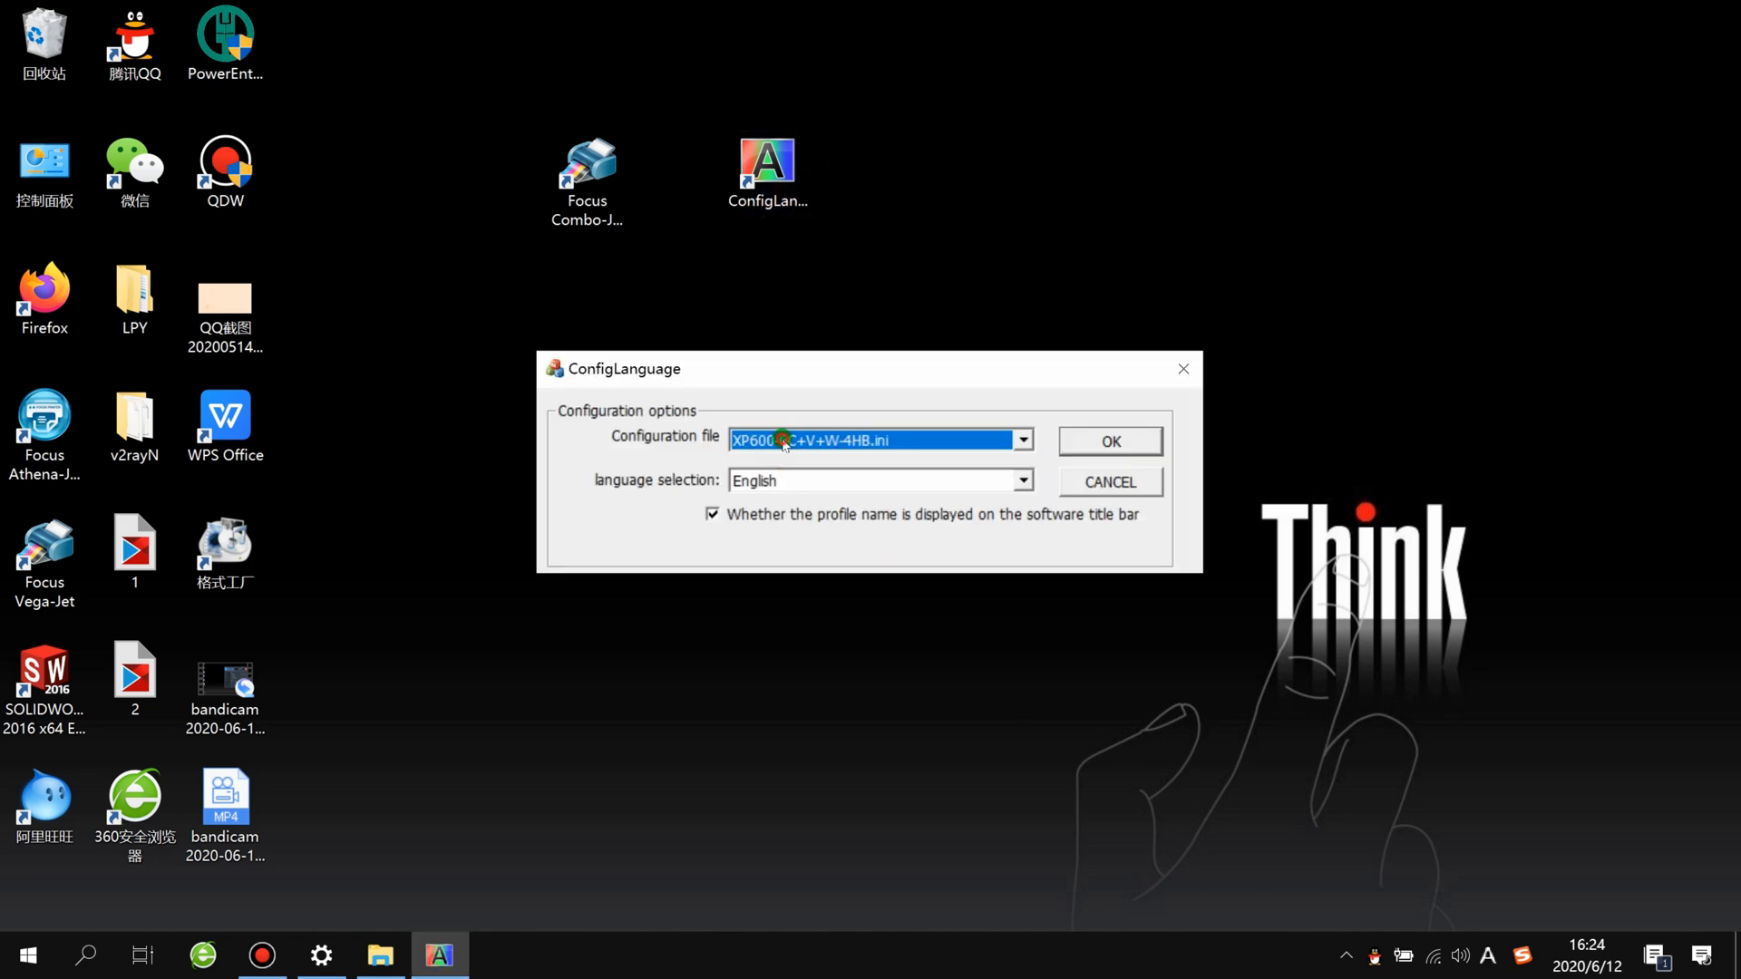
click(1111, 440)
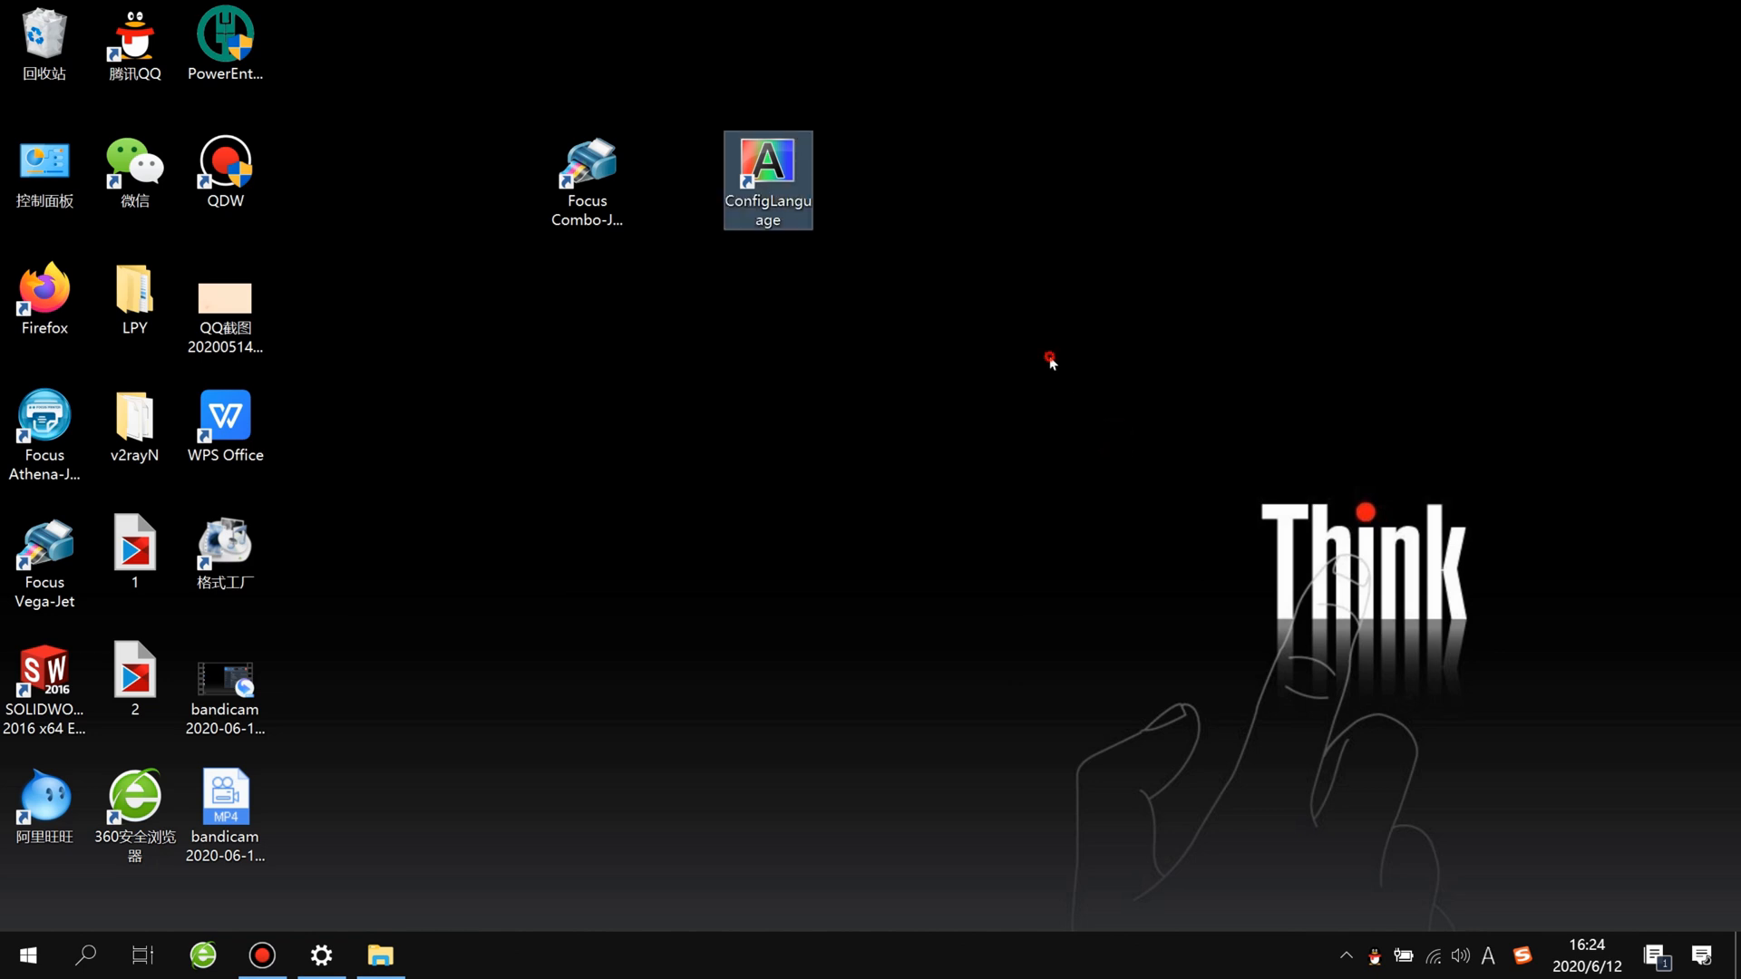
Step: Launch Focus Combo-Jet UV Printing Control Sys from its desktop shortcut and dismiss the PrintDream message
click(616, 186)
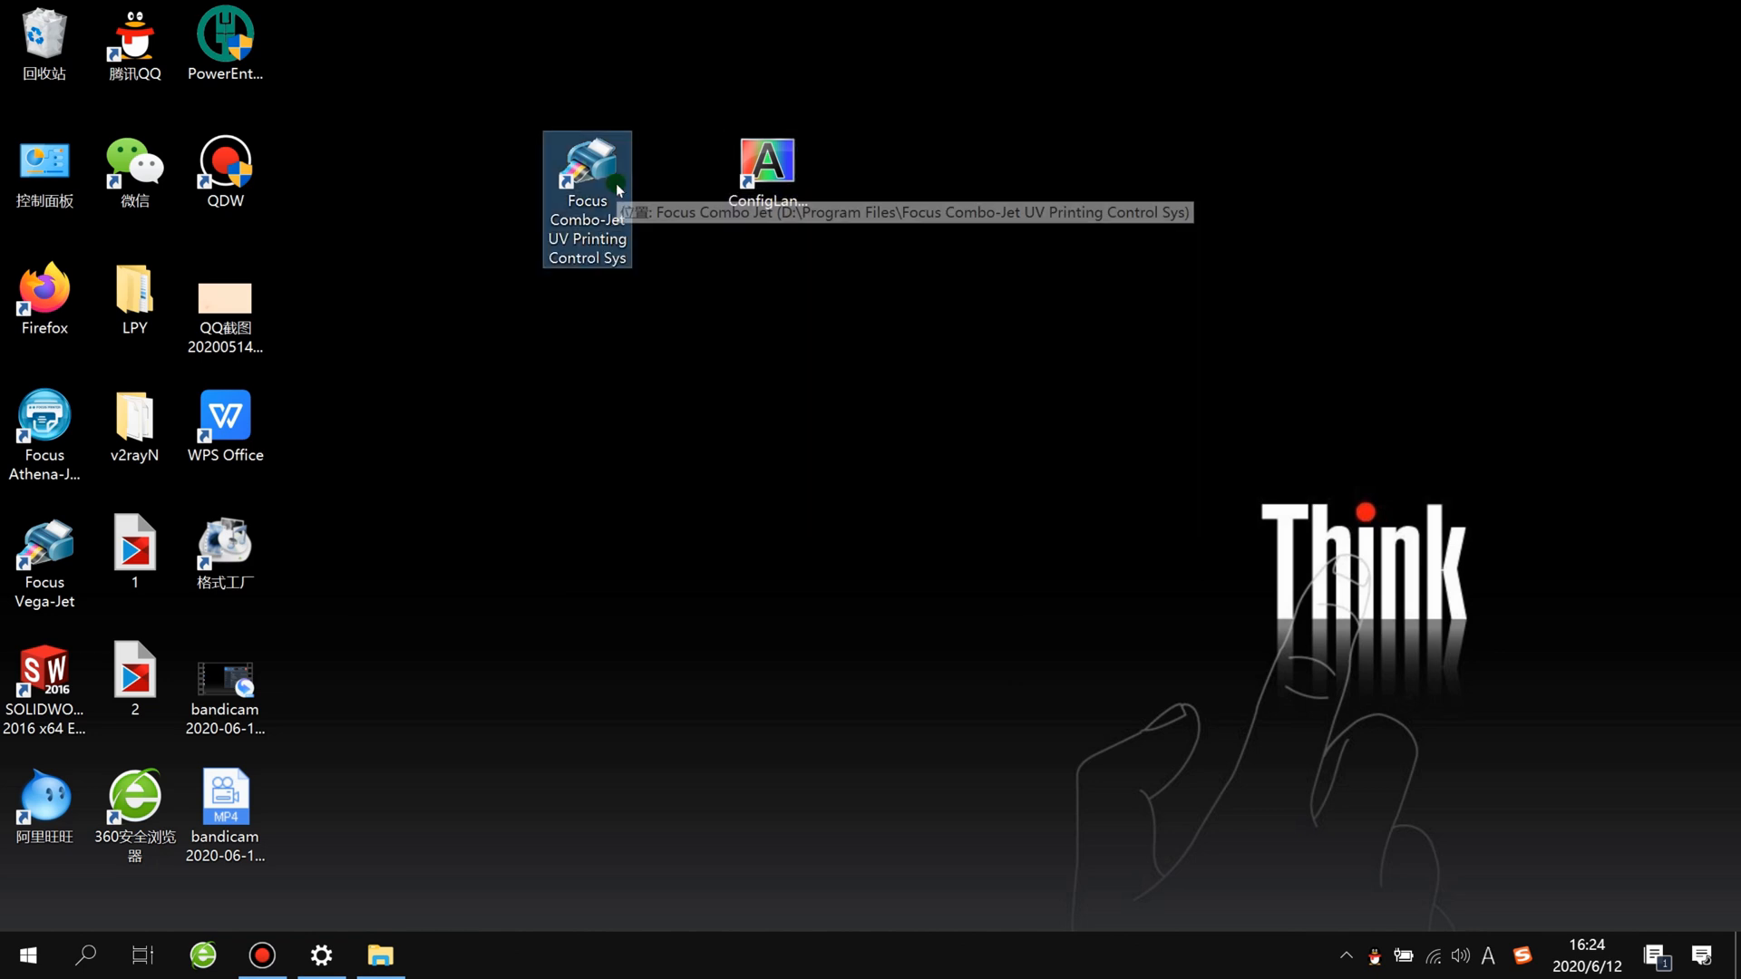
double_click(616, 188)
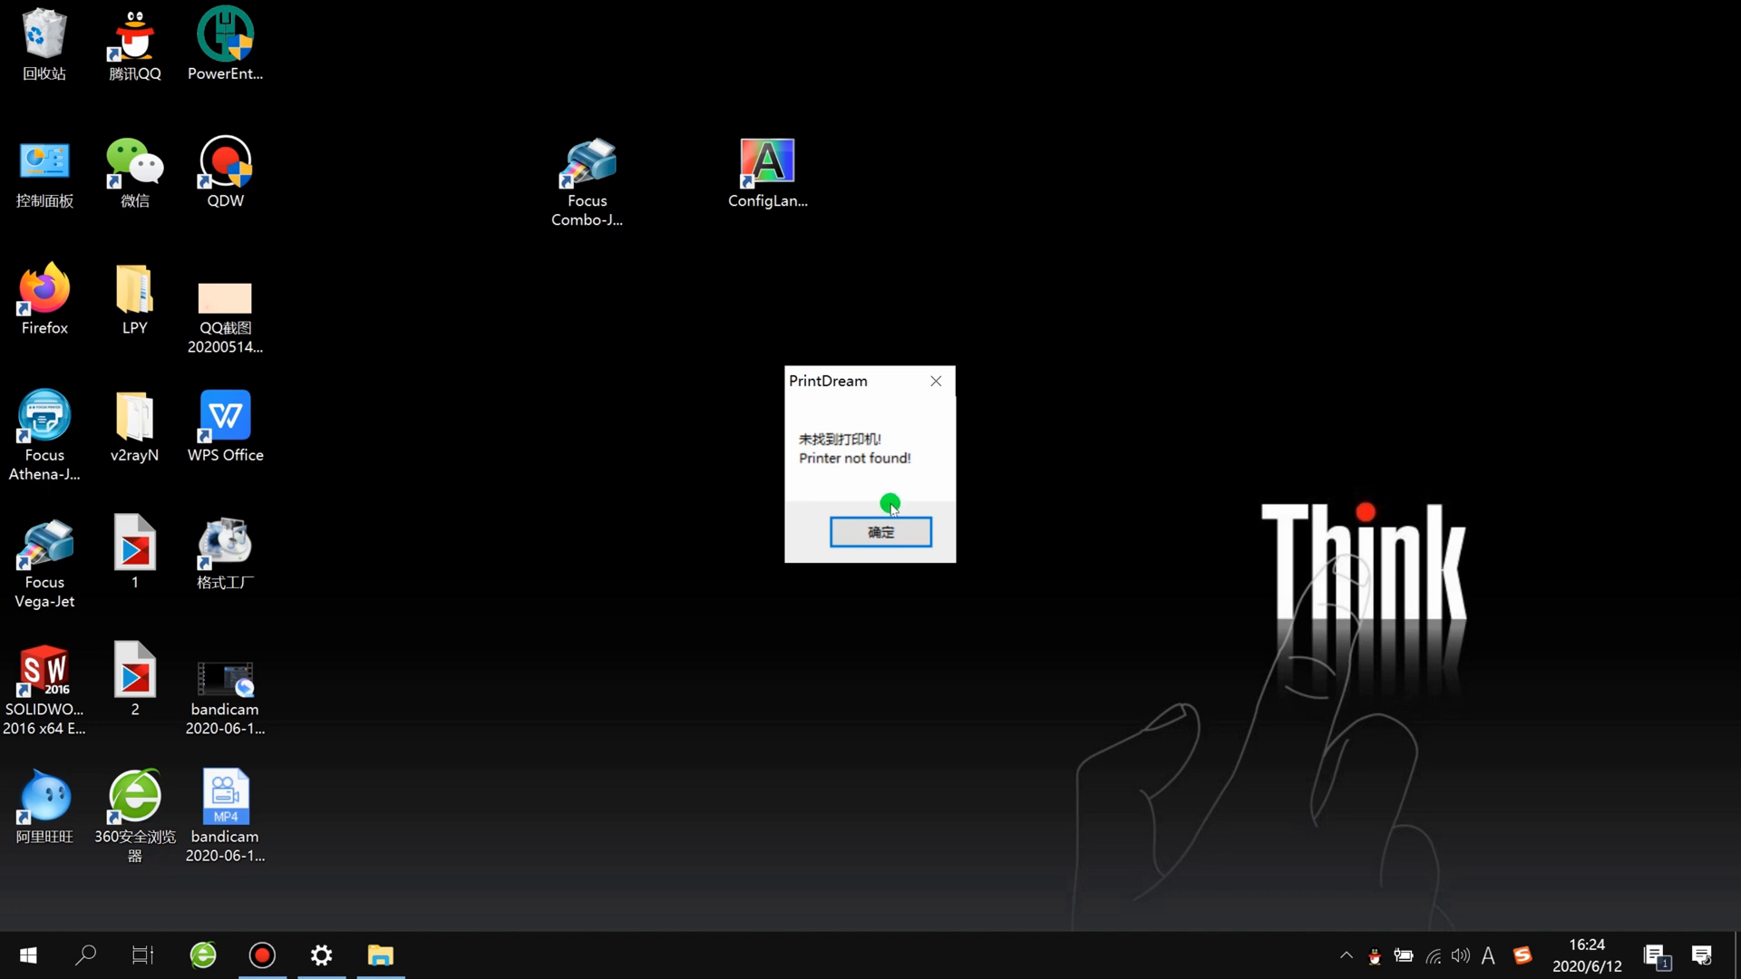
click(879, 544)
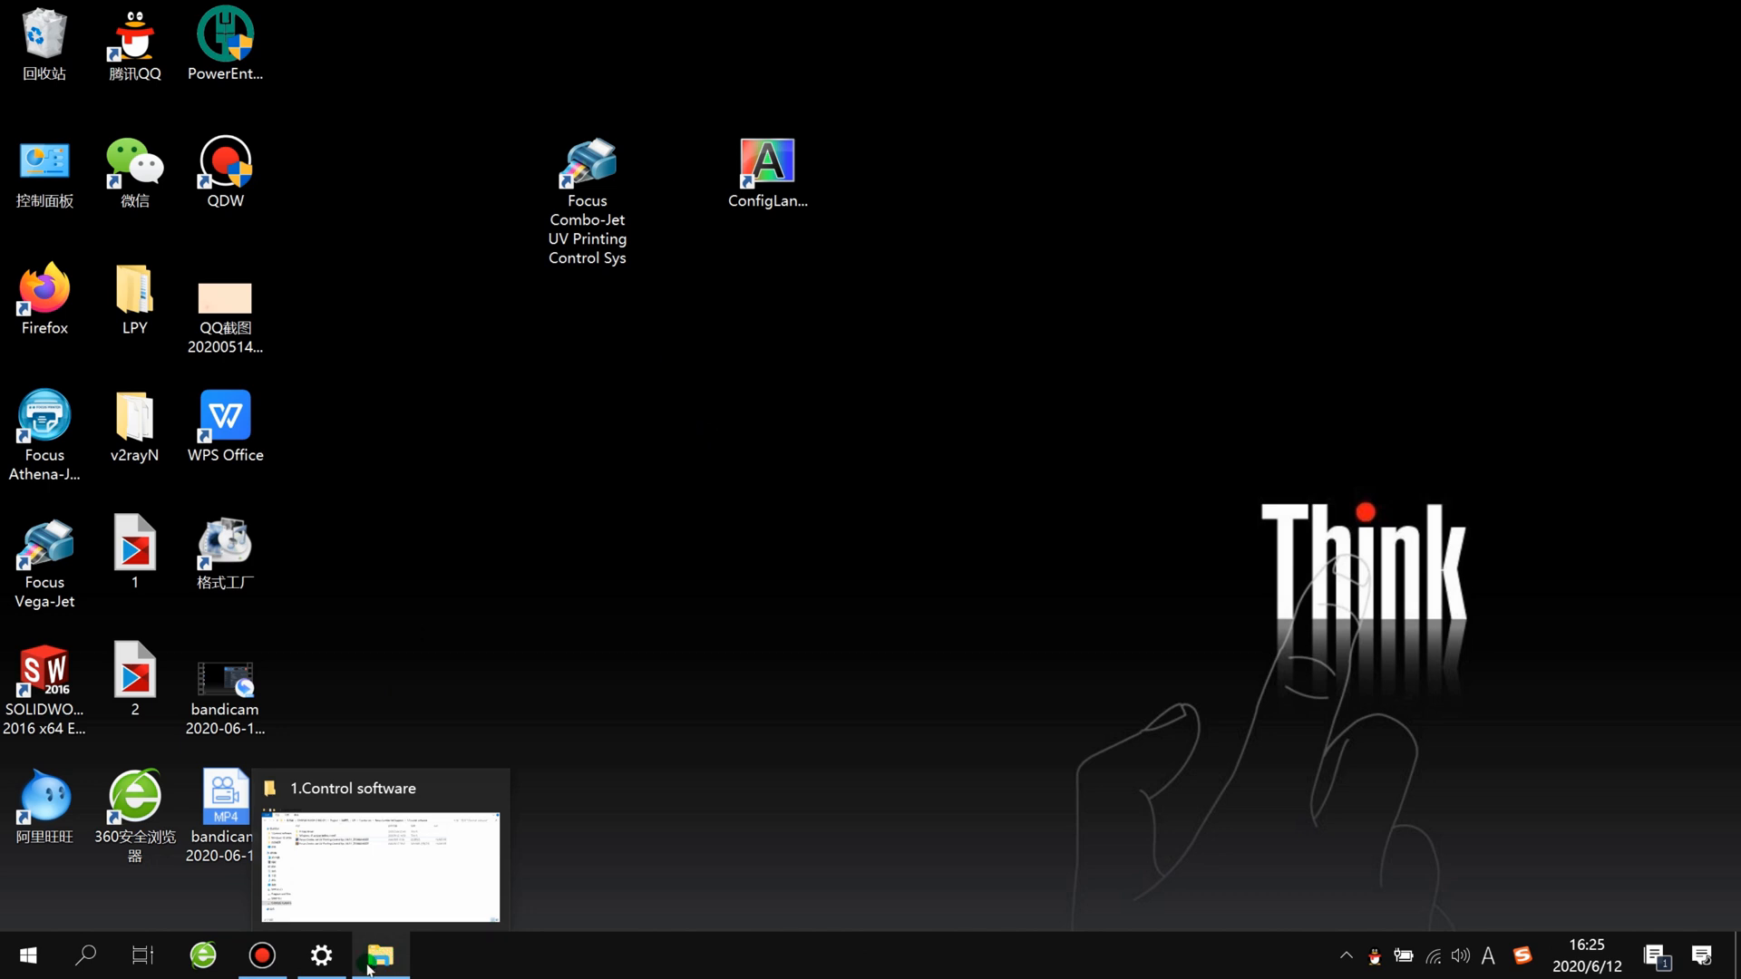
Step: Return to File Explorer and open the 2-RIP software folder inside Focus Combo-Jet Support
mouse_move(271, 974)
click(377, 968)
click(827, 313)
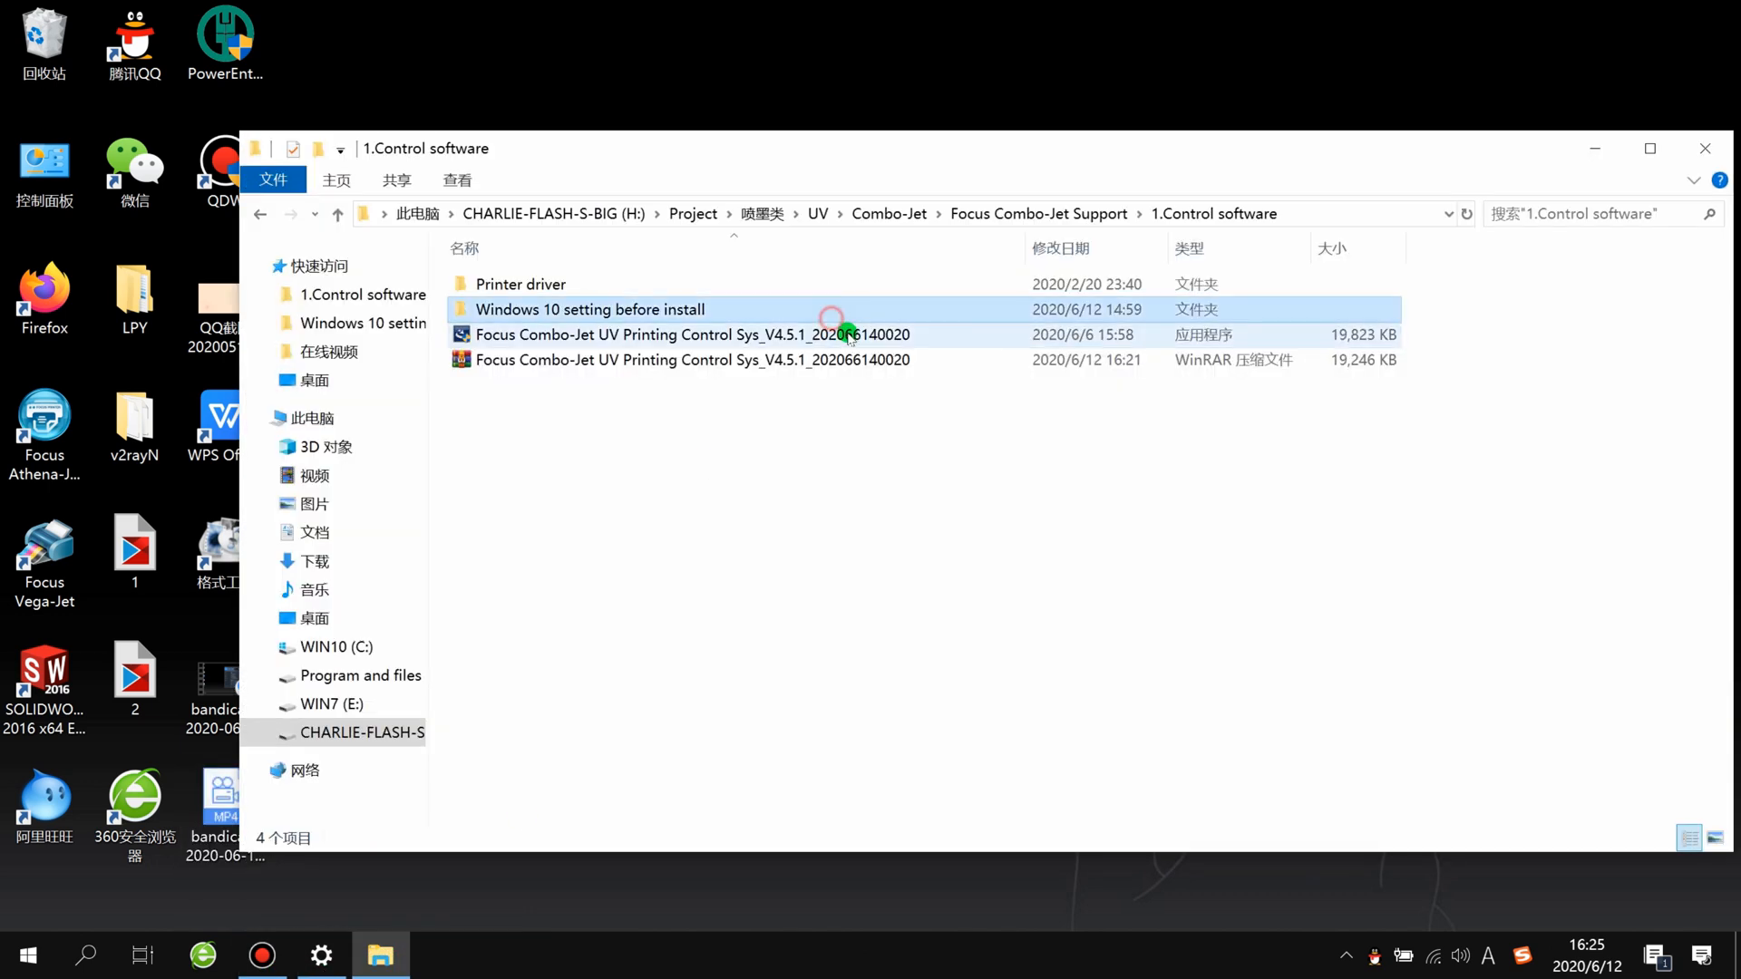
click(1067, 215)
click(693, 532)
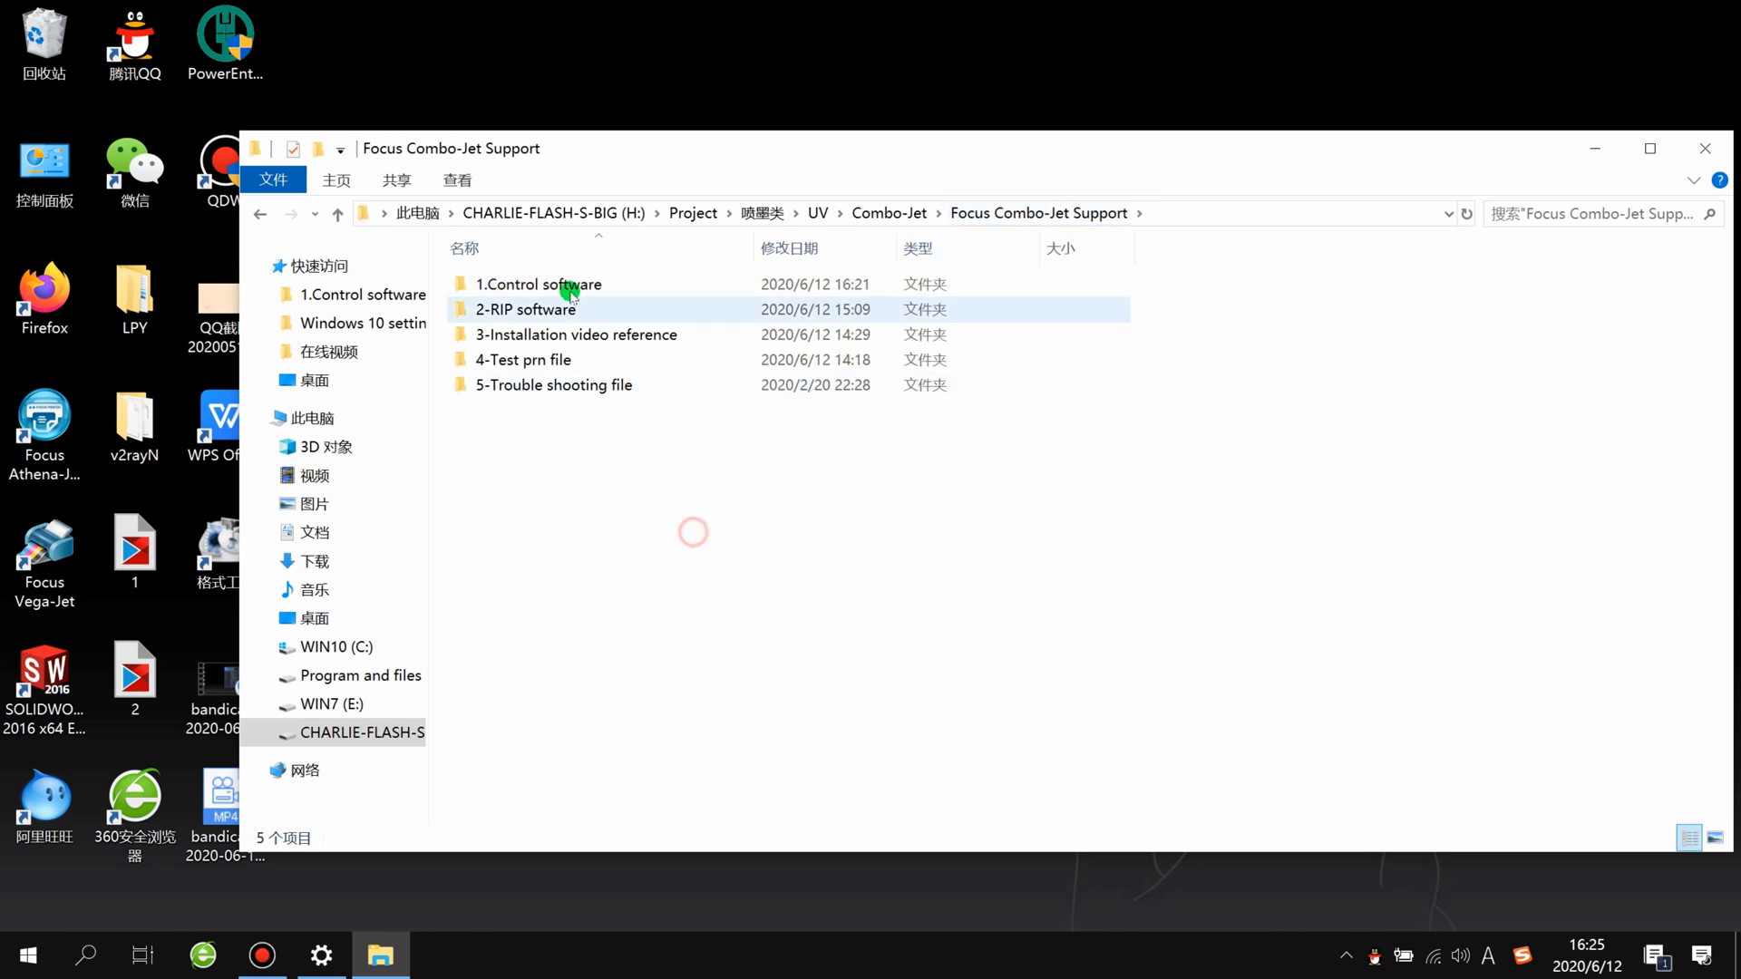
double_click(545, 310)
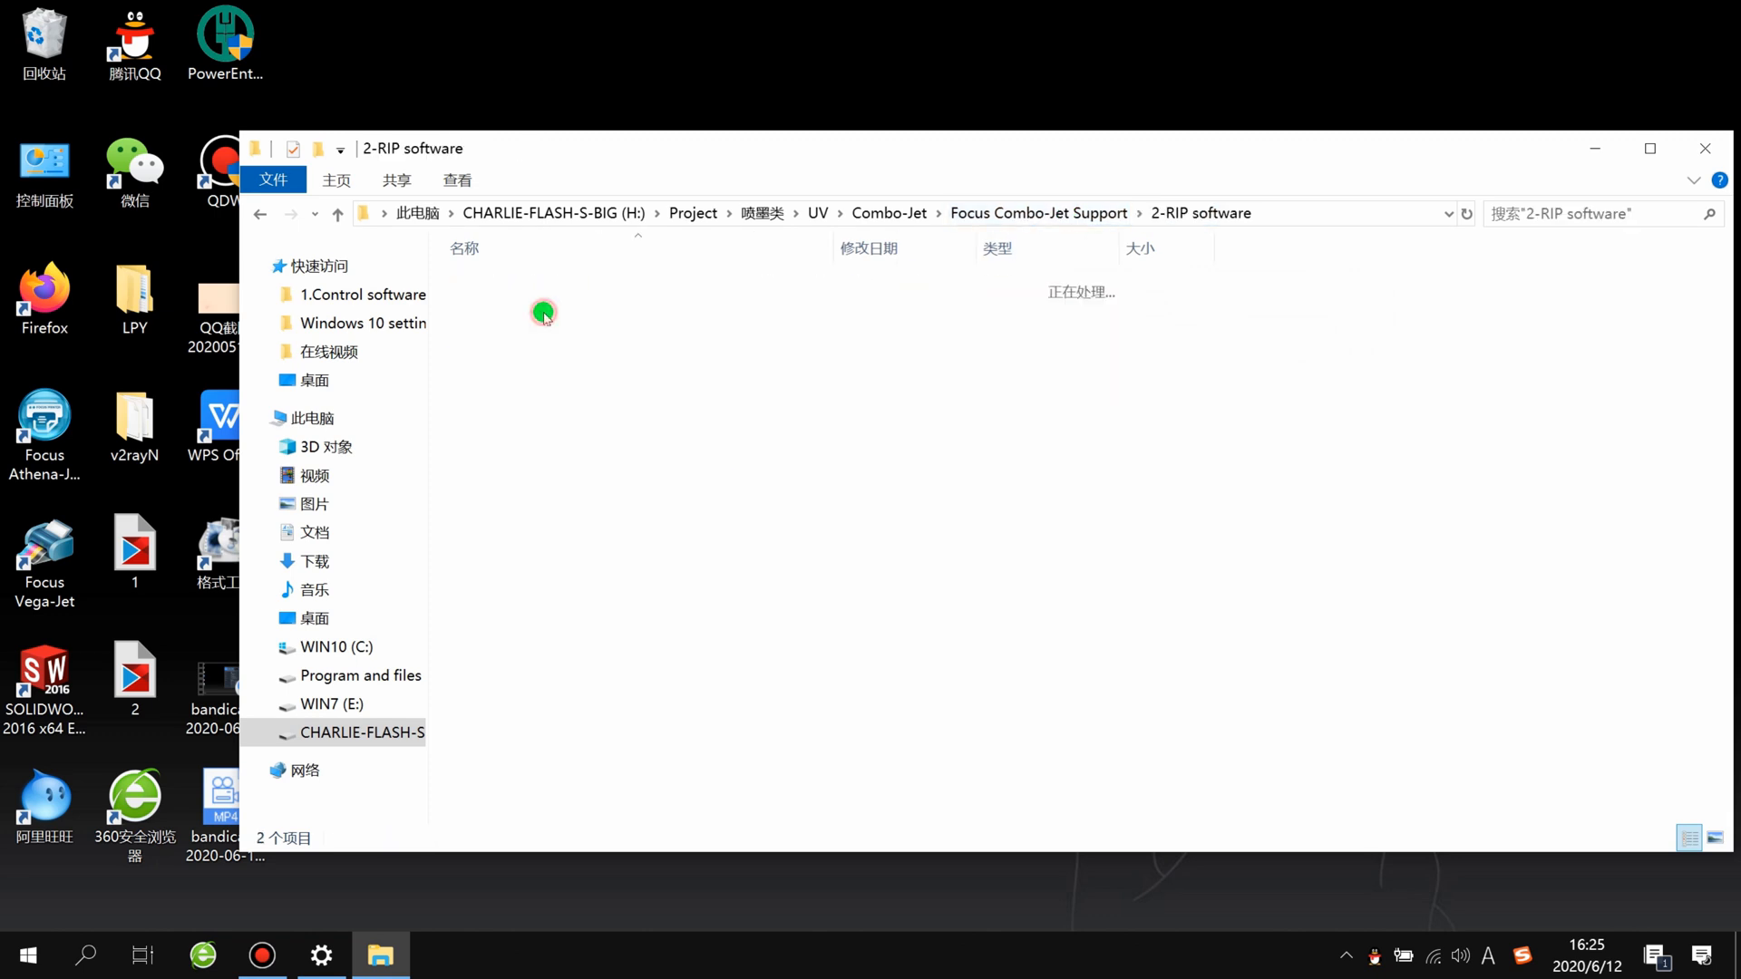
Step: Open the RIPrint_V5.11_DTG-UV-Focus-2020-5-19_setup archive in WinRAR
click(612, 311)
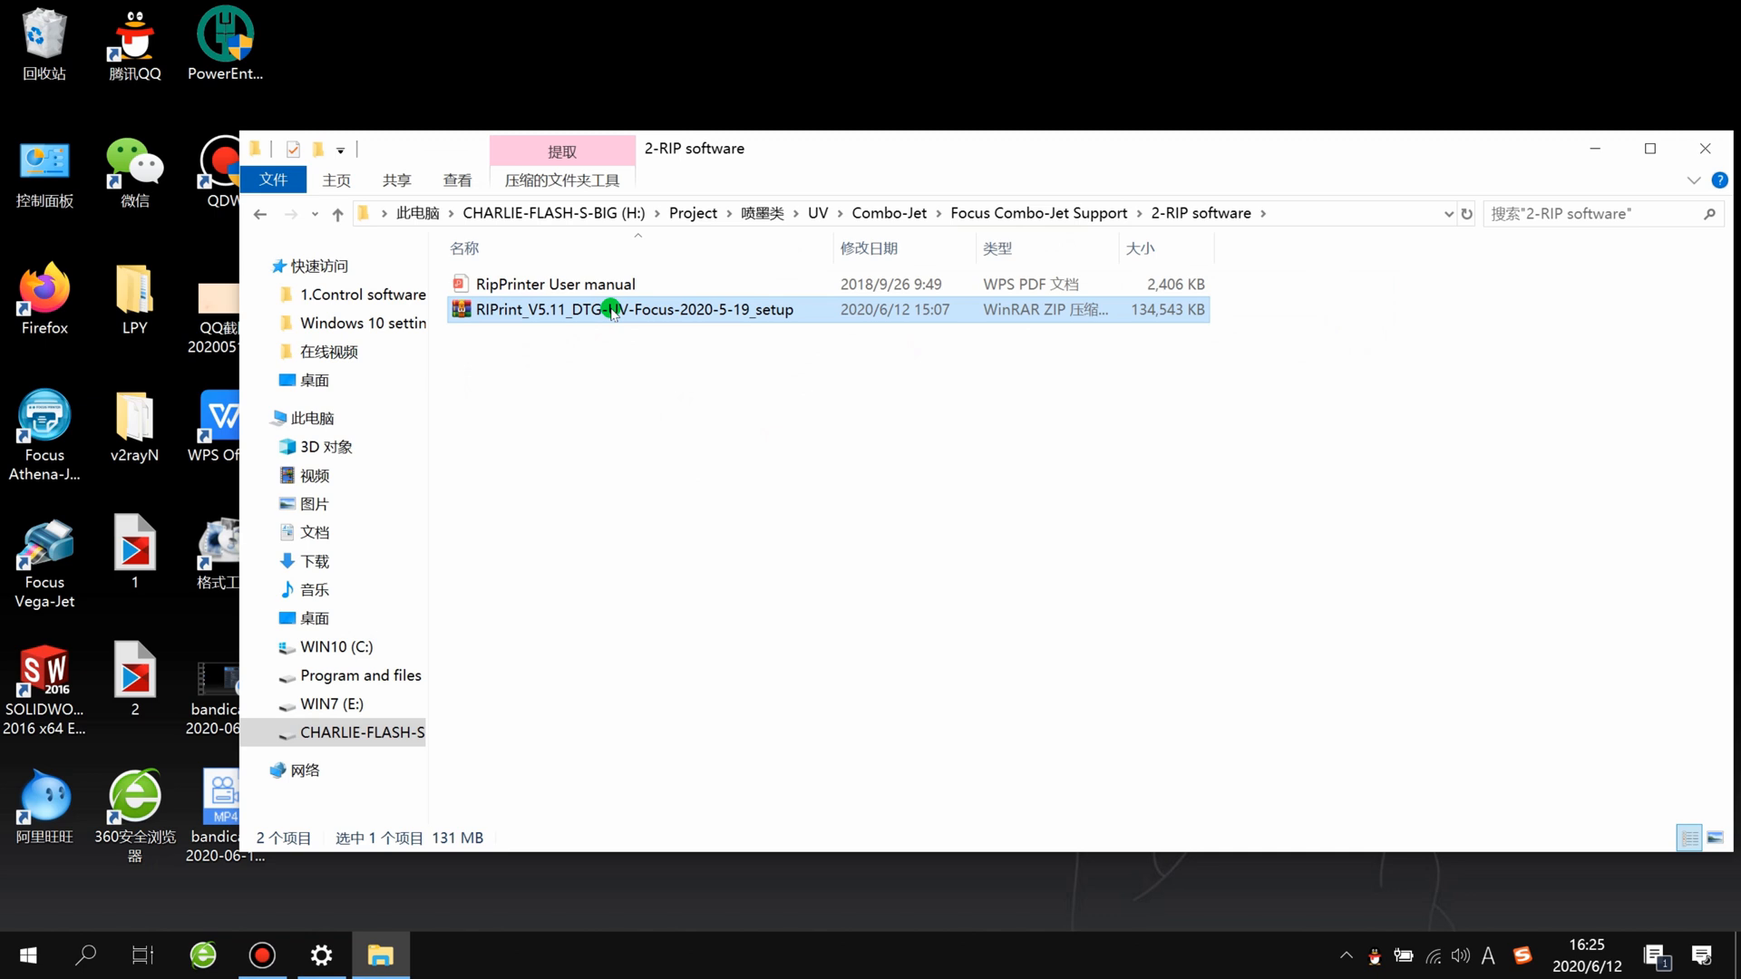
double_click(577, 313)
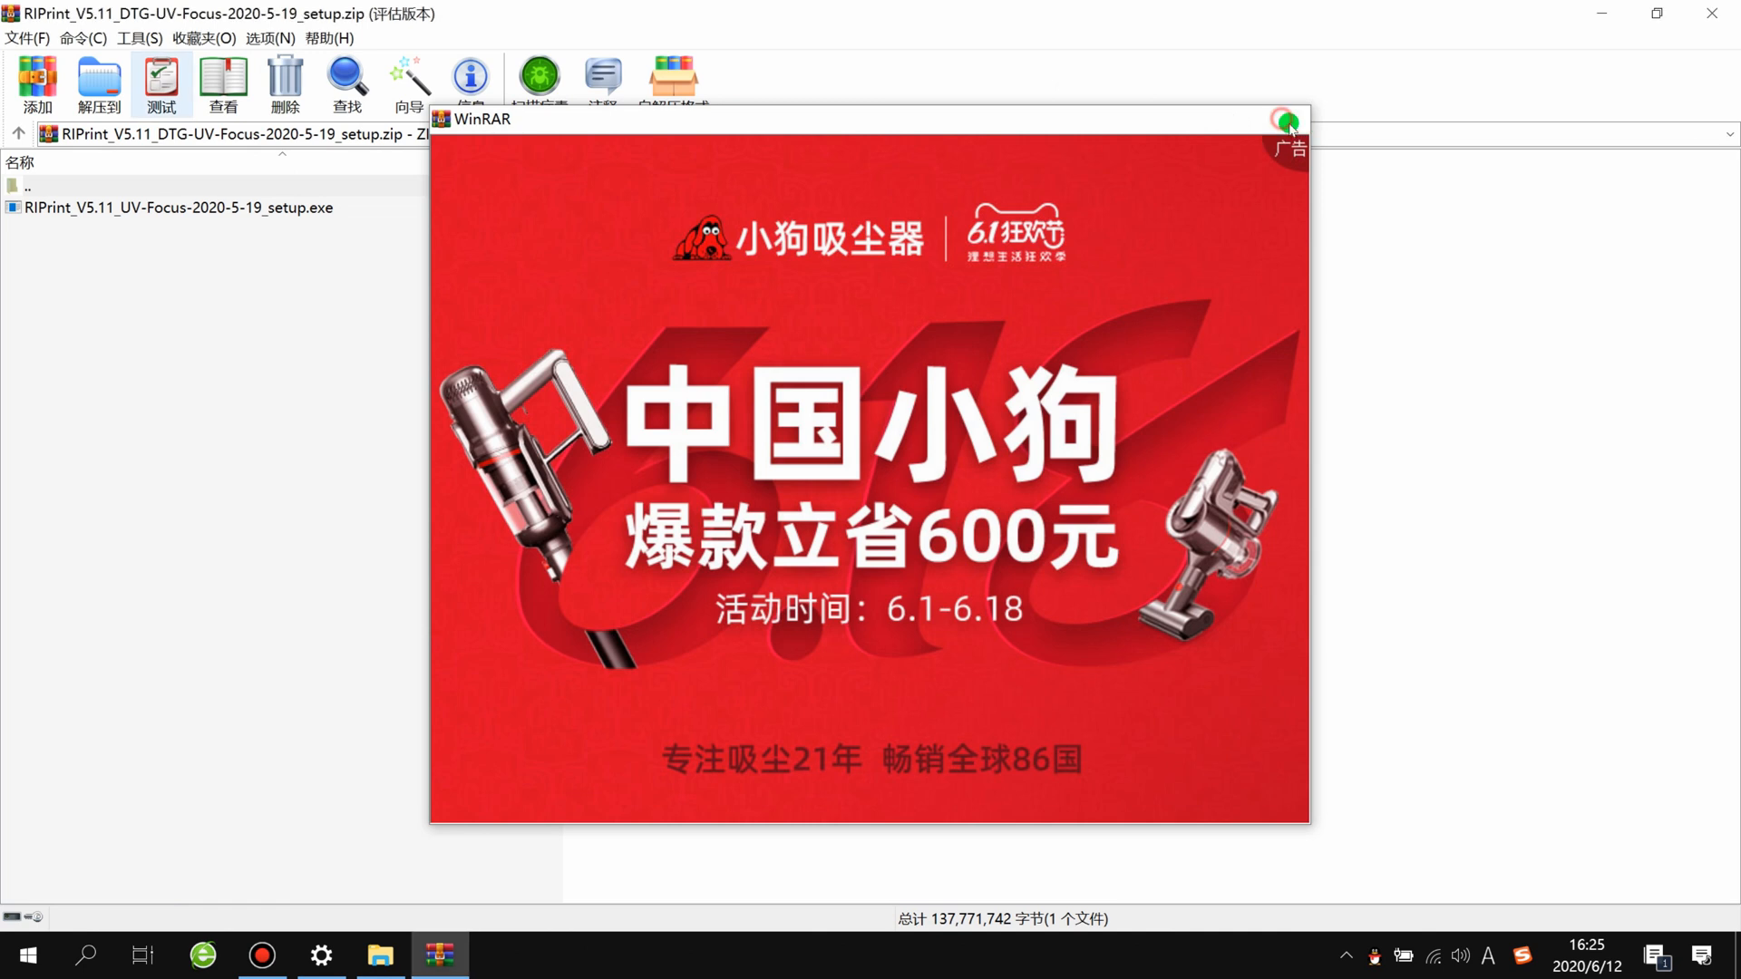
click(1287, 121)
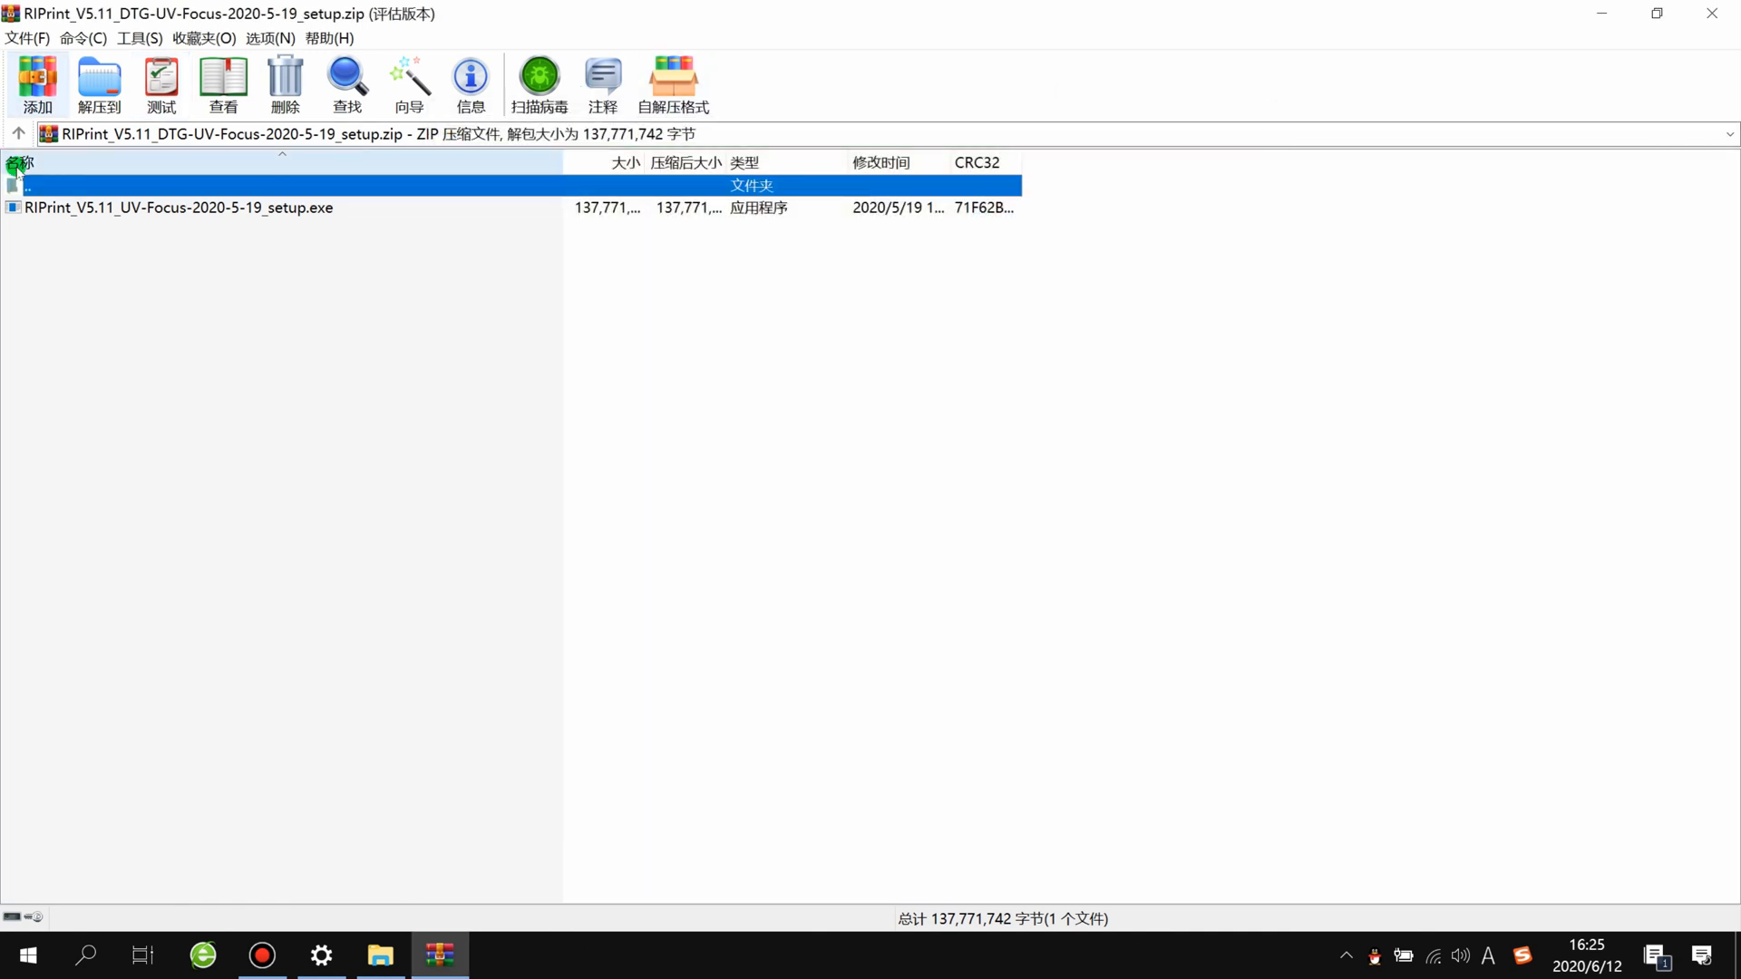
Step: Run RIPrint_V5.11_UV-Focus-2020-5-19_setup.exe from the archive and choose English as the setup language
double_click(127, 208)
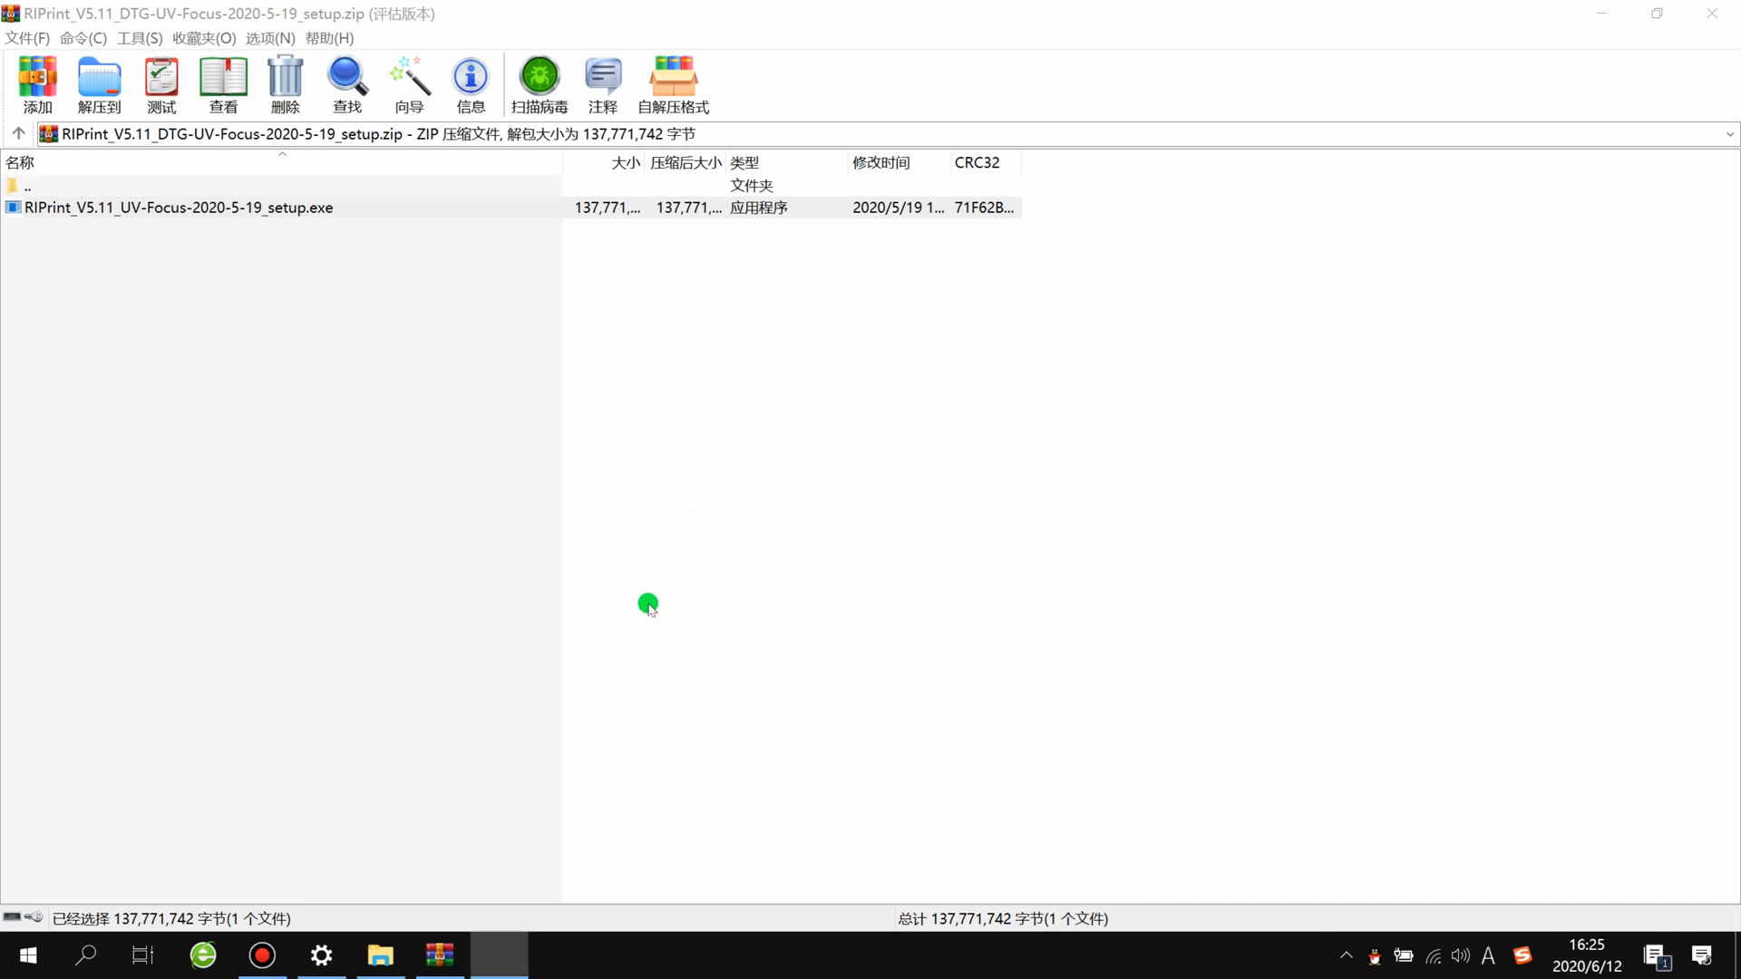
click(827, 482)
click(814, 504)
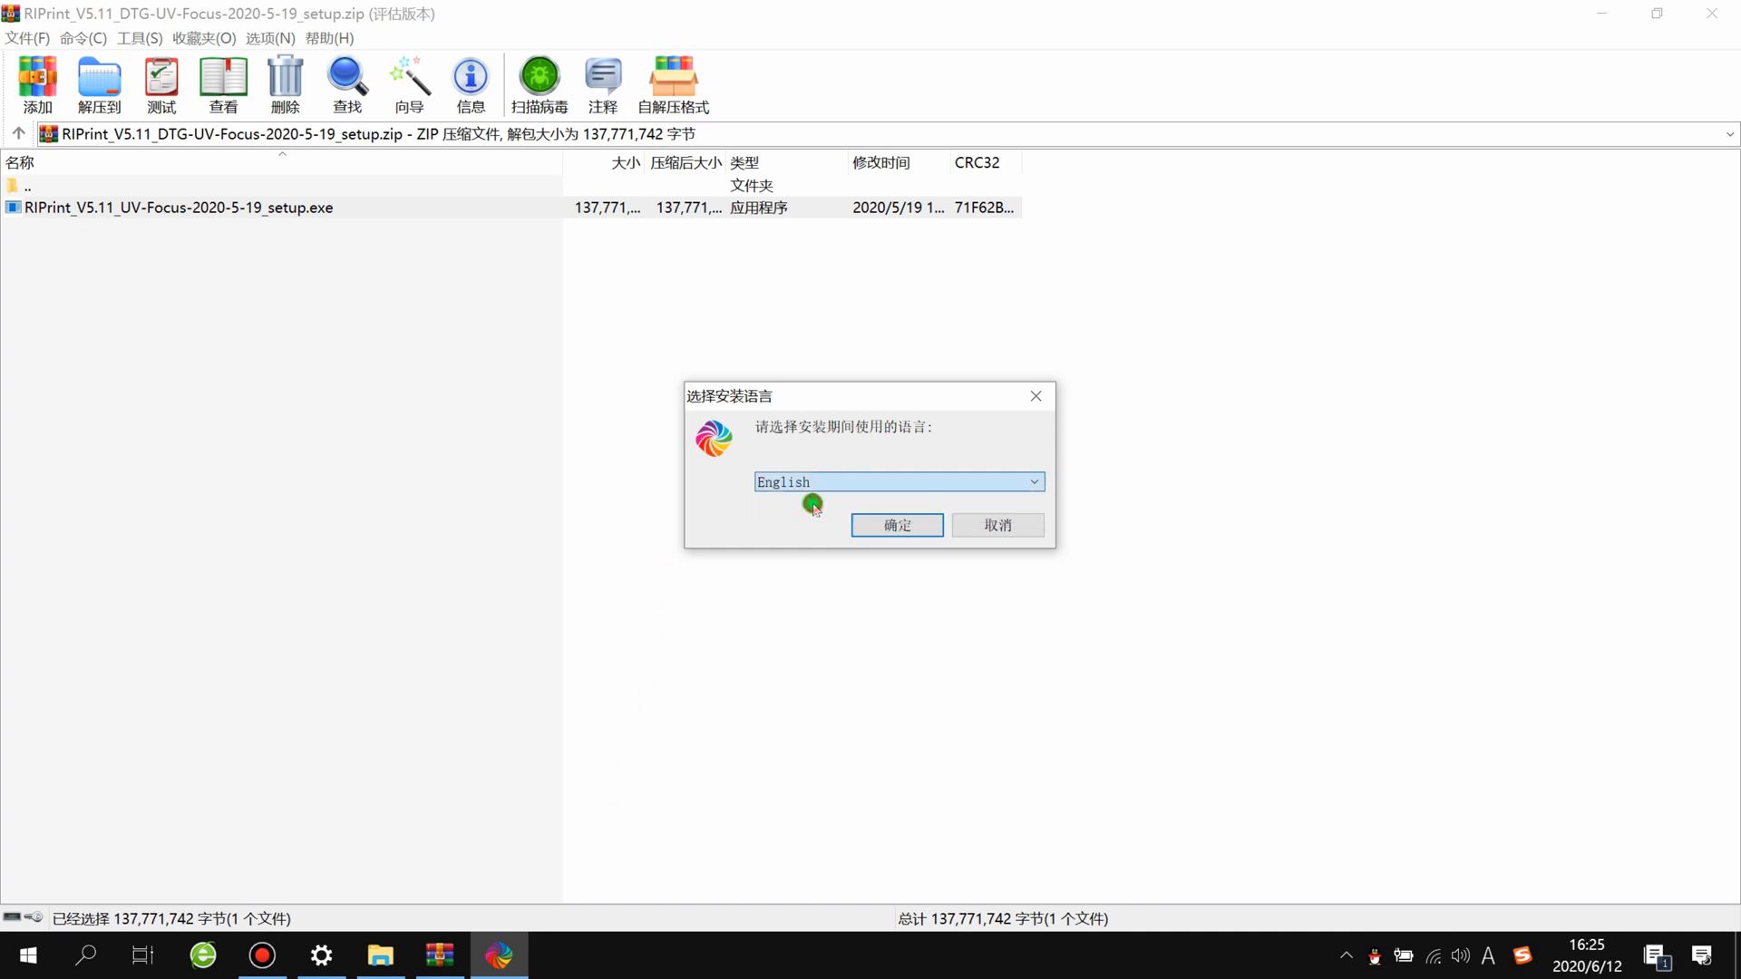
click(891, 526)
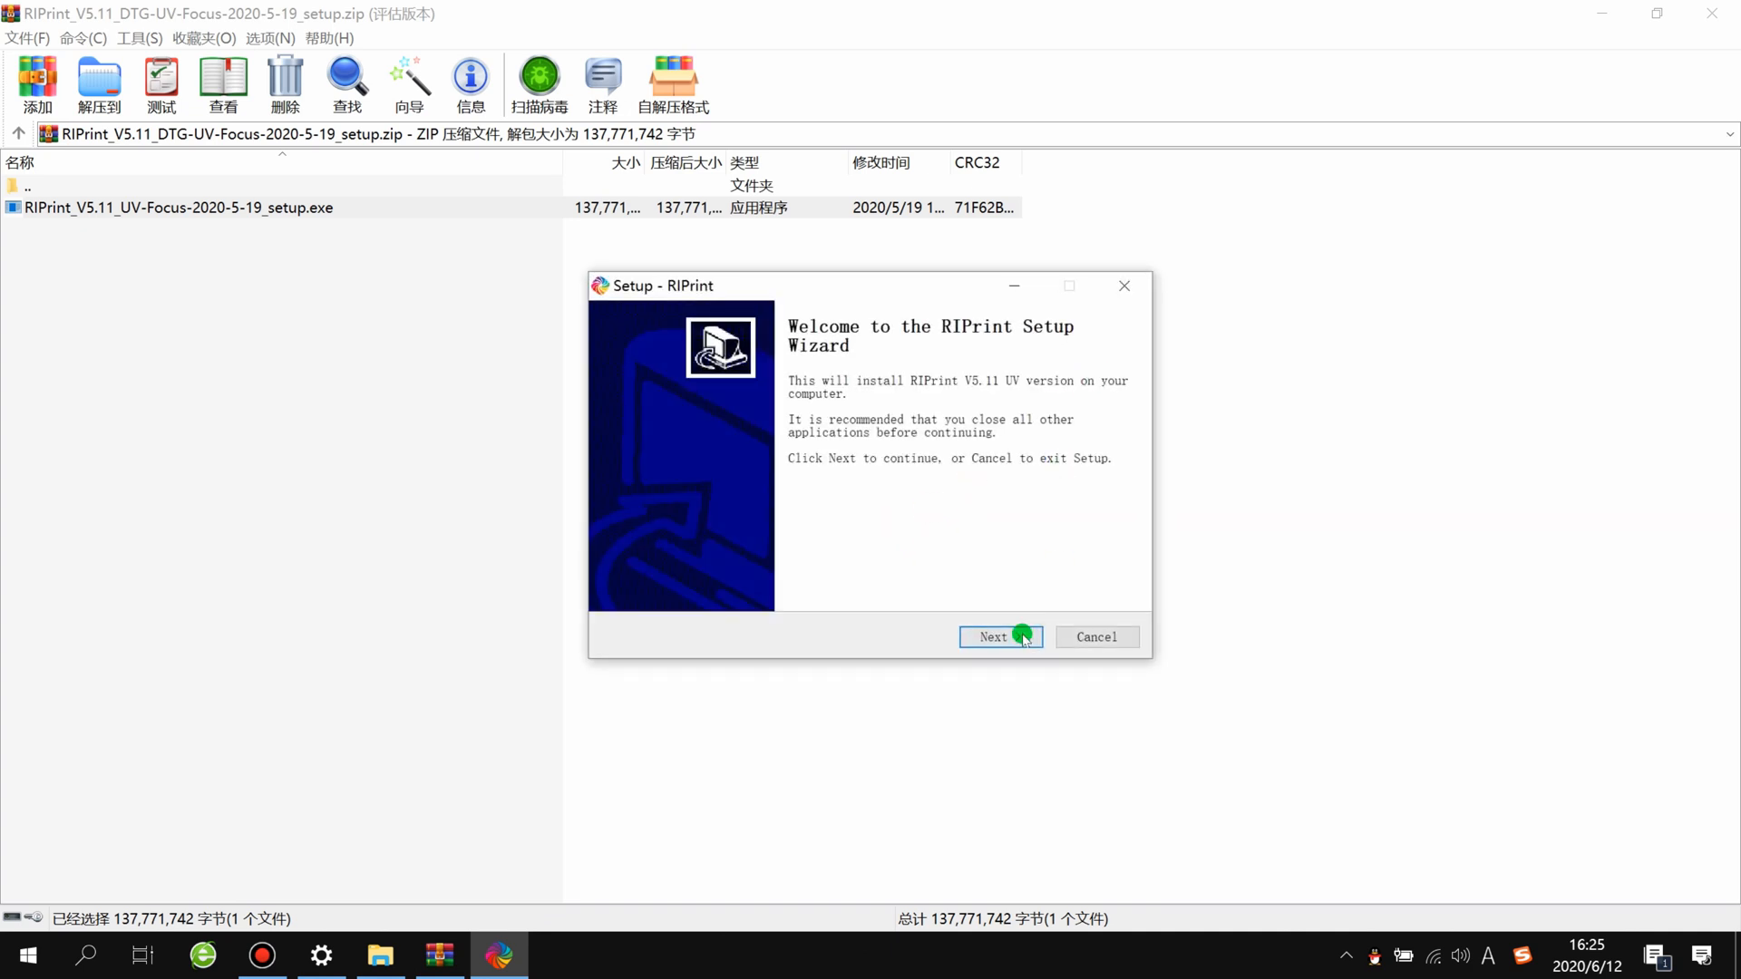
Step: Accept the RIPrint license agreement and start the installation with the default options, keeping RIPrint as the Start menu folder
click(1008, 636)
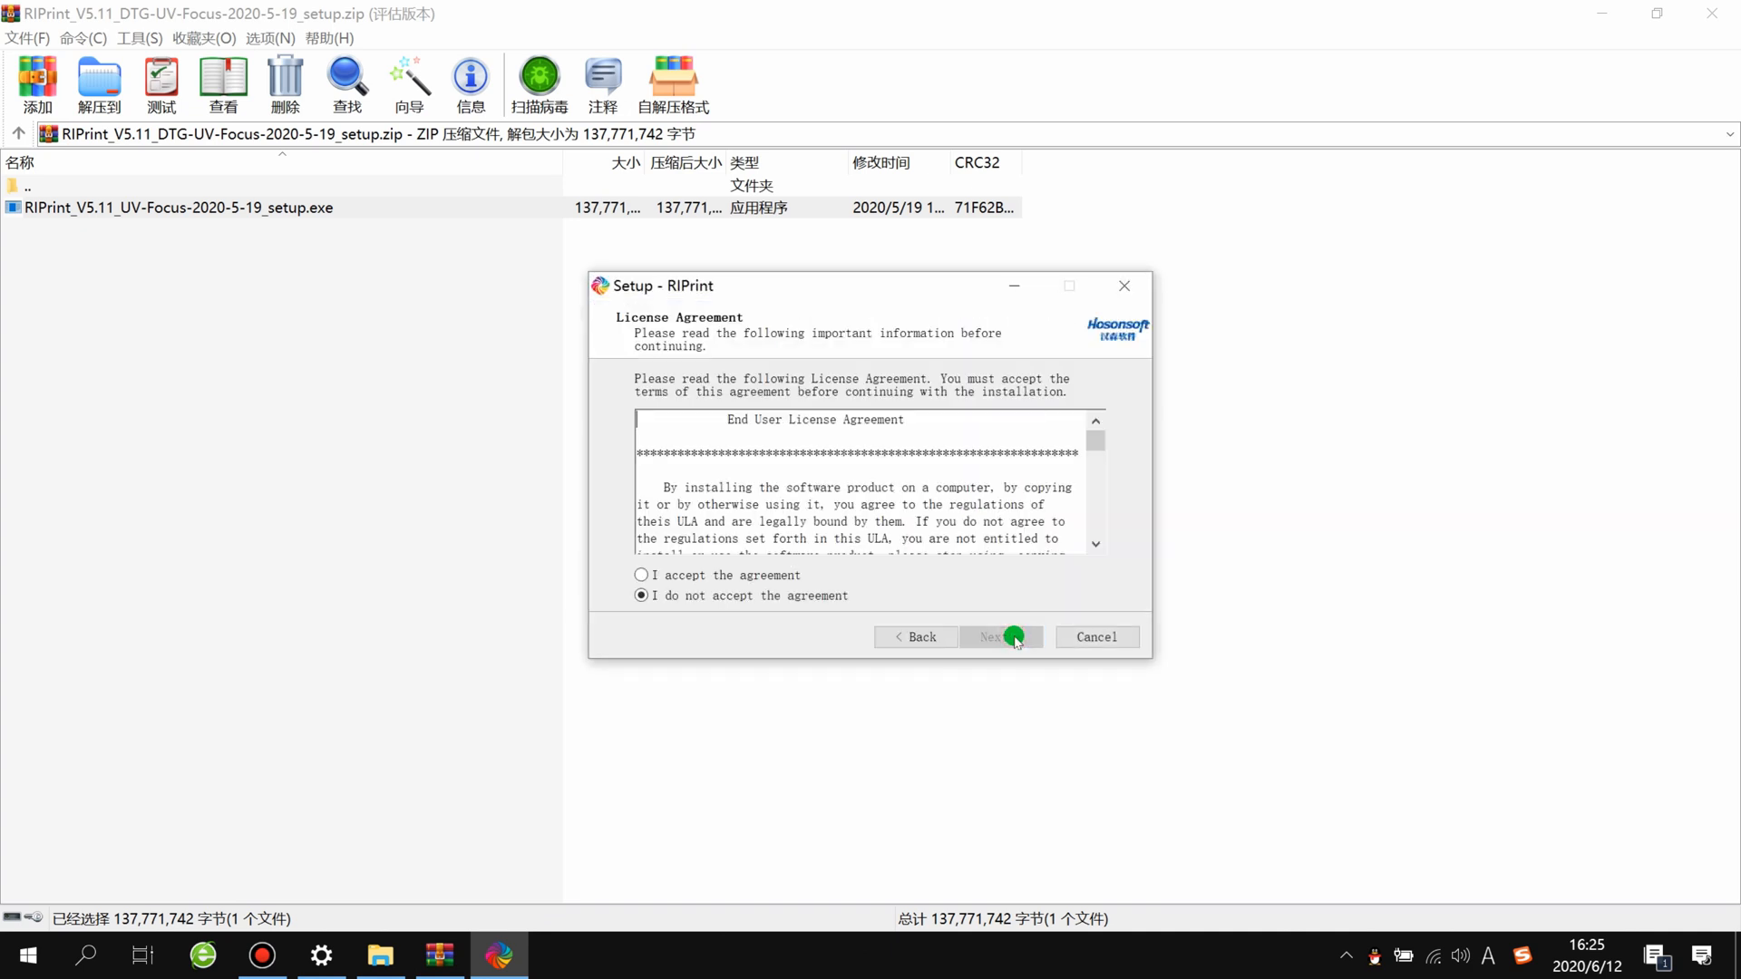
click(701, 578)
click(1003, 635)
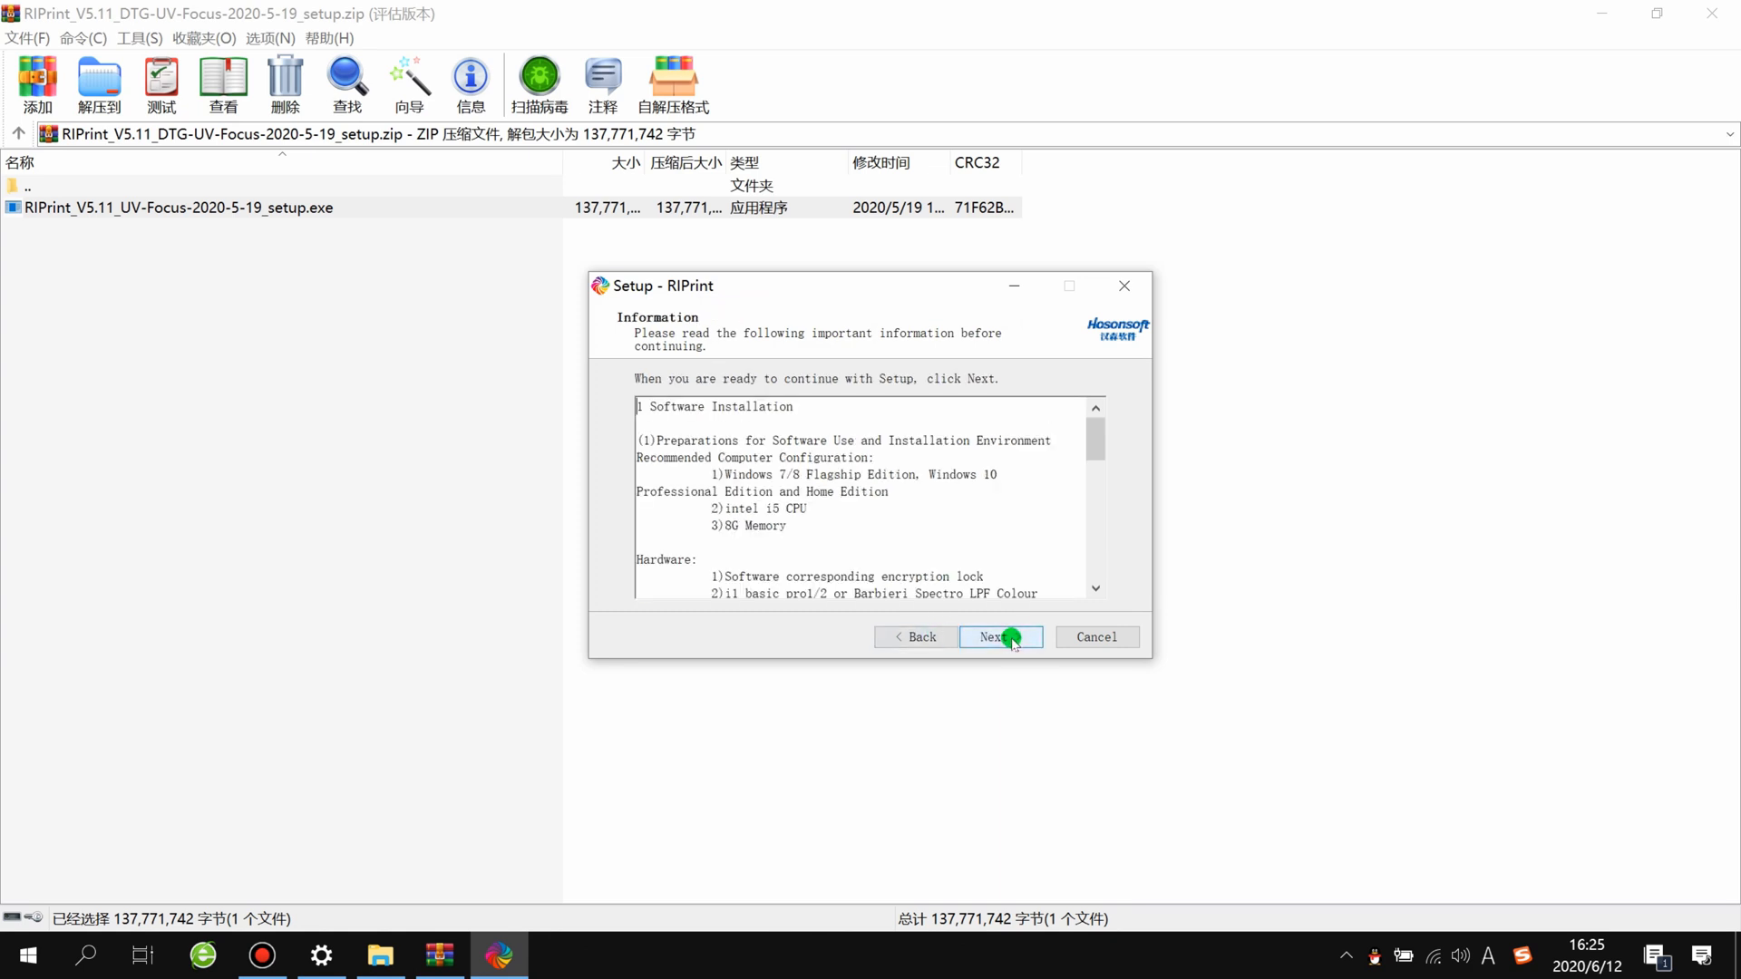
click(1009, 639)
click(1009, 637)
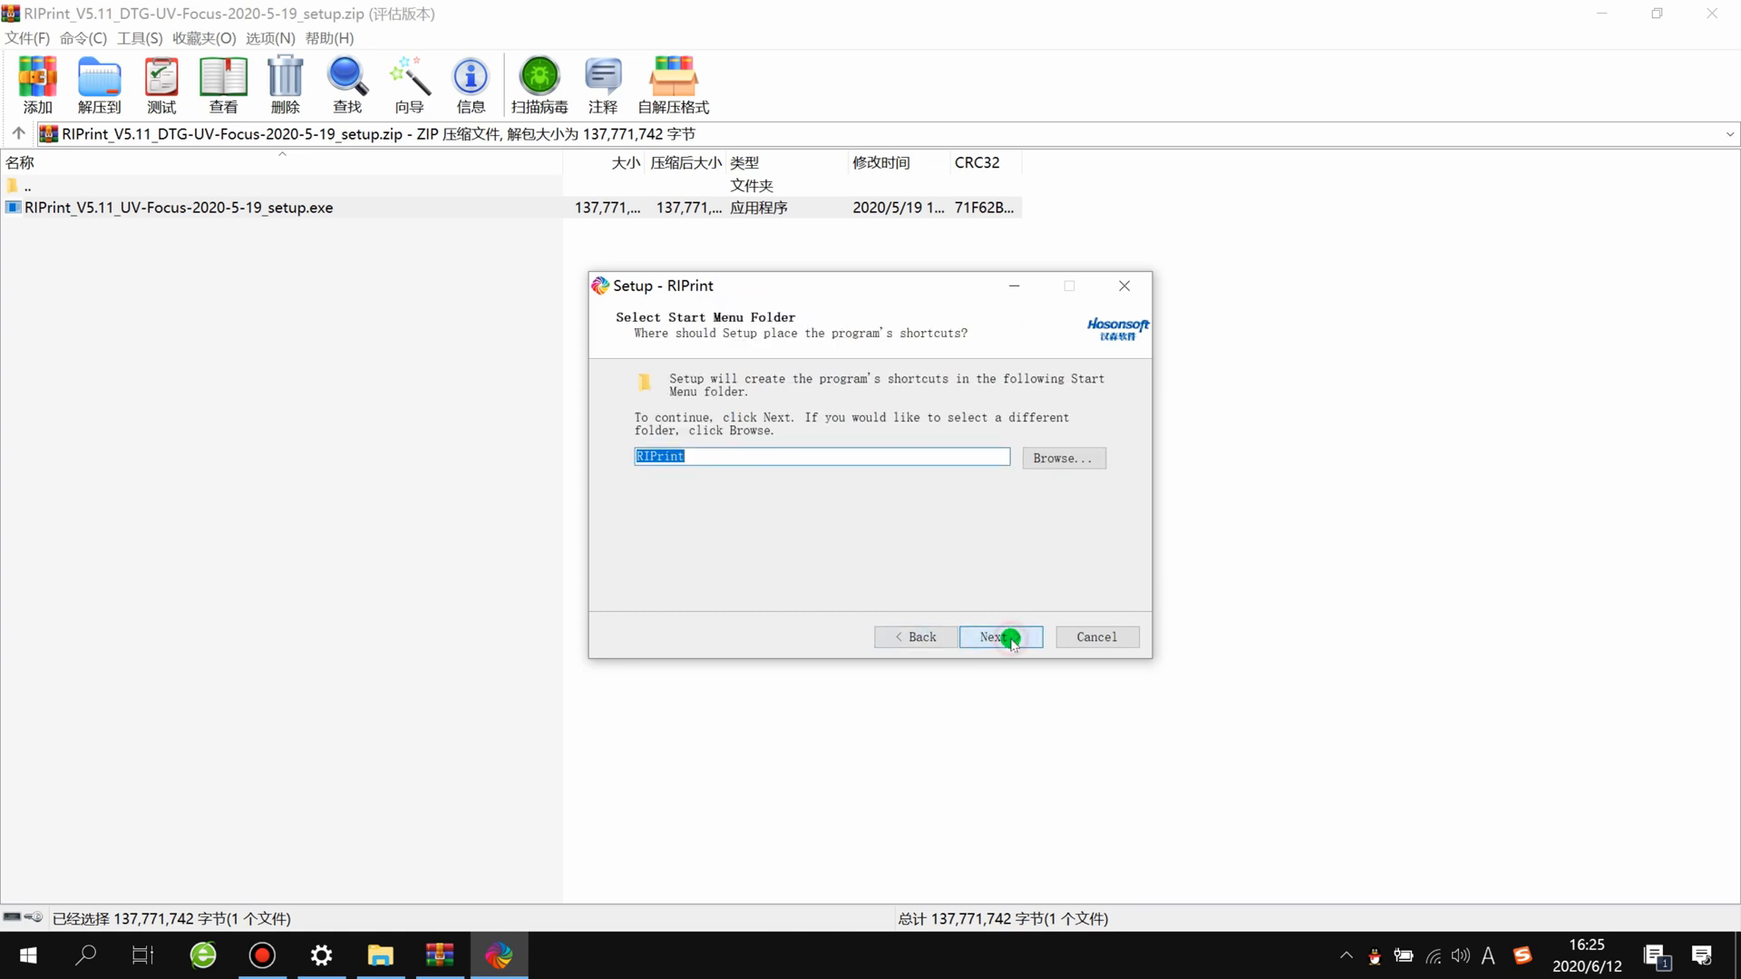
click(1009, 638)
click(1009, 637)
click(1010, 638)
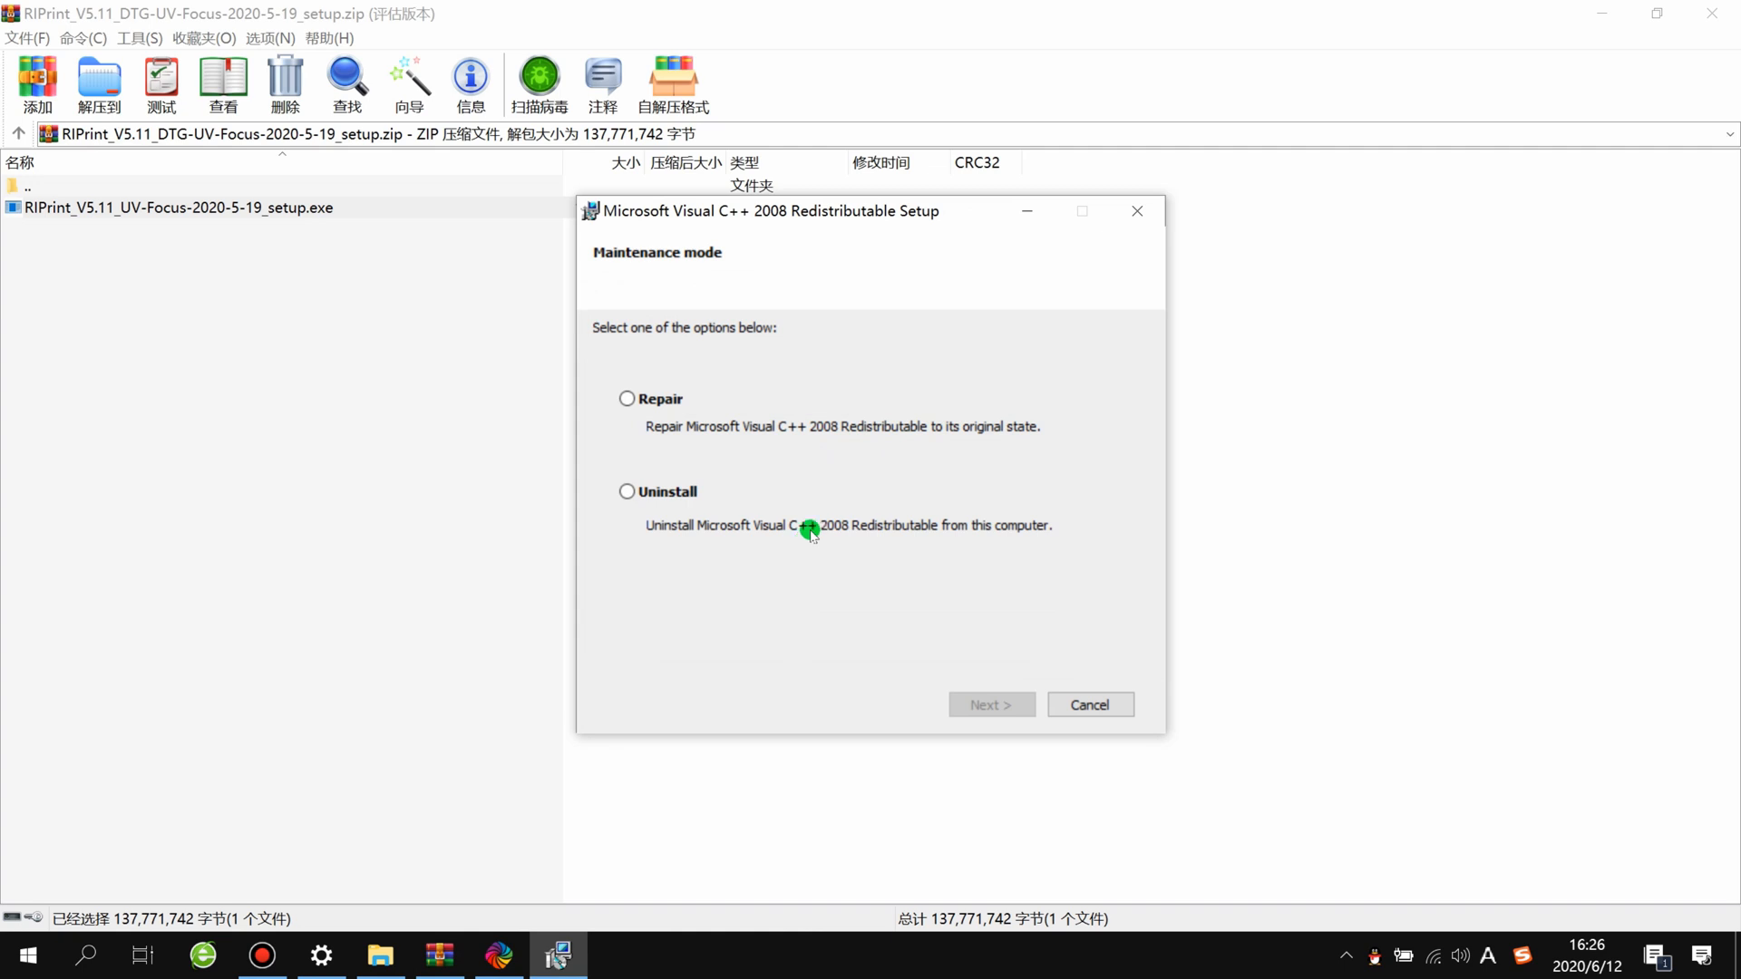
Step: Repair the Microsoft Visual C++ 2008 Redistributable and finish its setup
click(626, 399)
click(1001, 695)
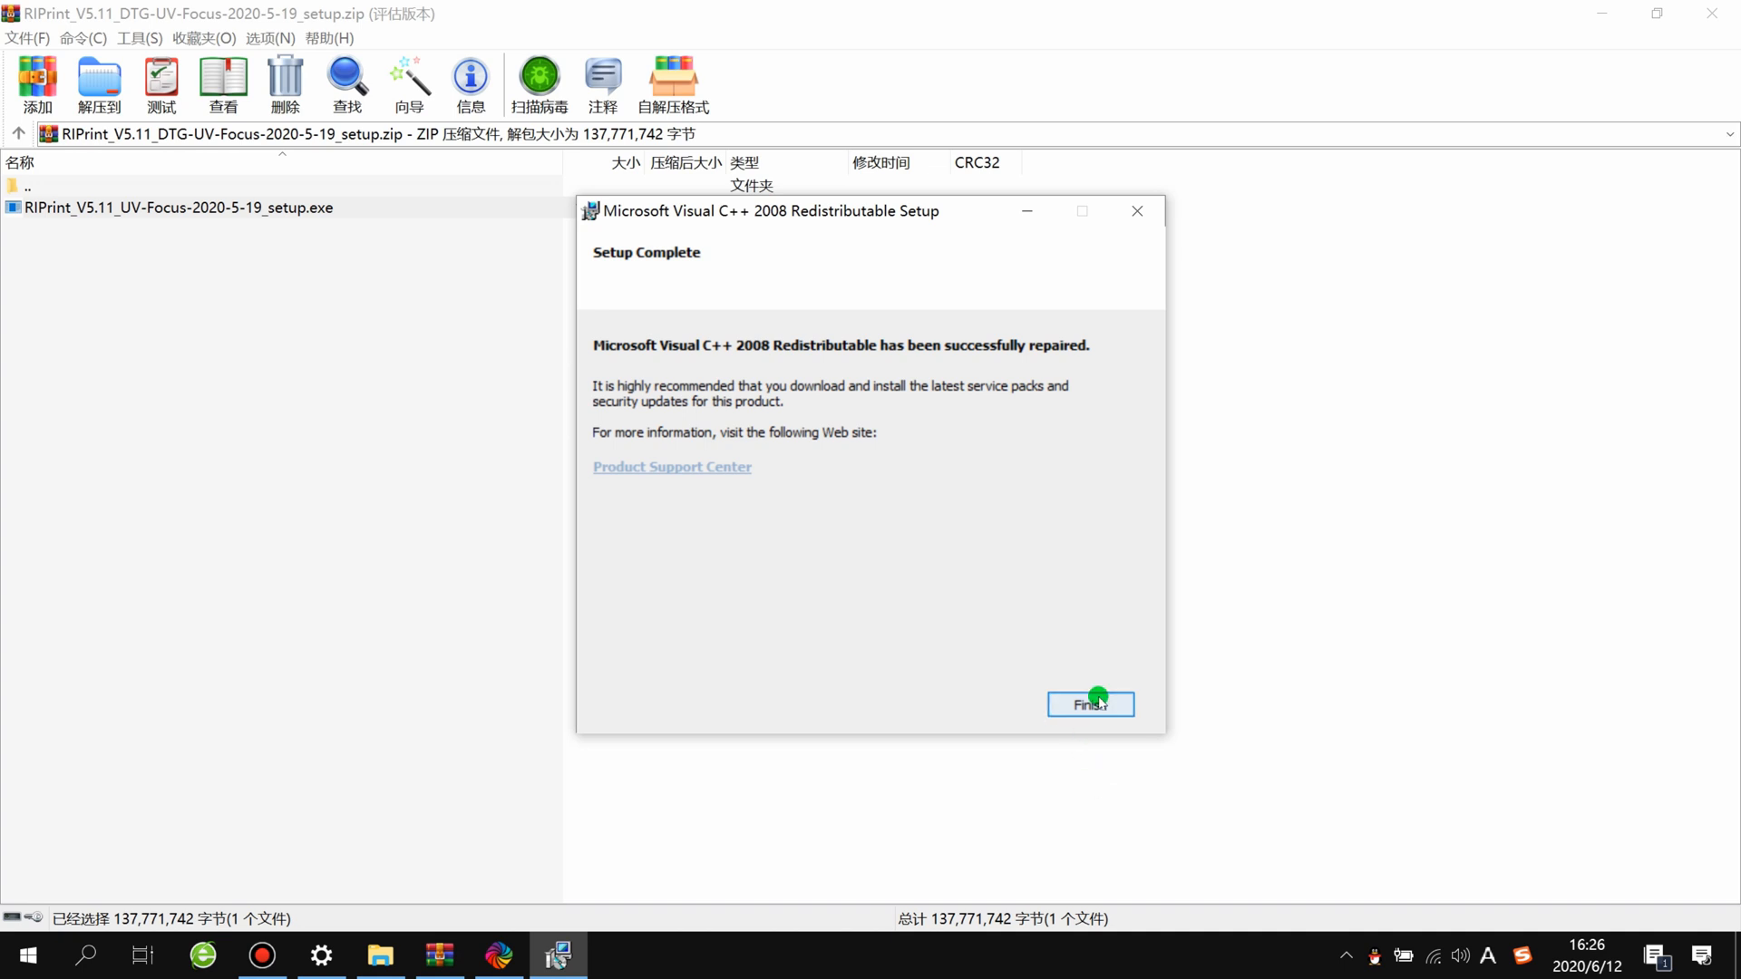
click(1099, 701)
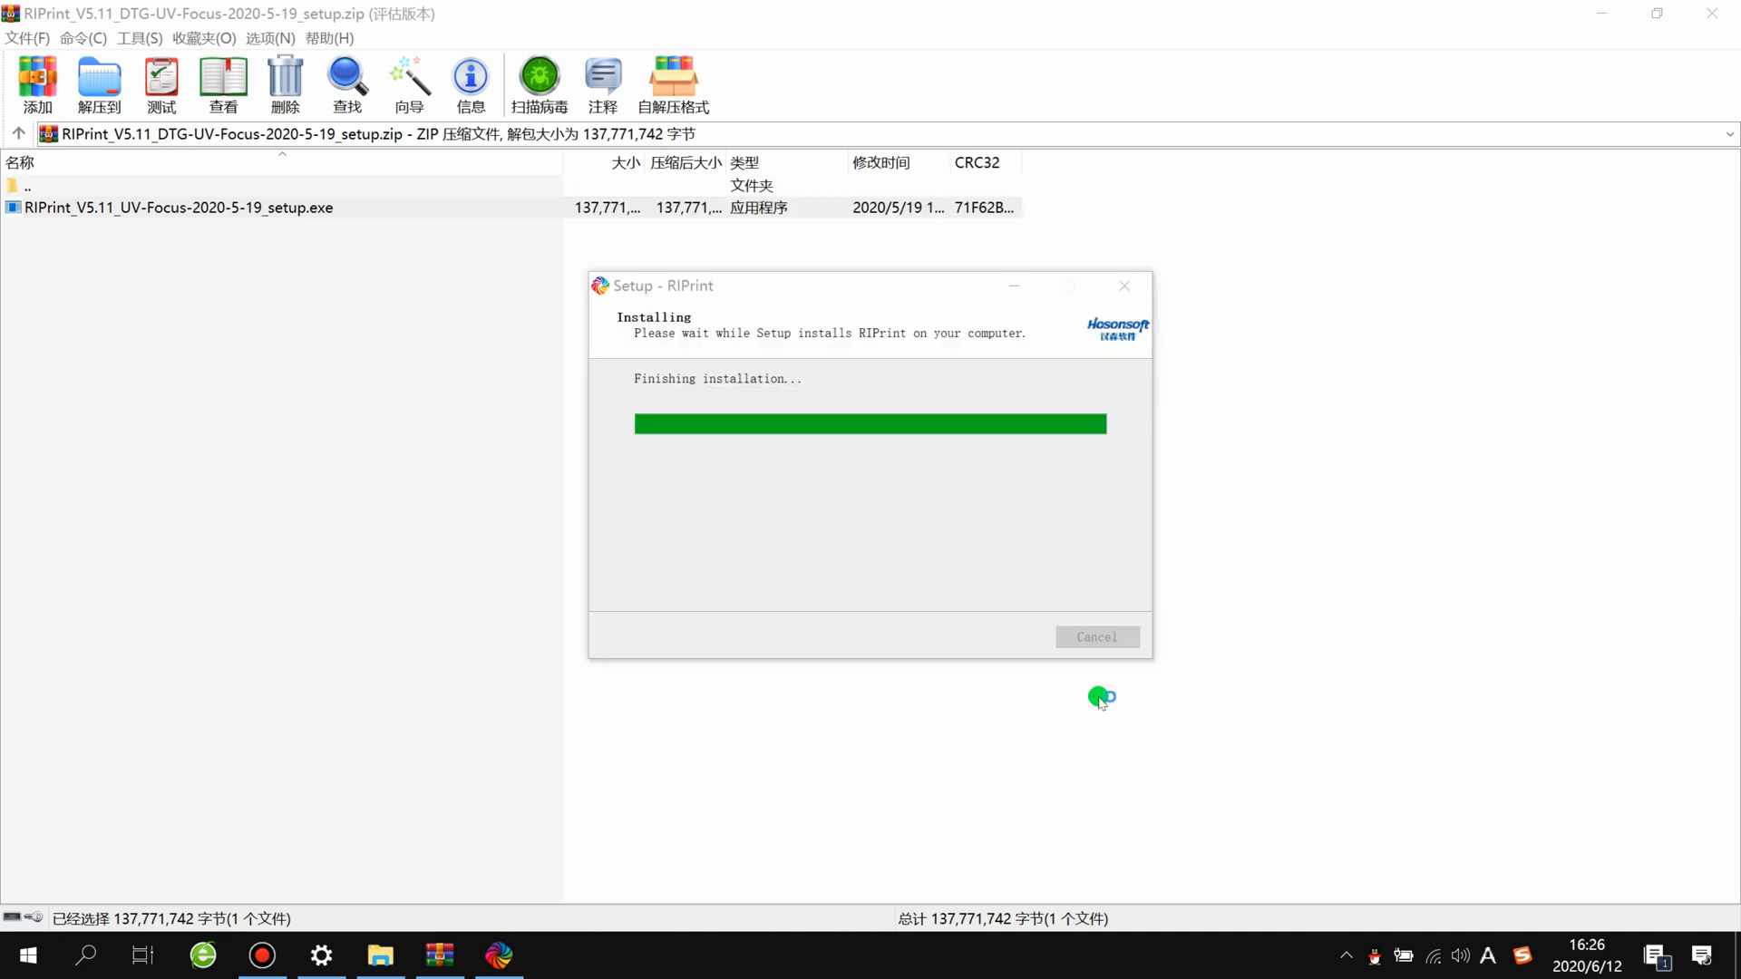
Step: Repair the Microsoft Visual C++ 2010 x86 Redistributable and finish the RIPrint setup wizard
click(968, 732)
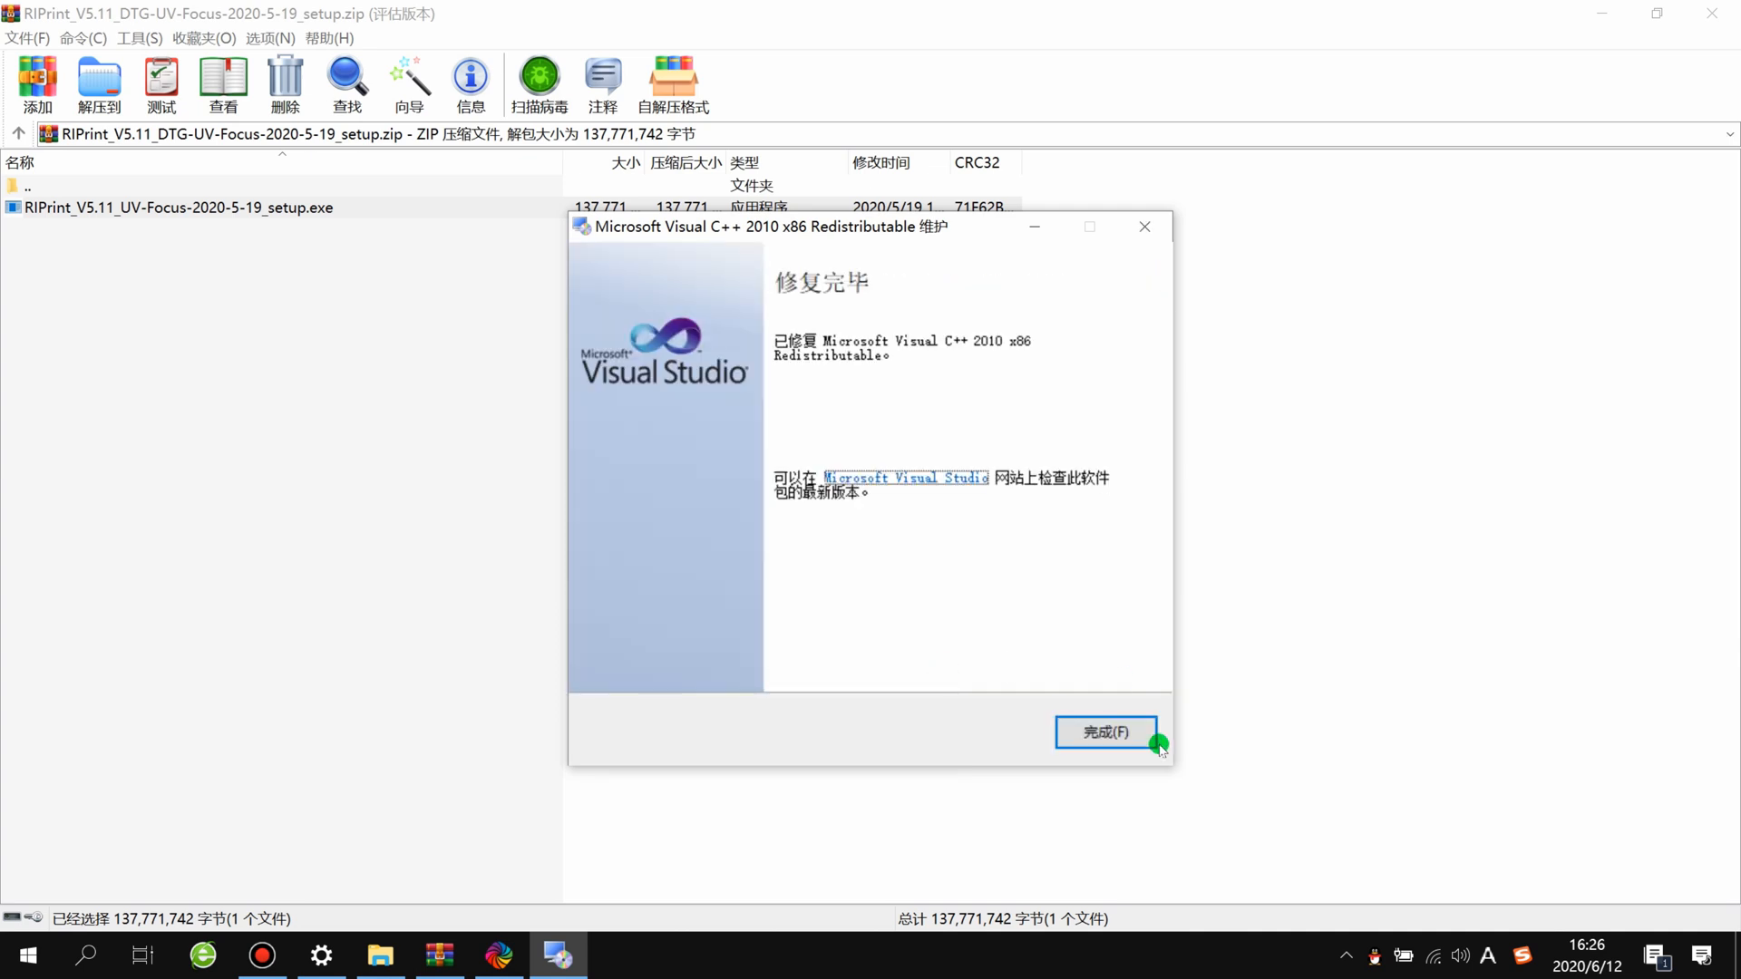
click(1129, 731)
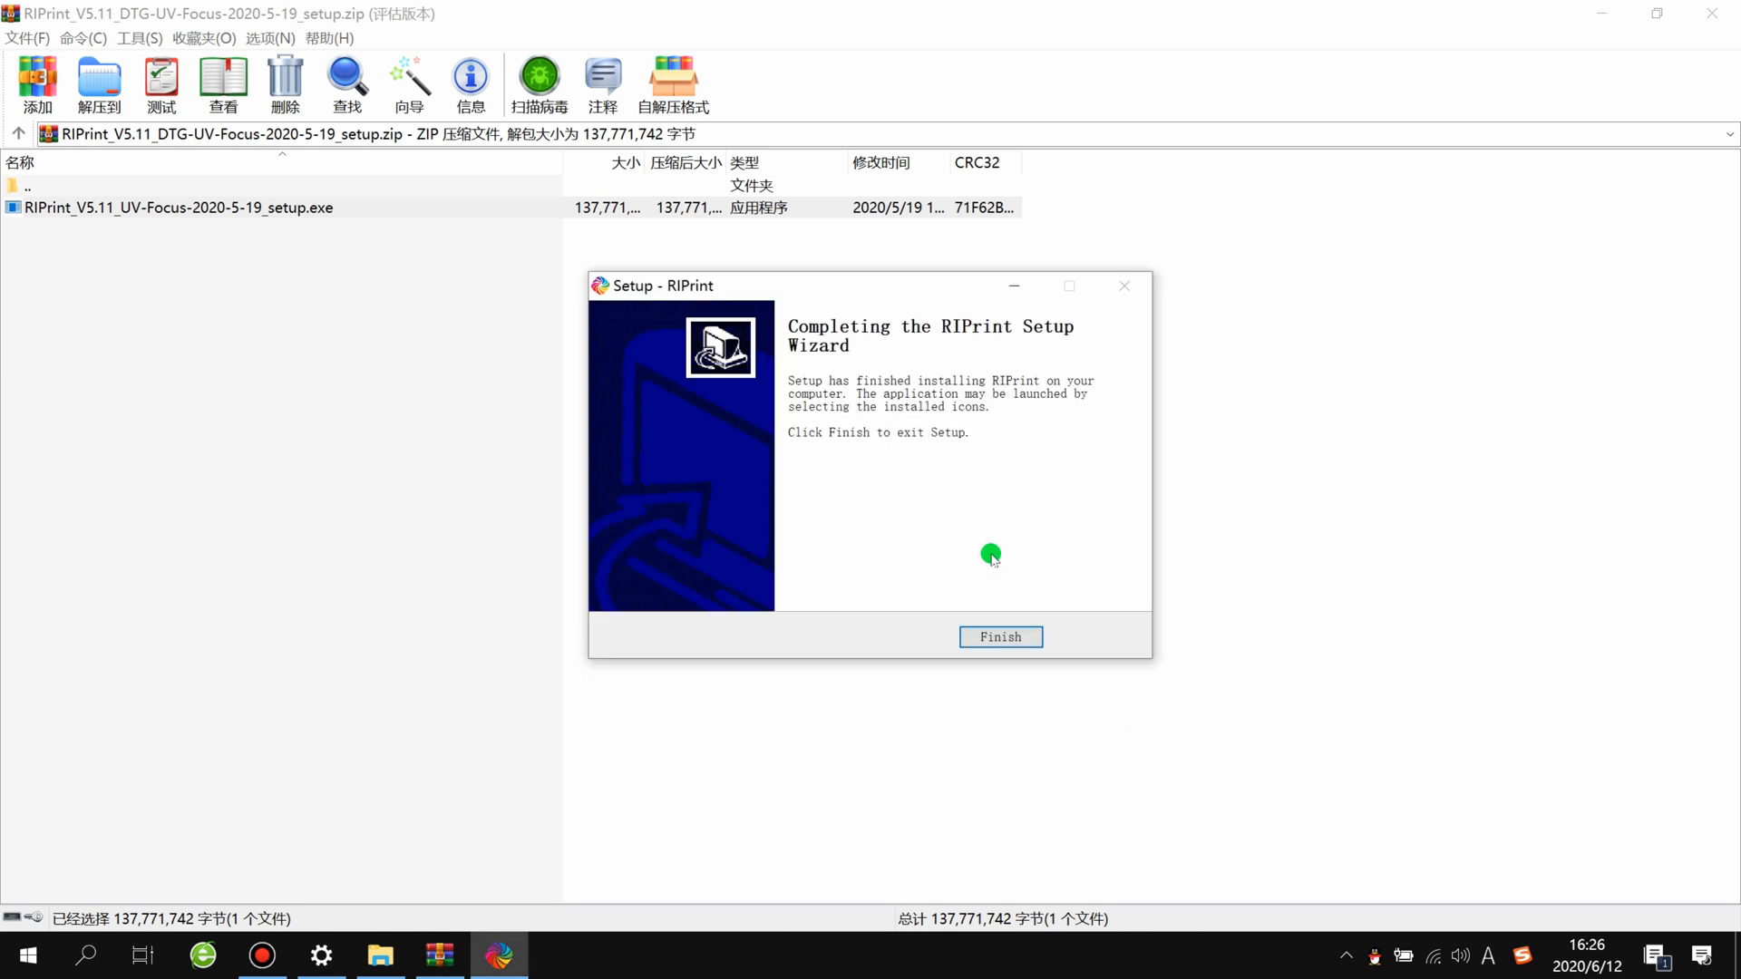
click(1008, 641)
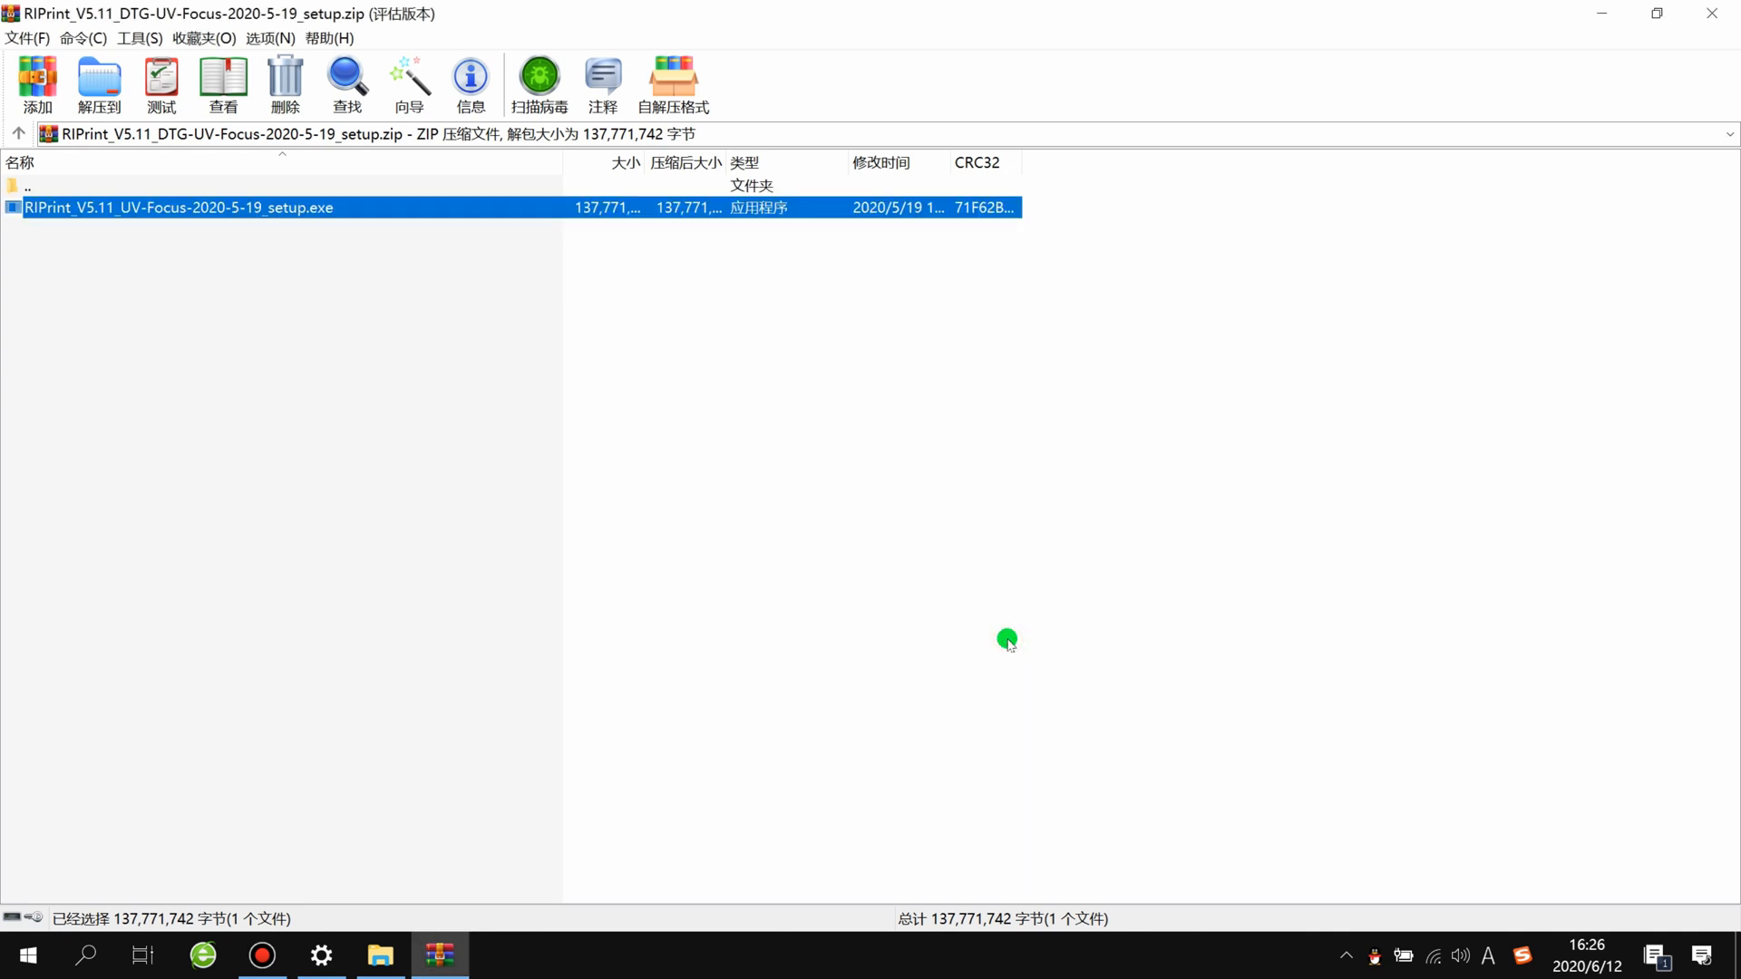
Step: Minimize the WinRAR and File Explorer windows and launch RIPrint from its desktop shortcut
click(1602, 13)
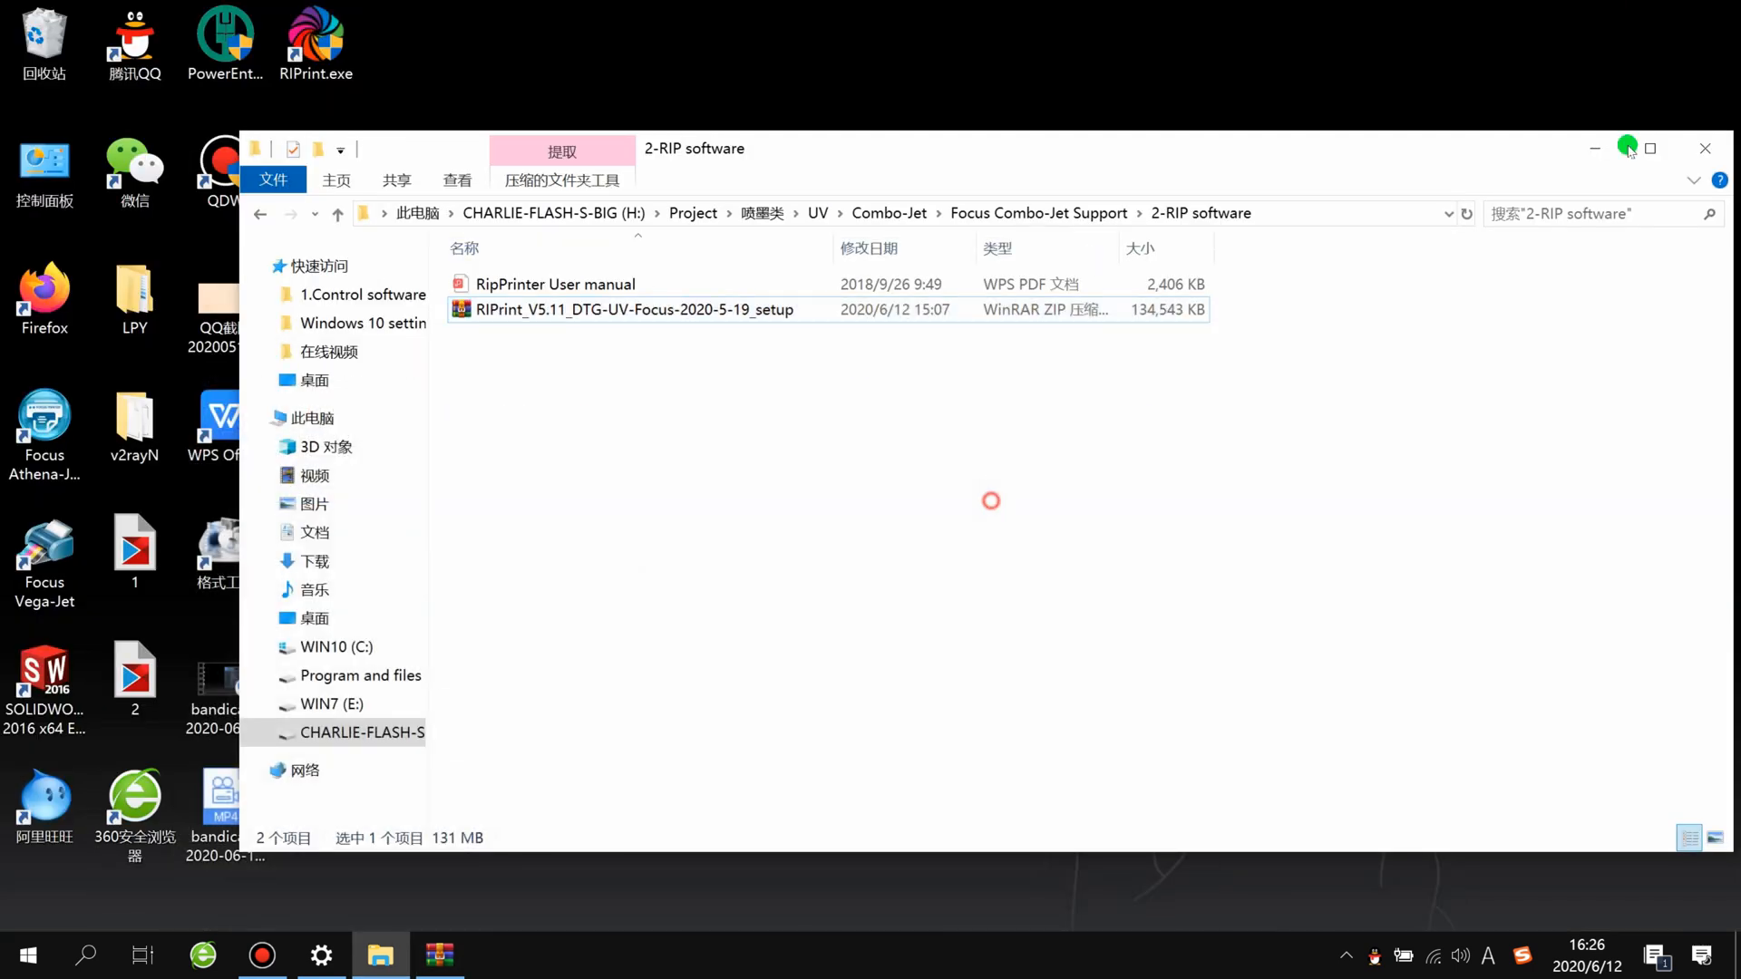
click(1595, 147)
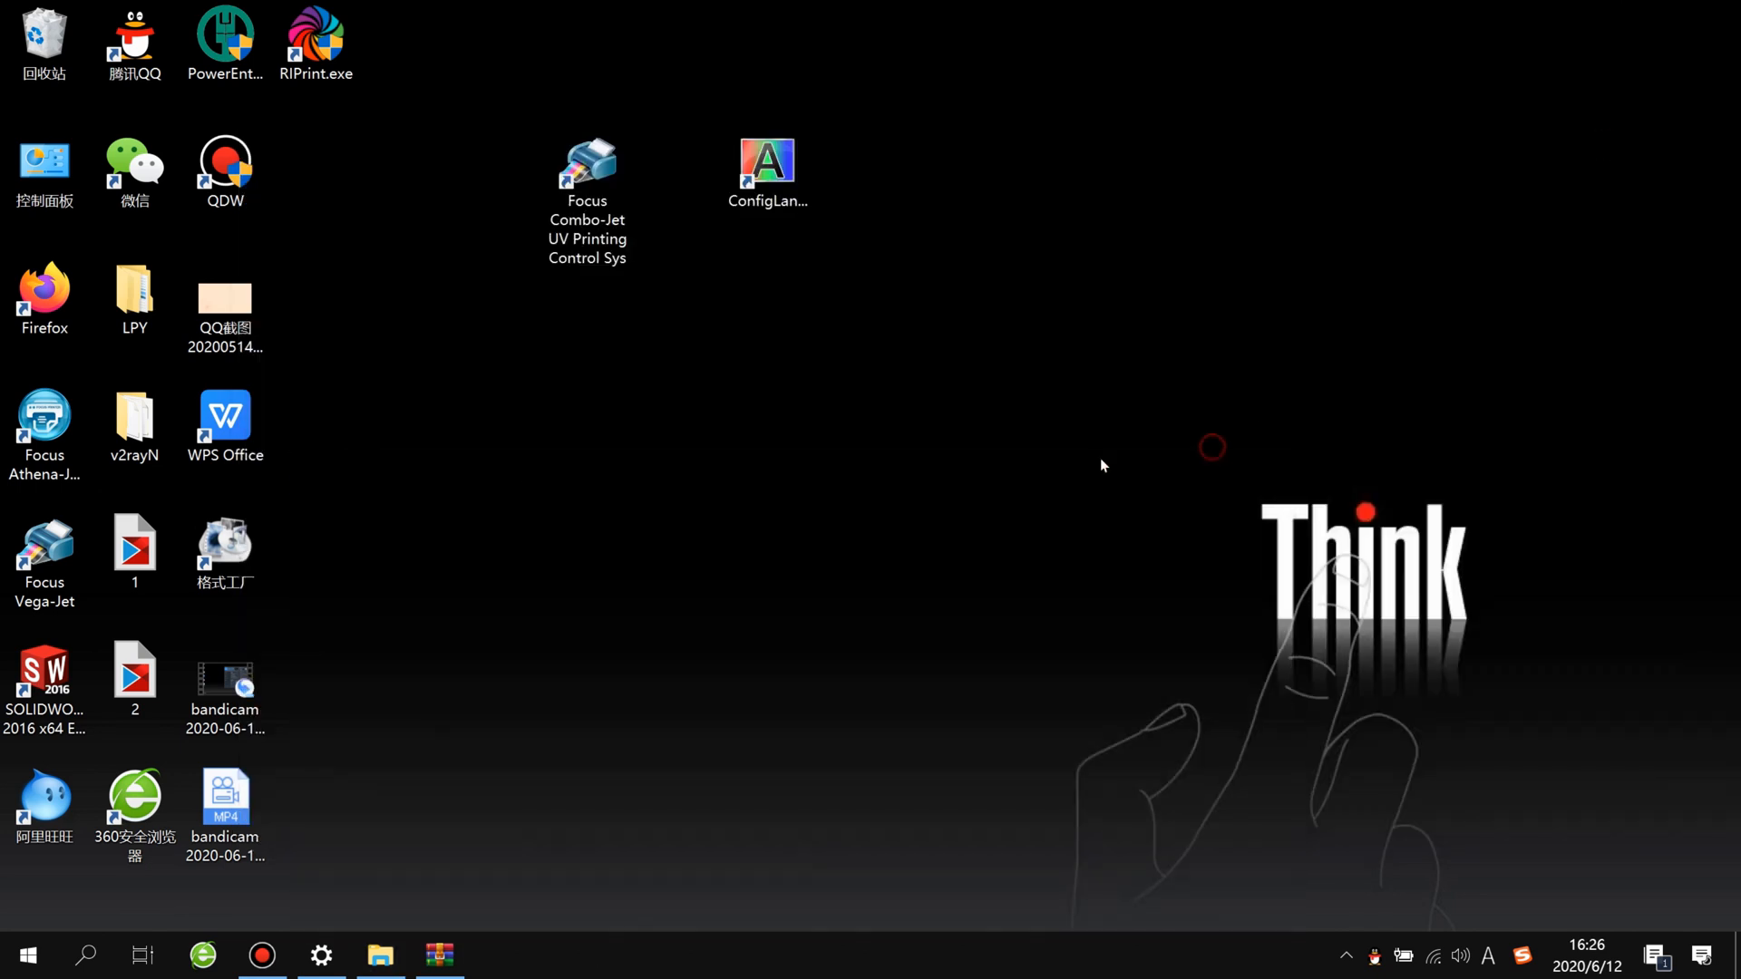
click(440, 965)
click(440, 965)
click(575, 647)
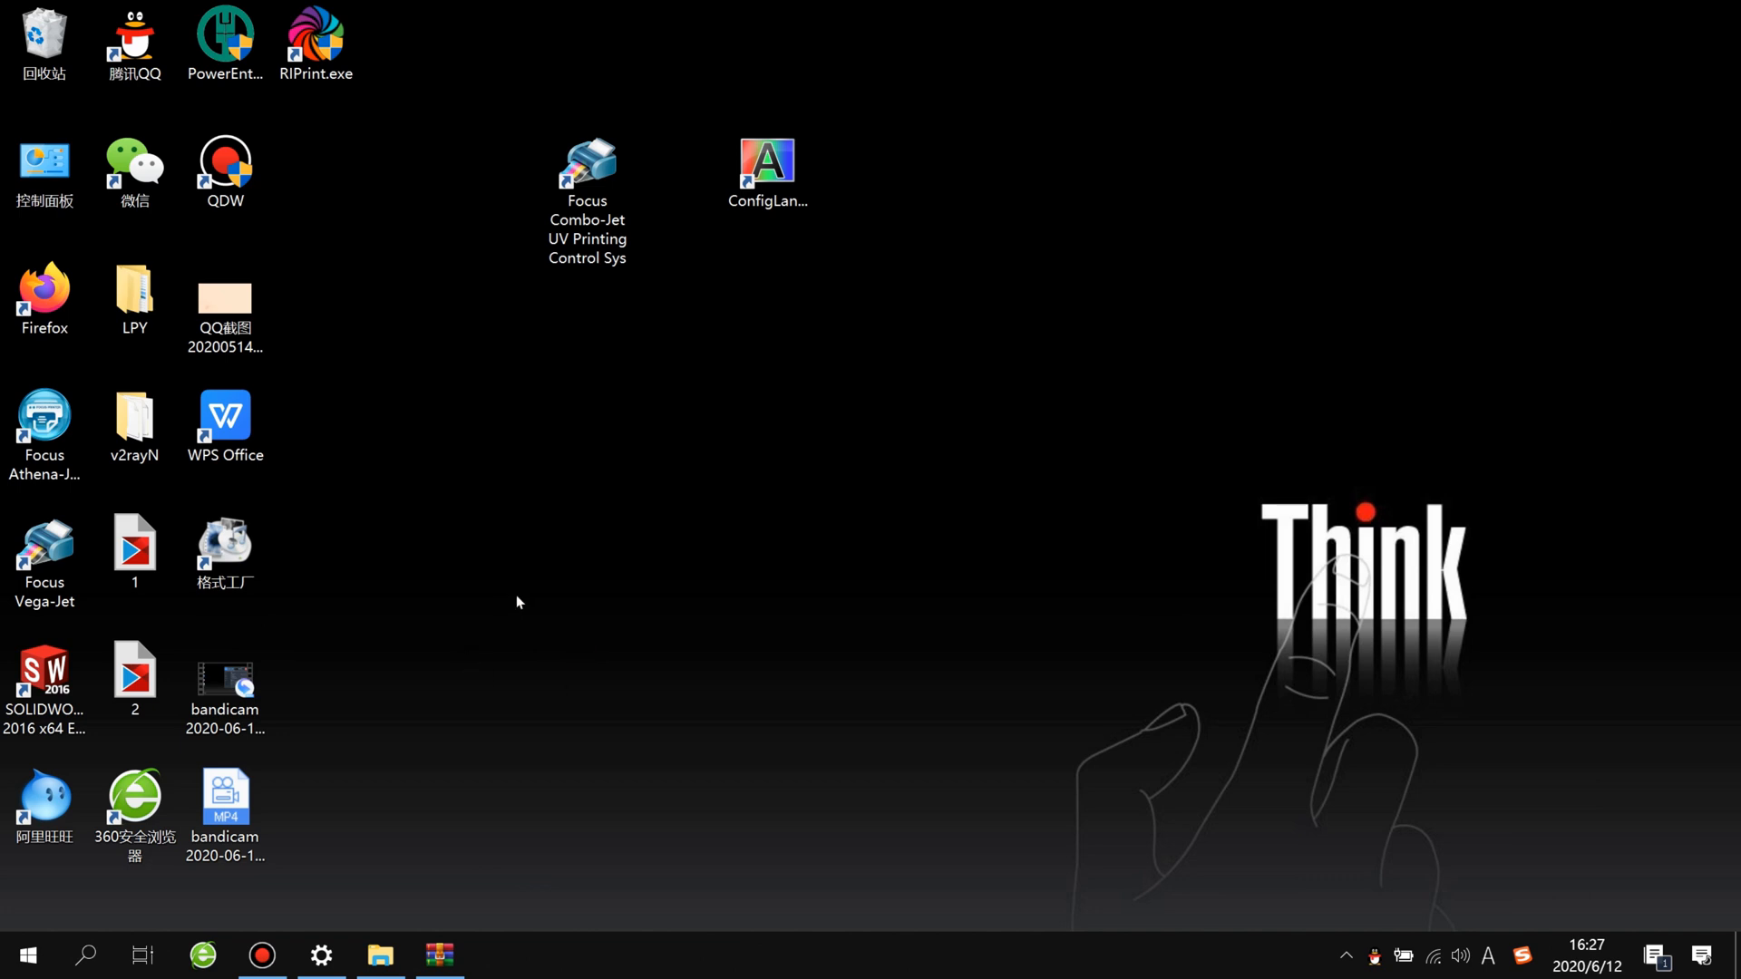
click(338, 59)
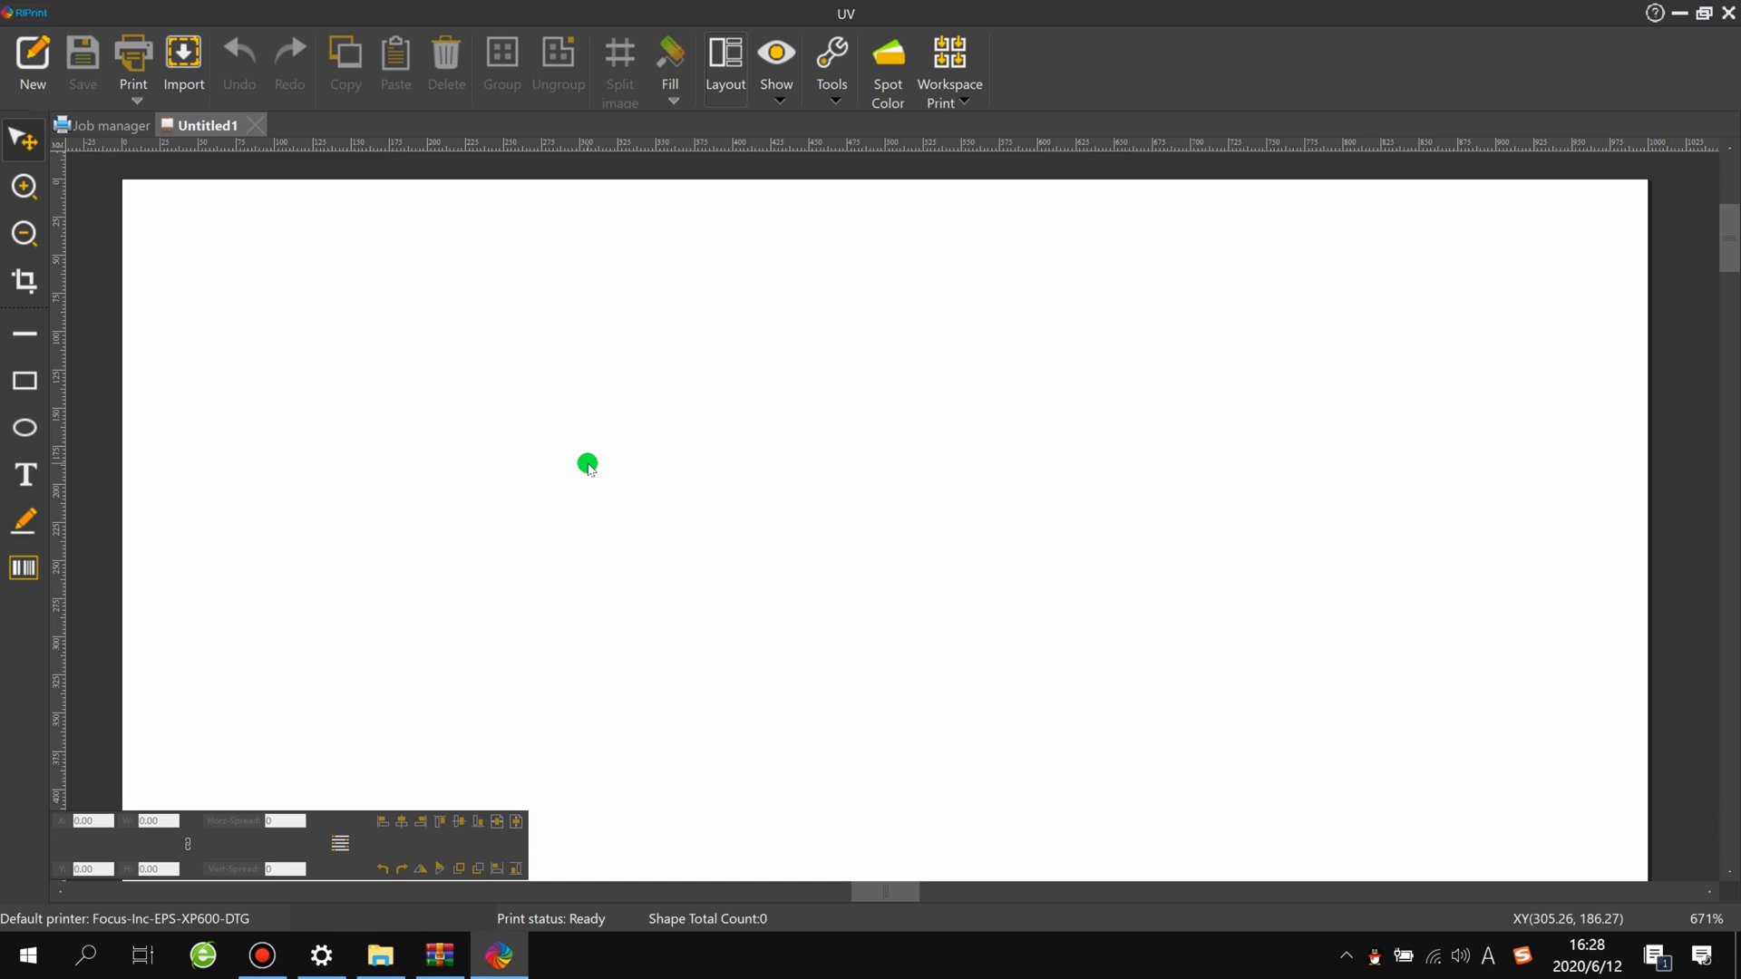
Step: Open RIPrint's printer settings and set EPS-XP600-UV under Focus-Inc as the default printer
click(32, 13)
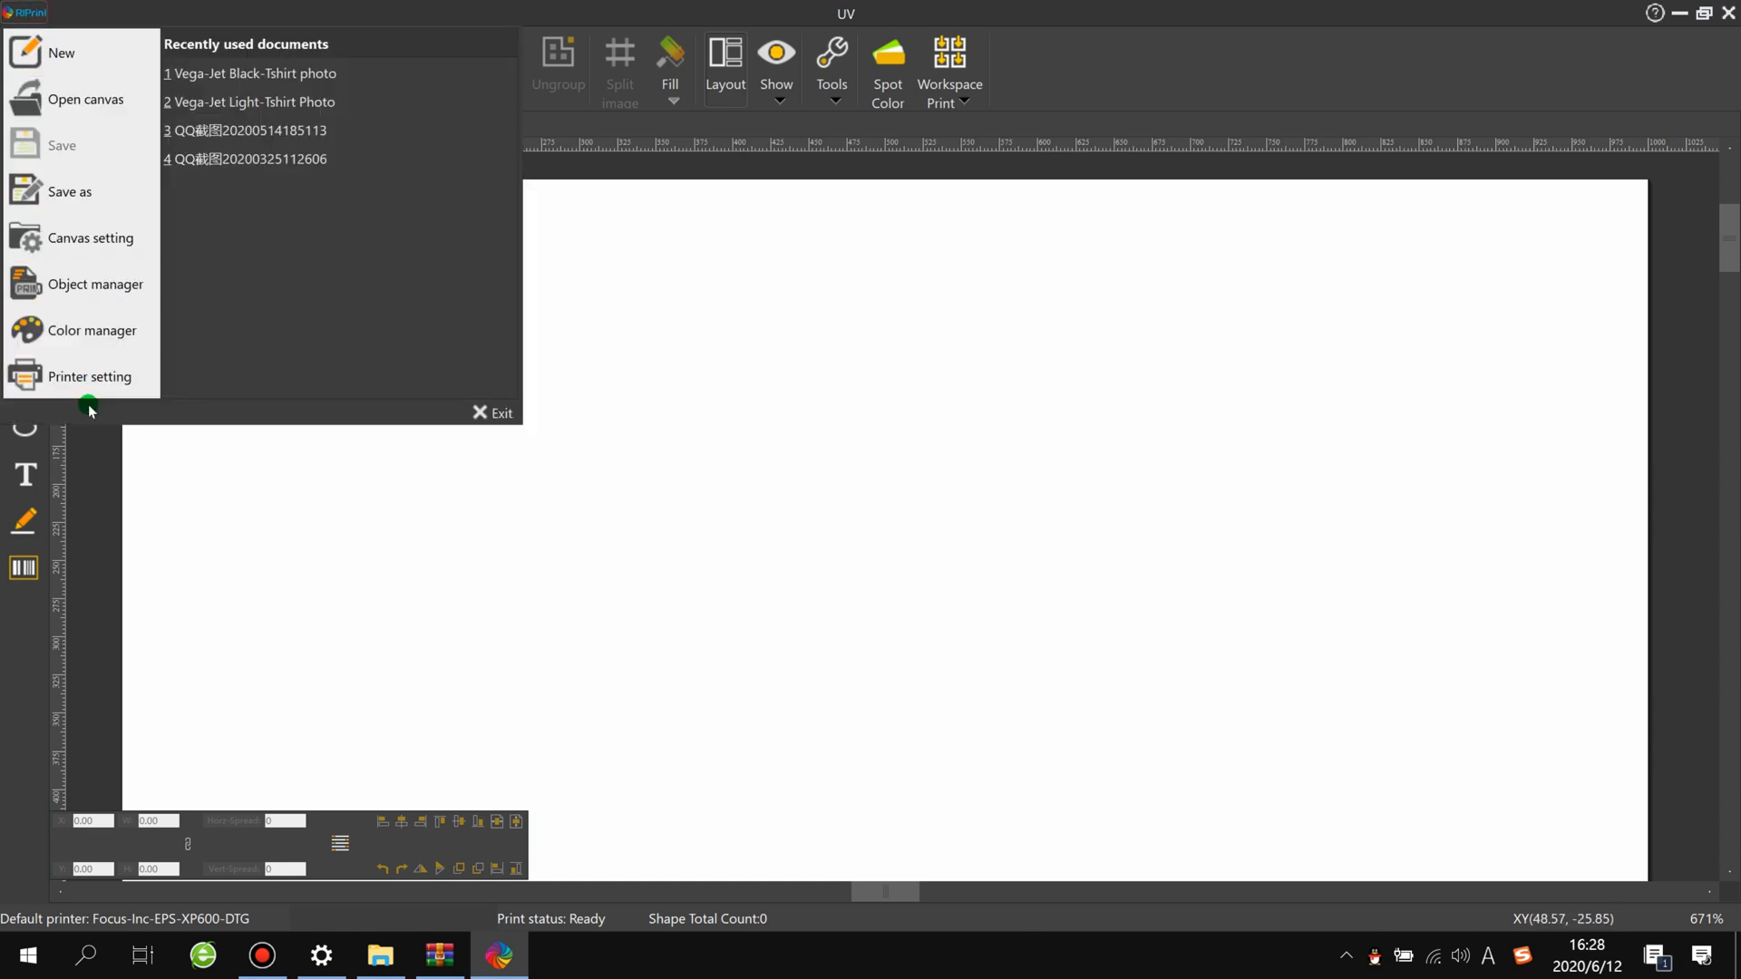
click(80, 375)
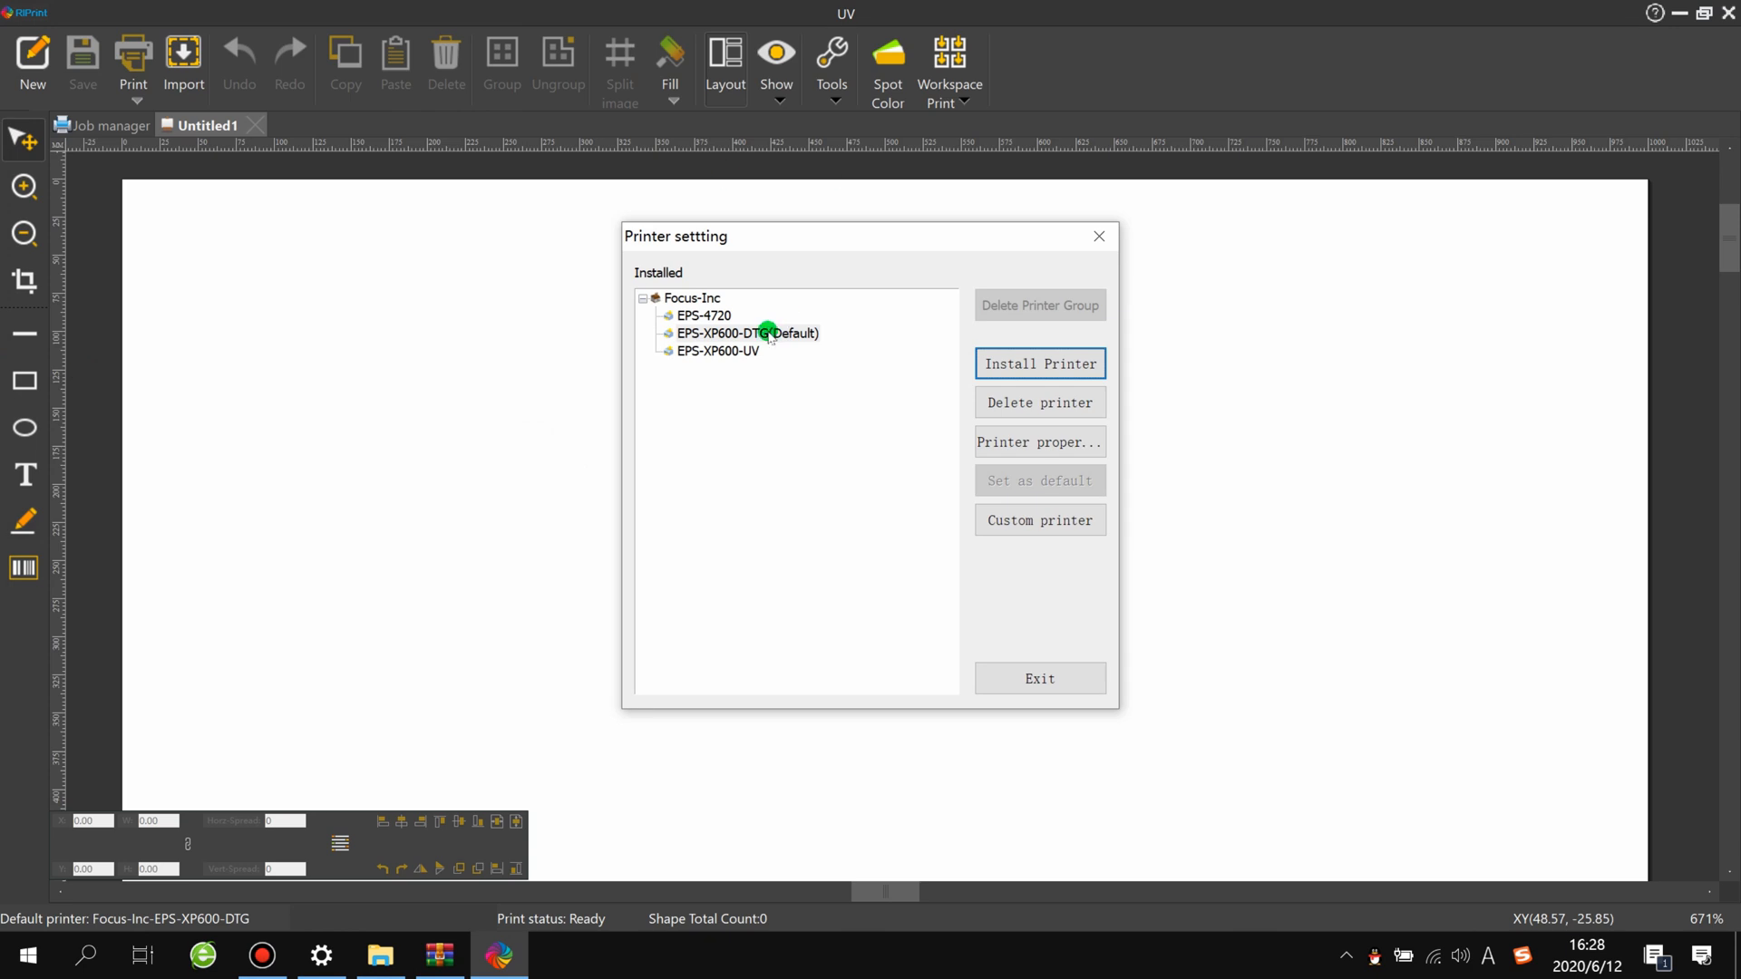
click(768, 336)
click(758, 354)
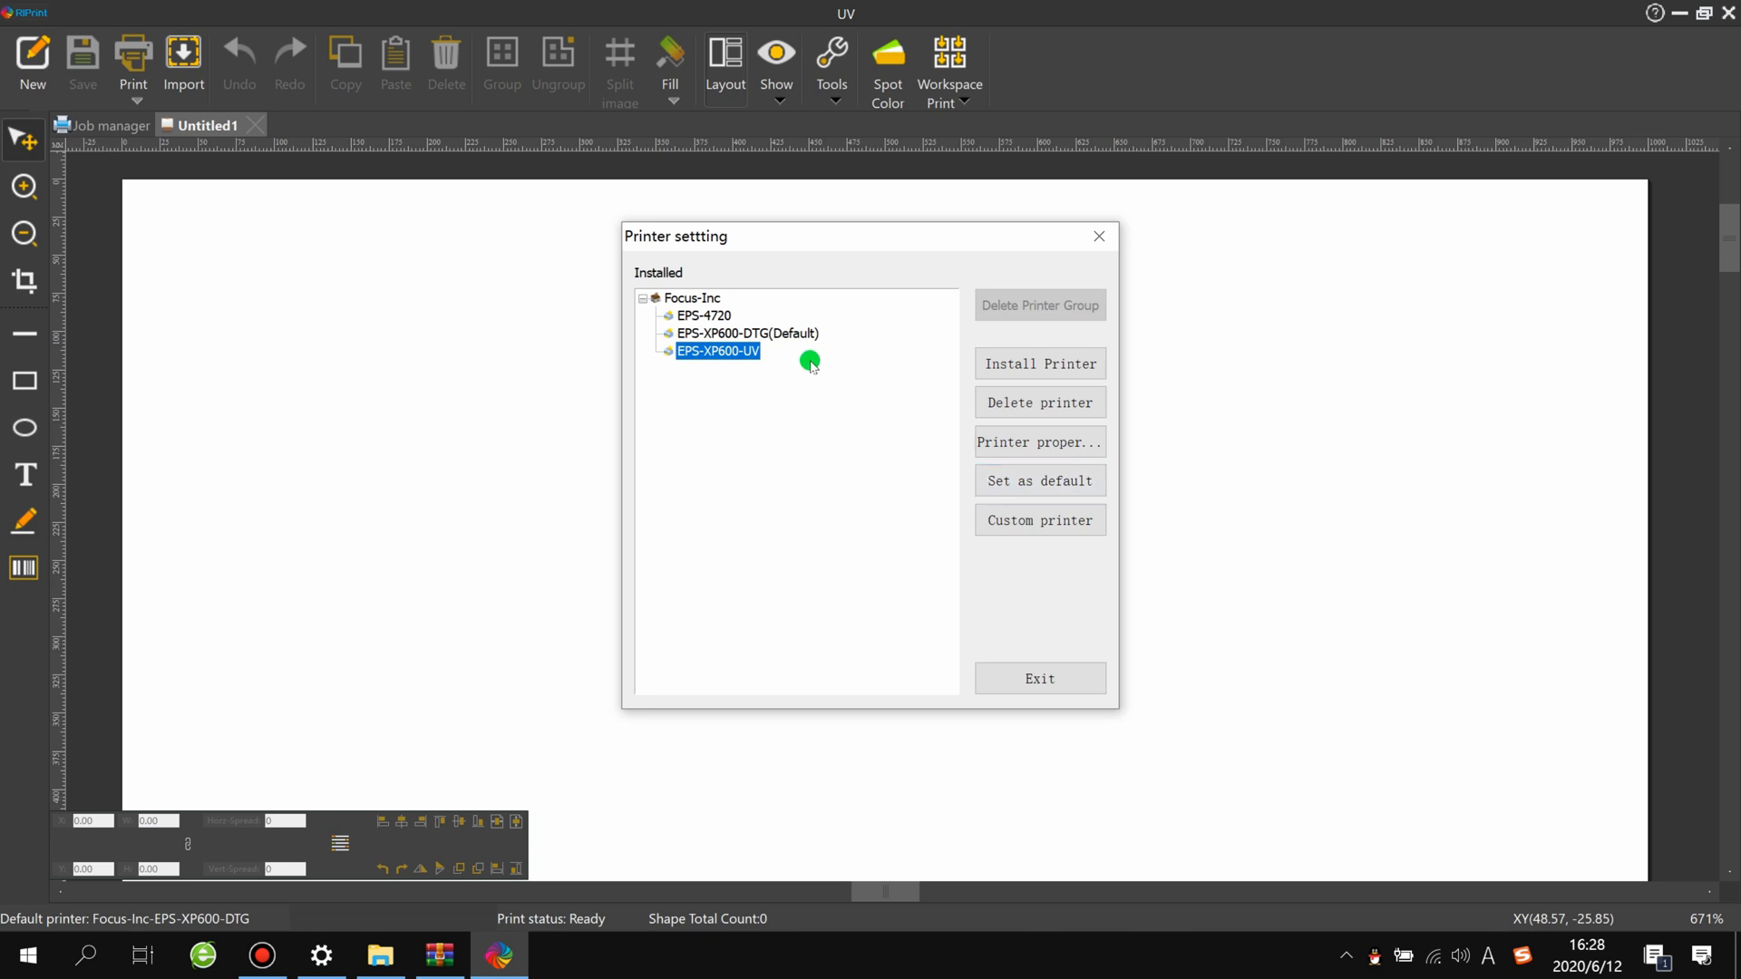
click(782, 334)
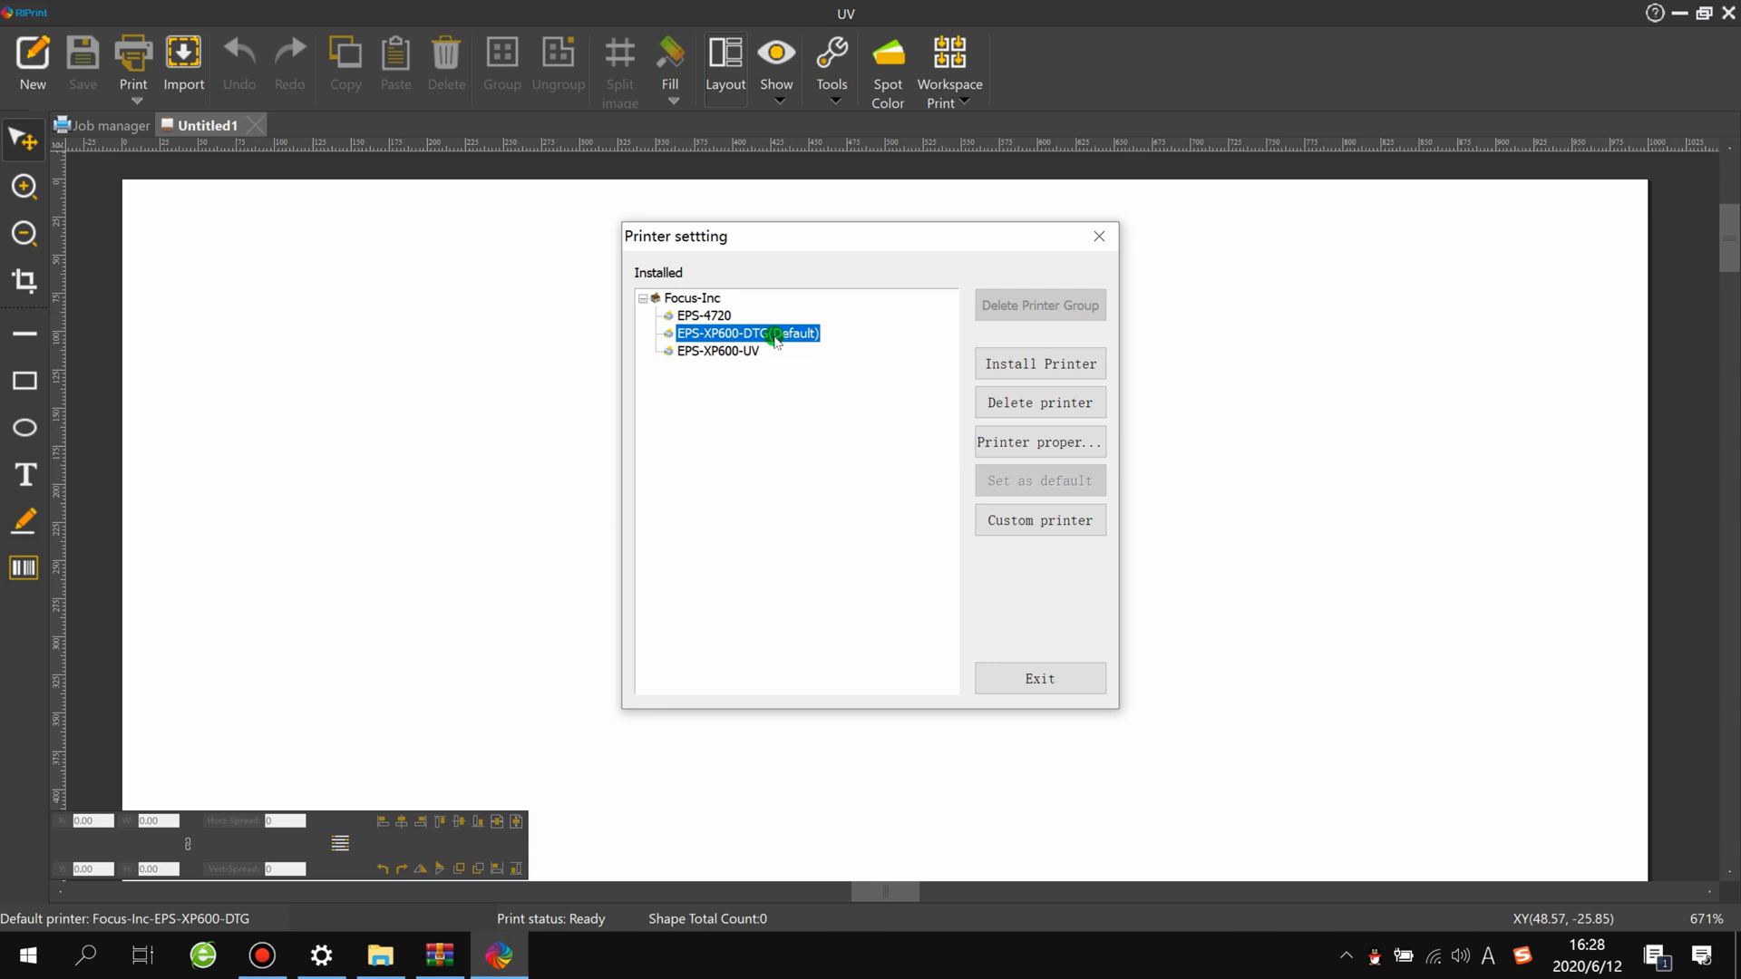
click(730, 352)
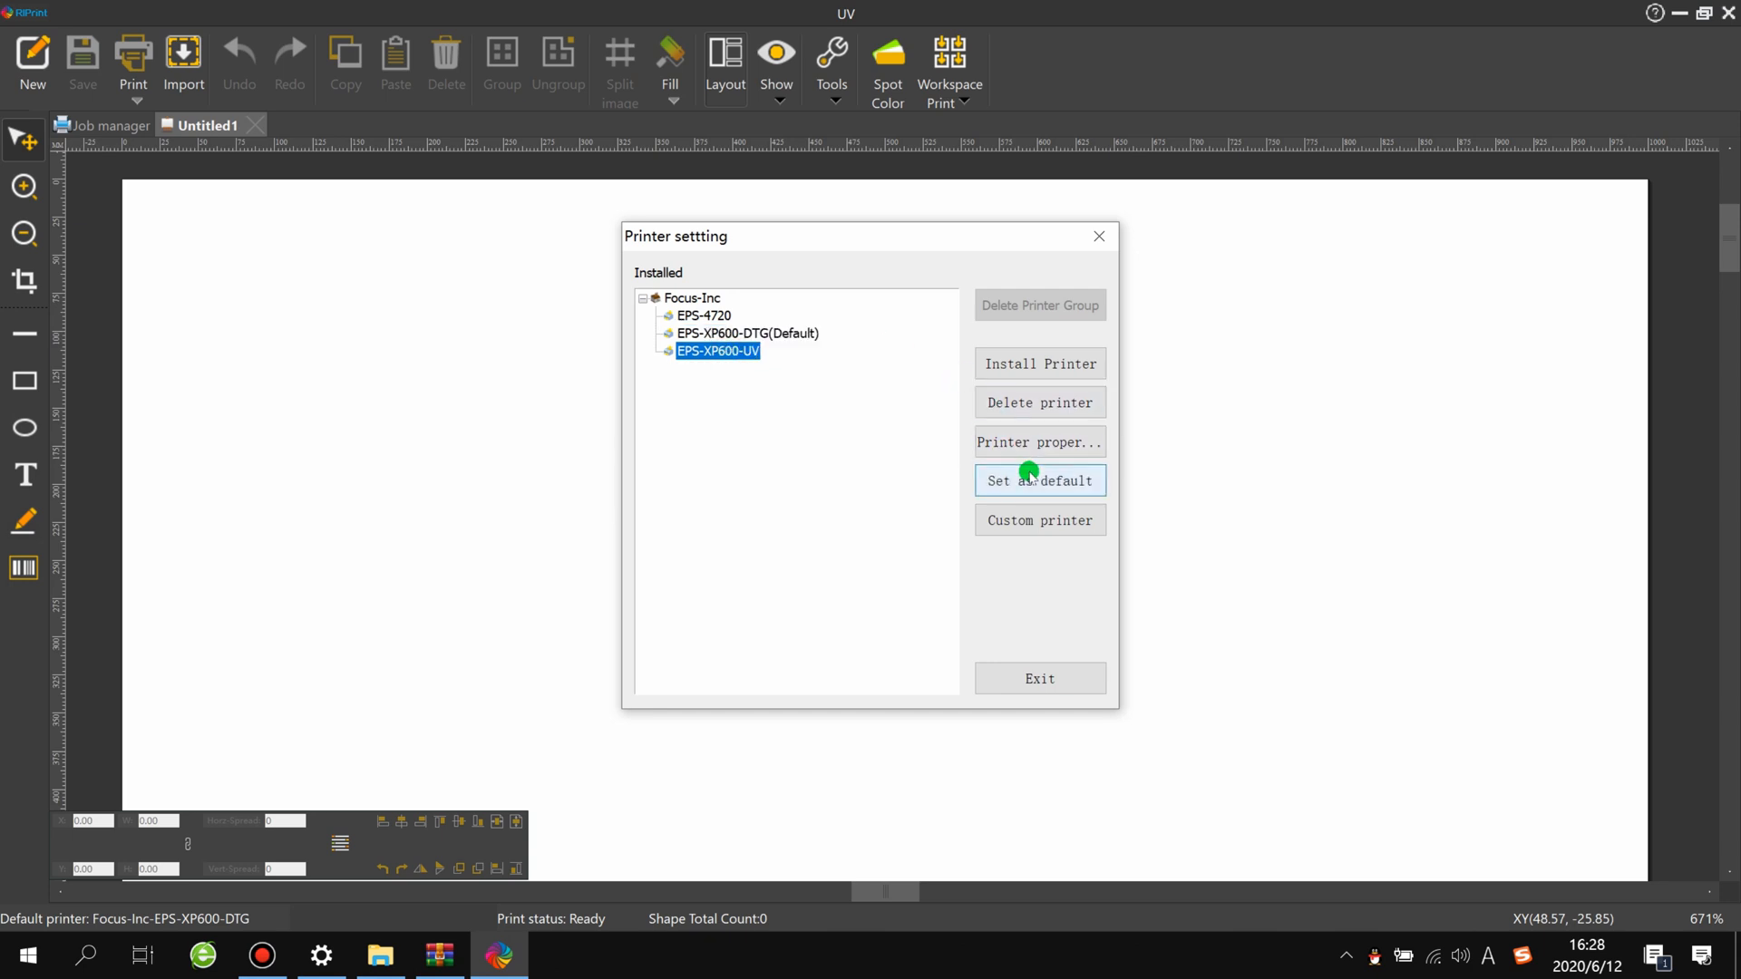
click(1038, 480)
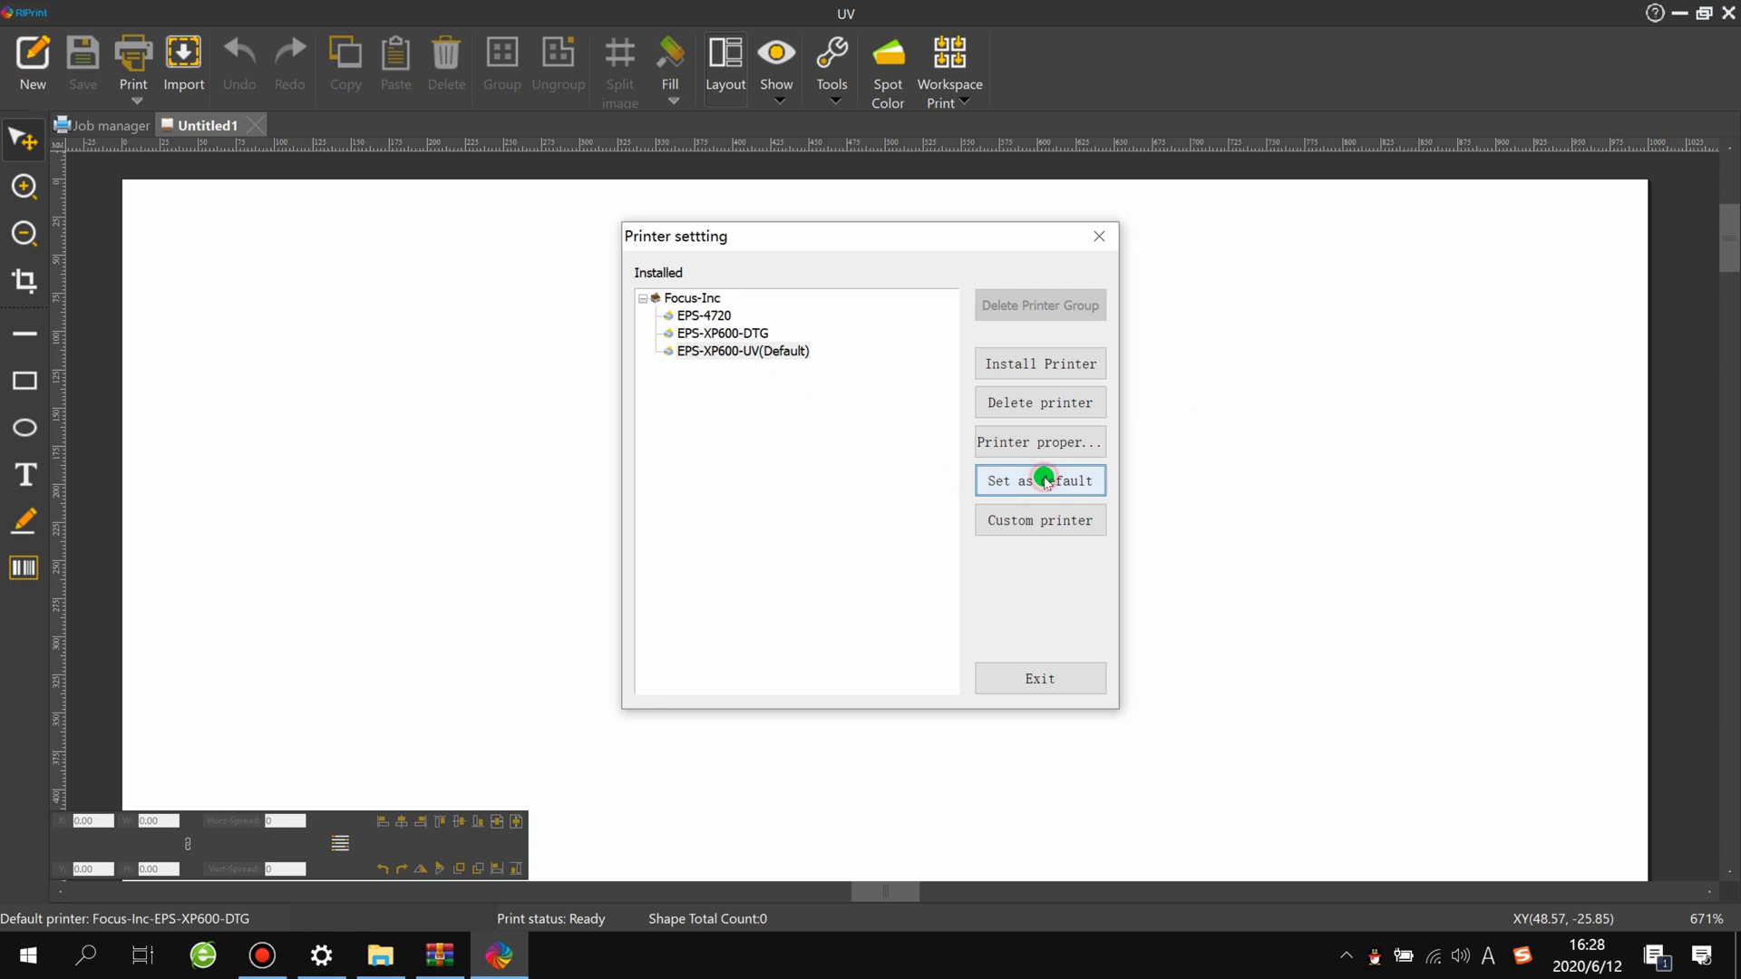
Step: Reapply EPS-XP600-UV as the default printer and exit the printer settings
click(754, 350)
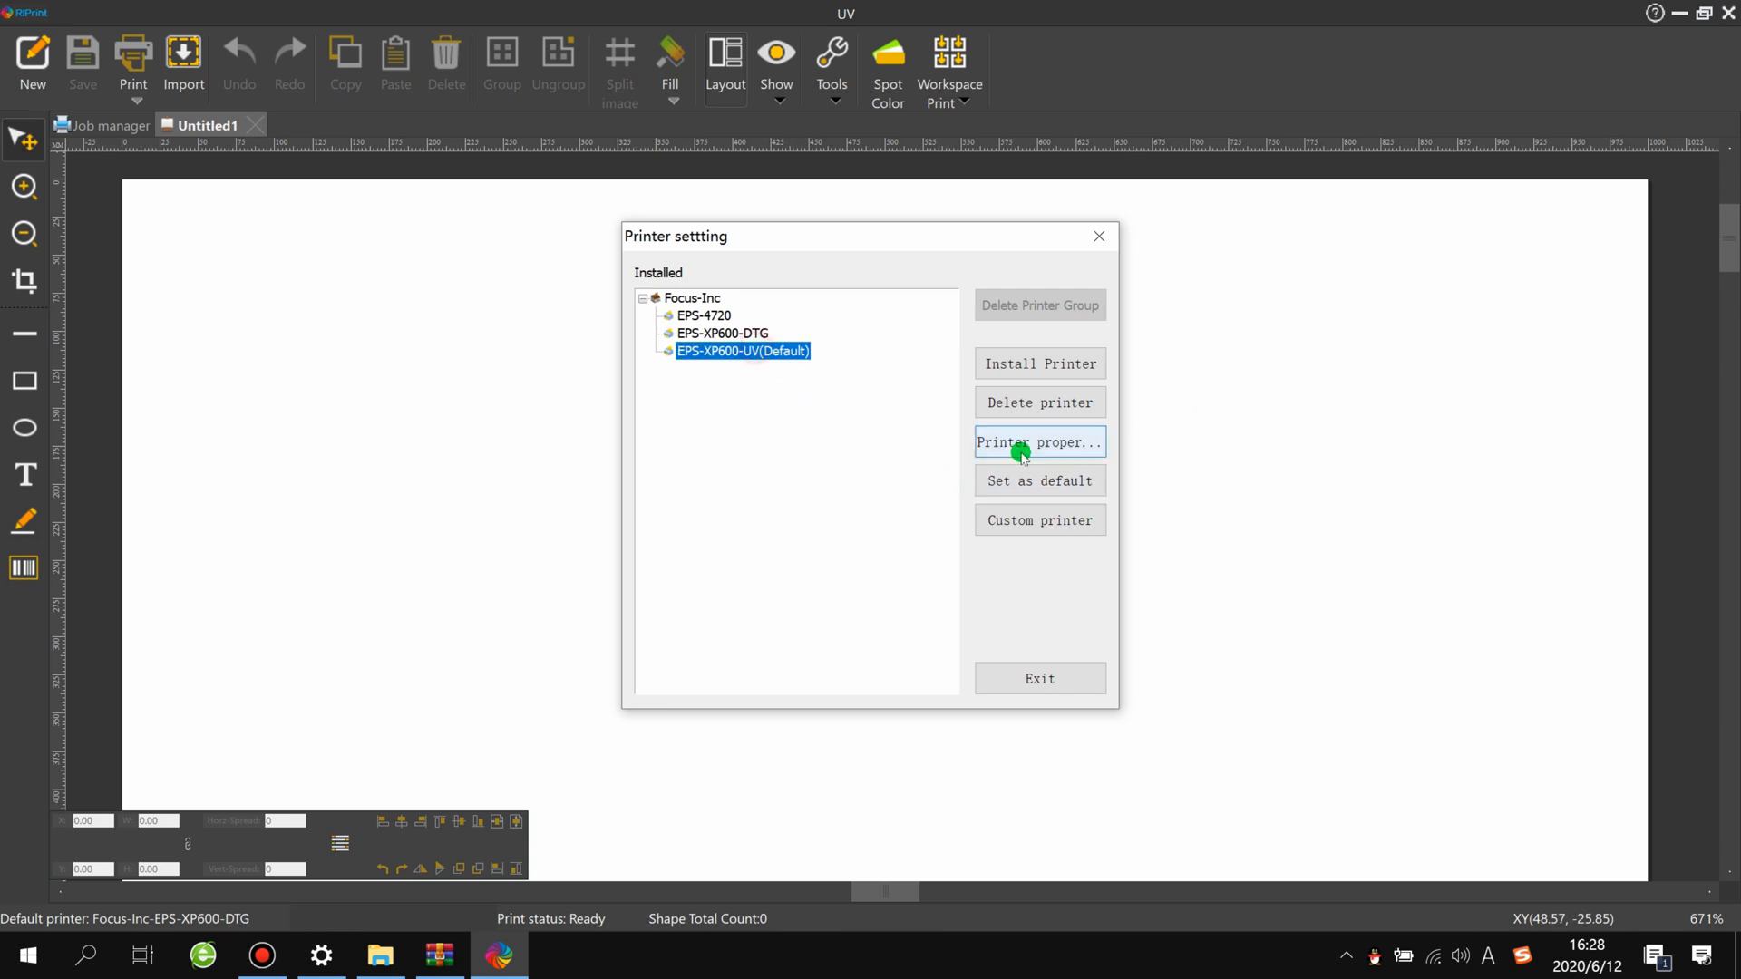
click(1014, 481)
click(779, 353)
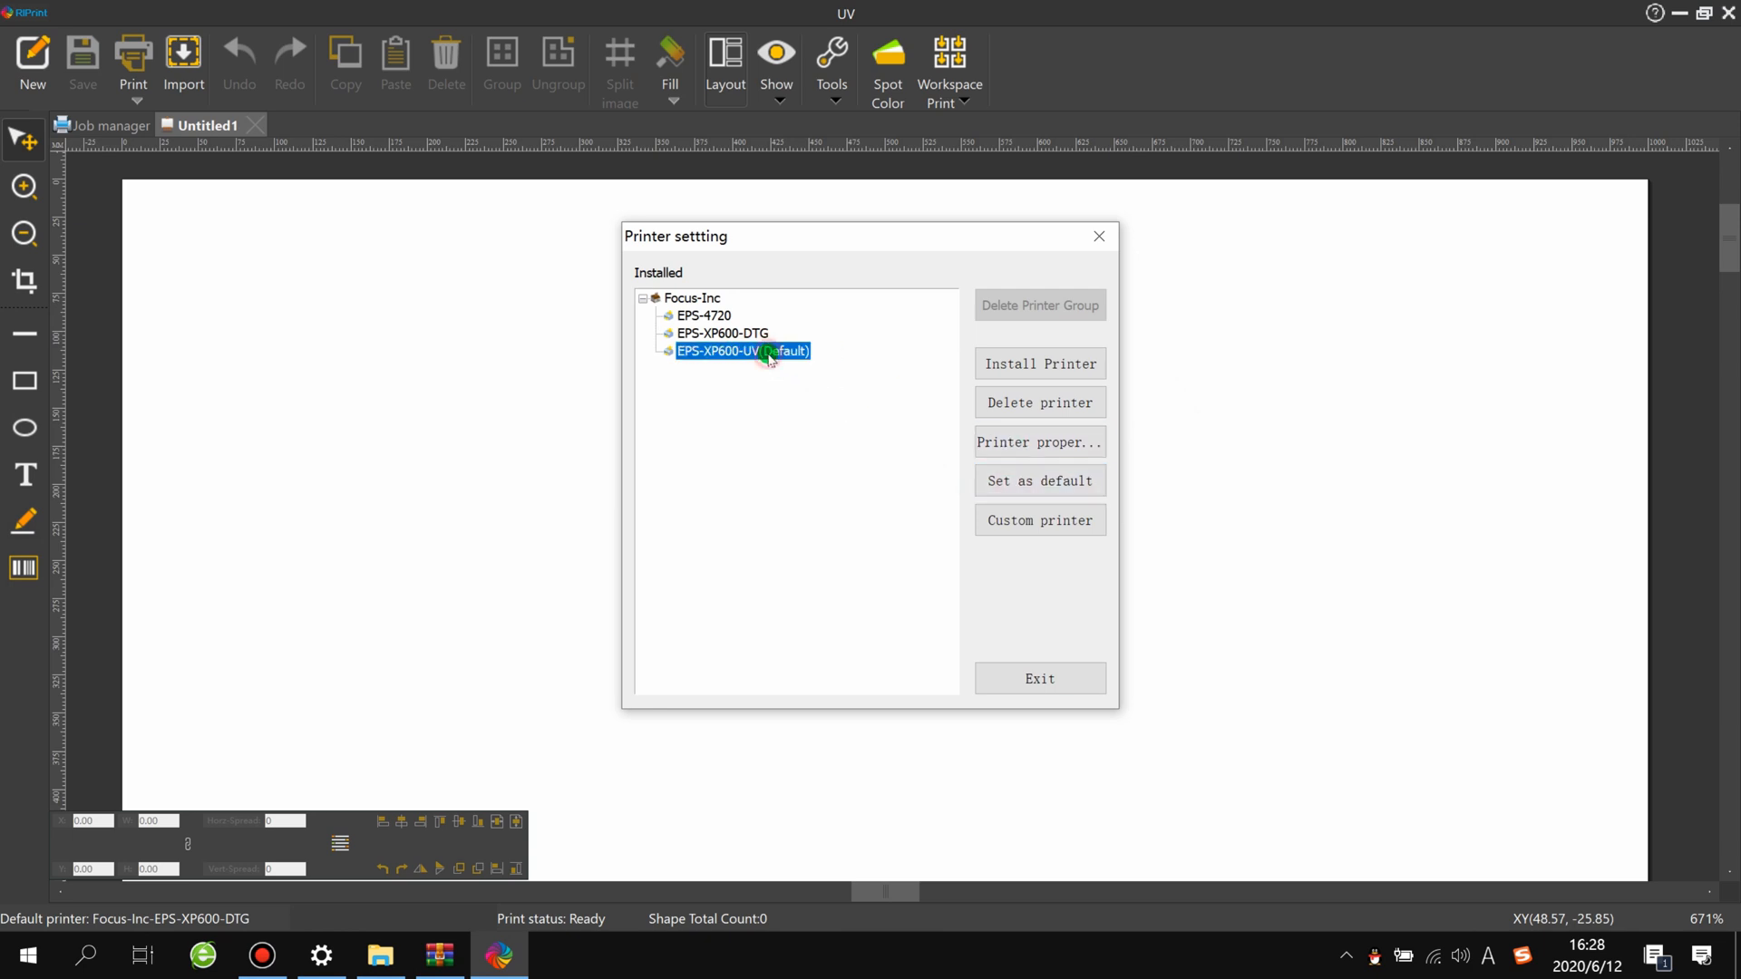
click(1020, 482)
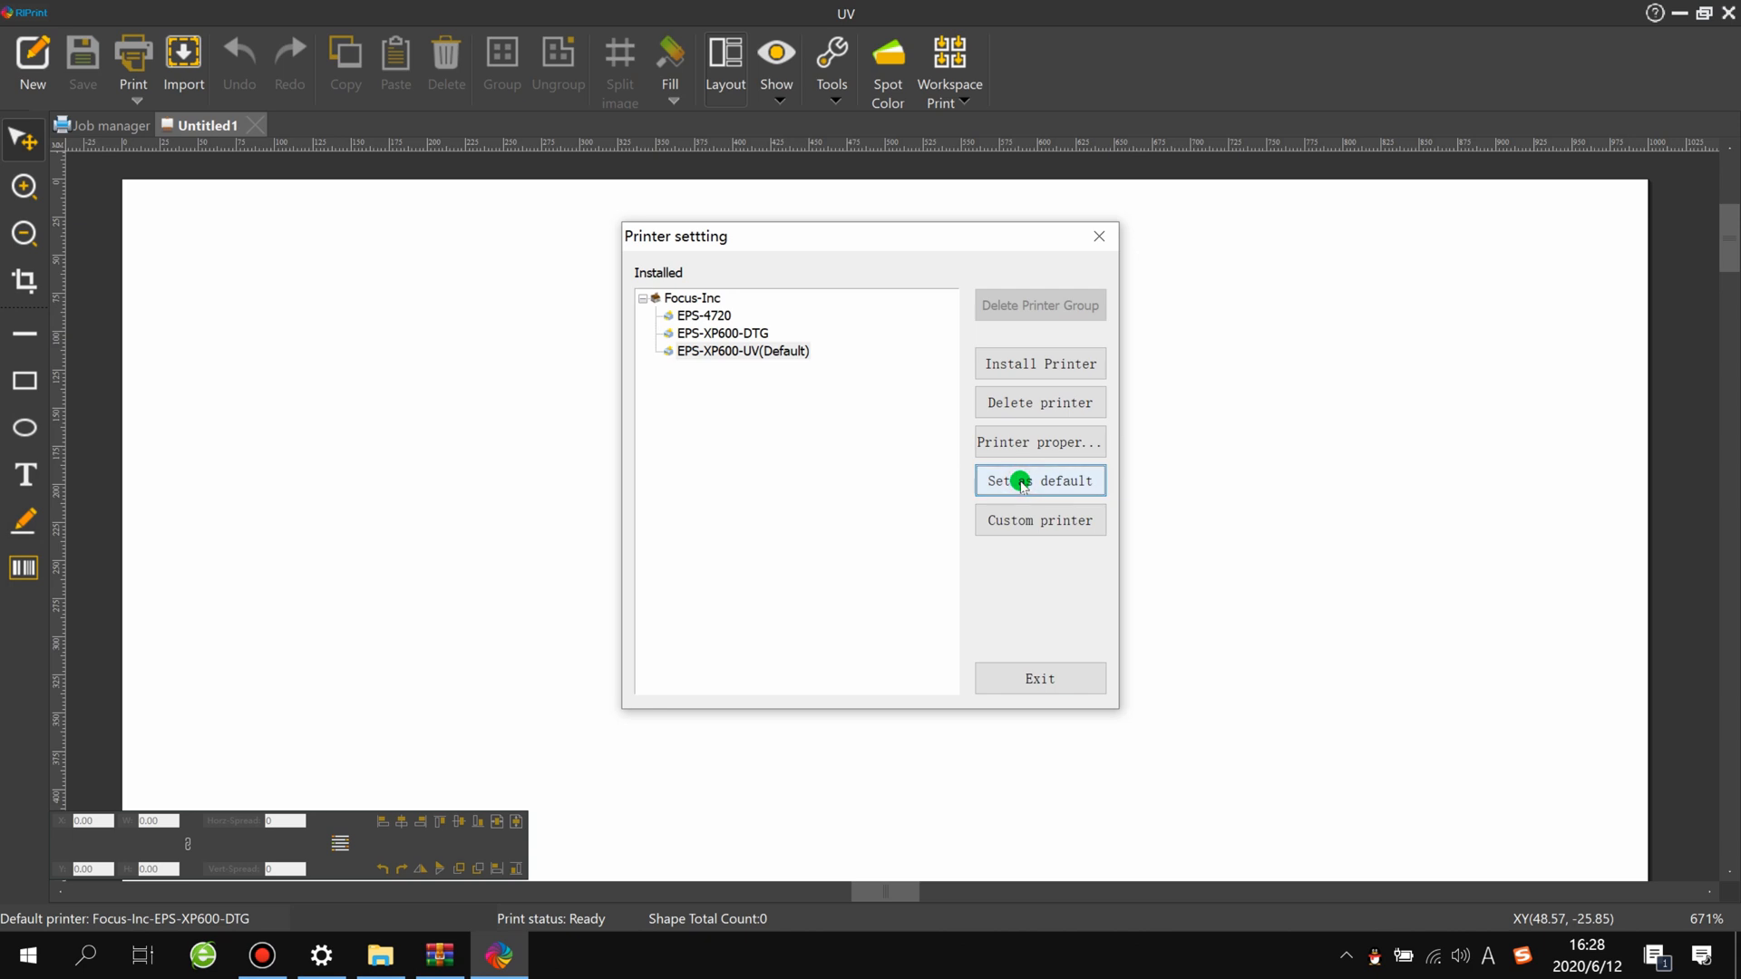
click(736, 351)
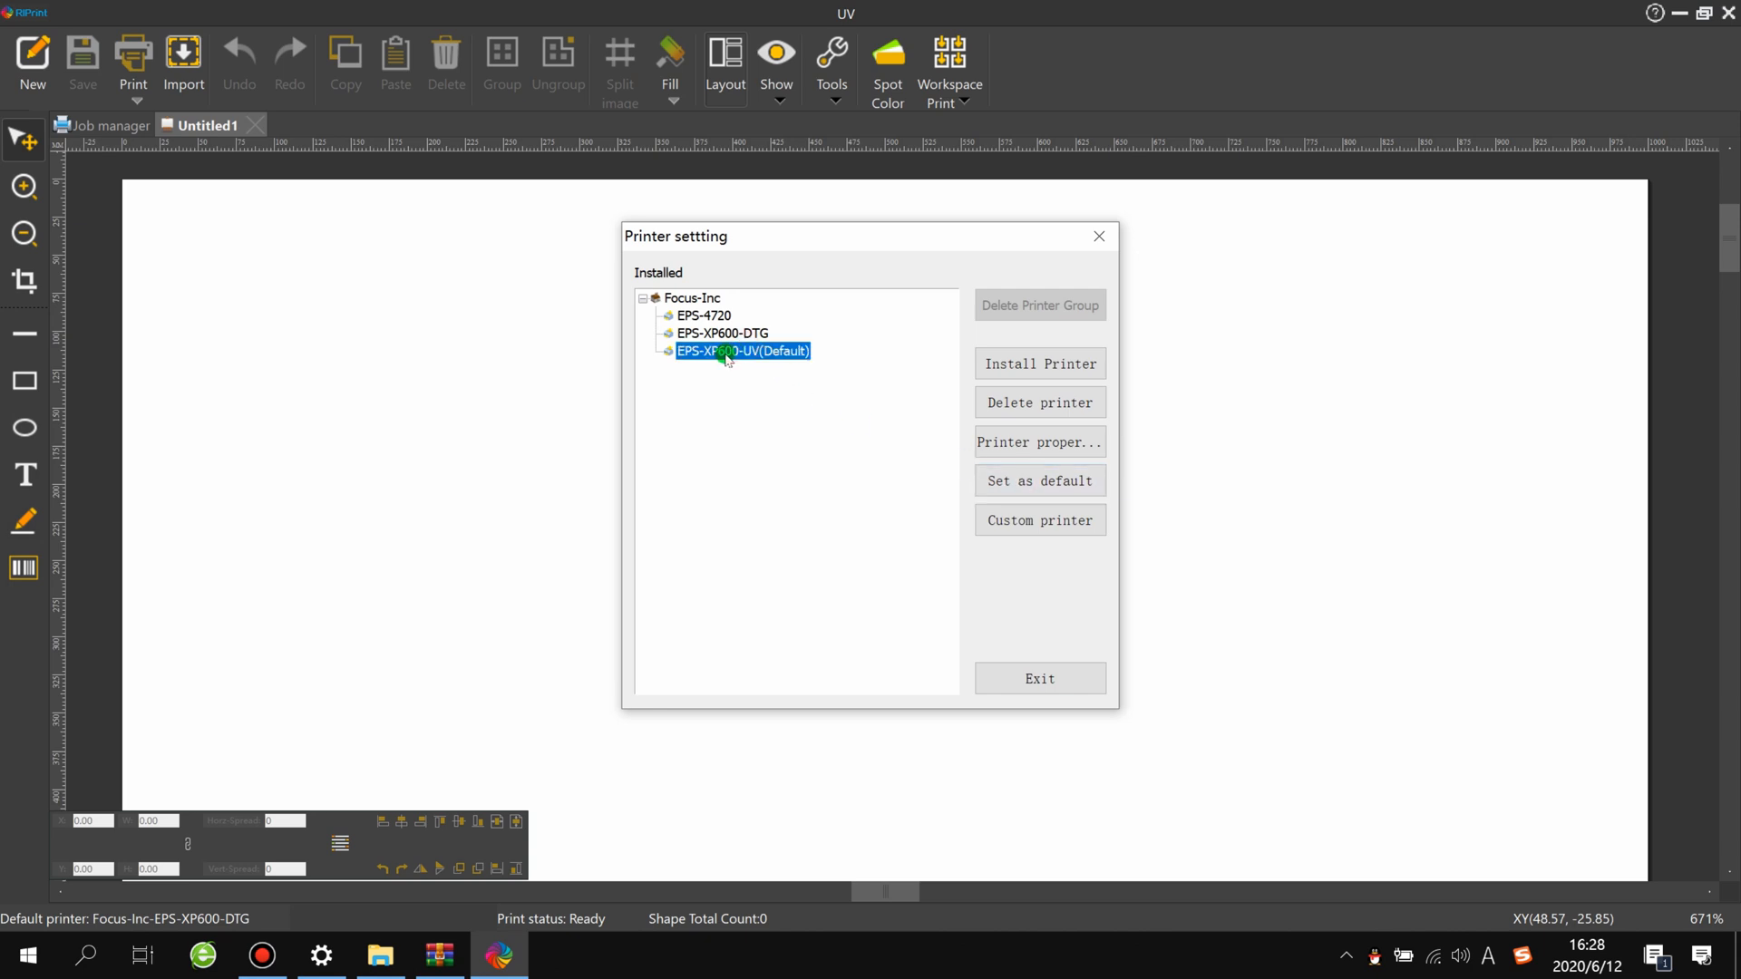
click(975, 444)
click(1034, 482)
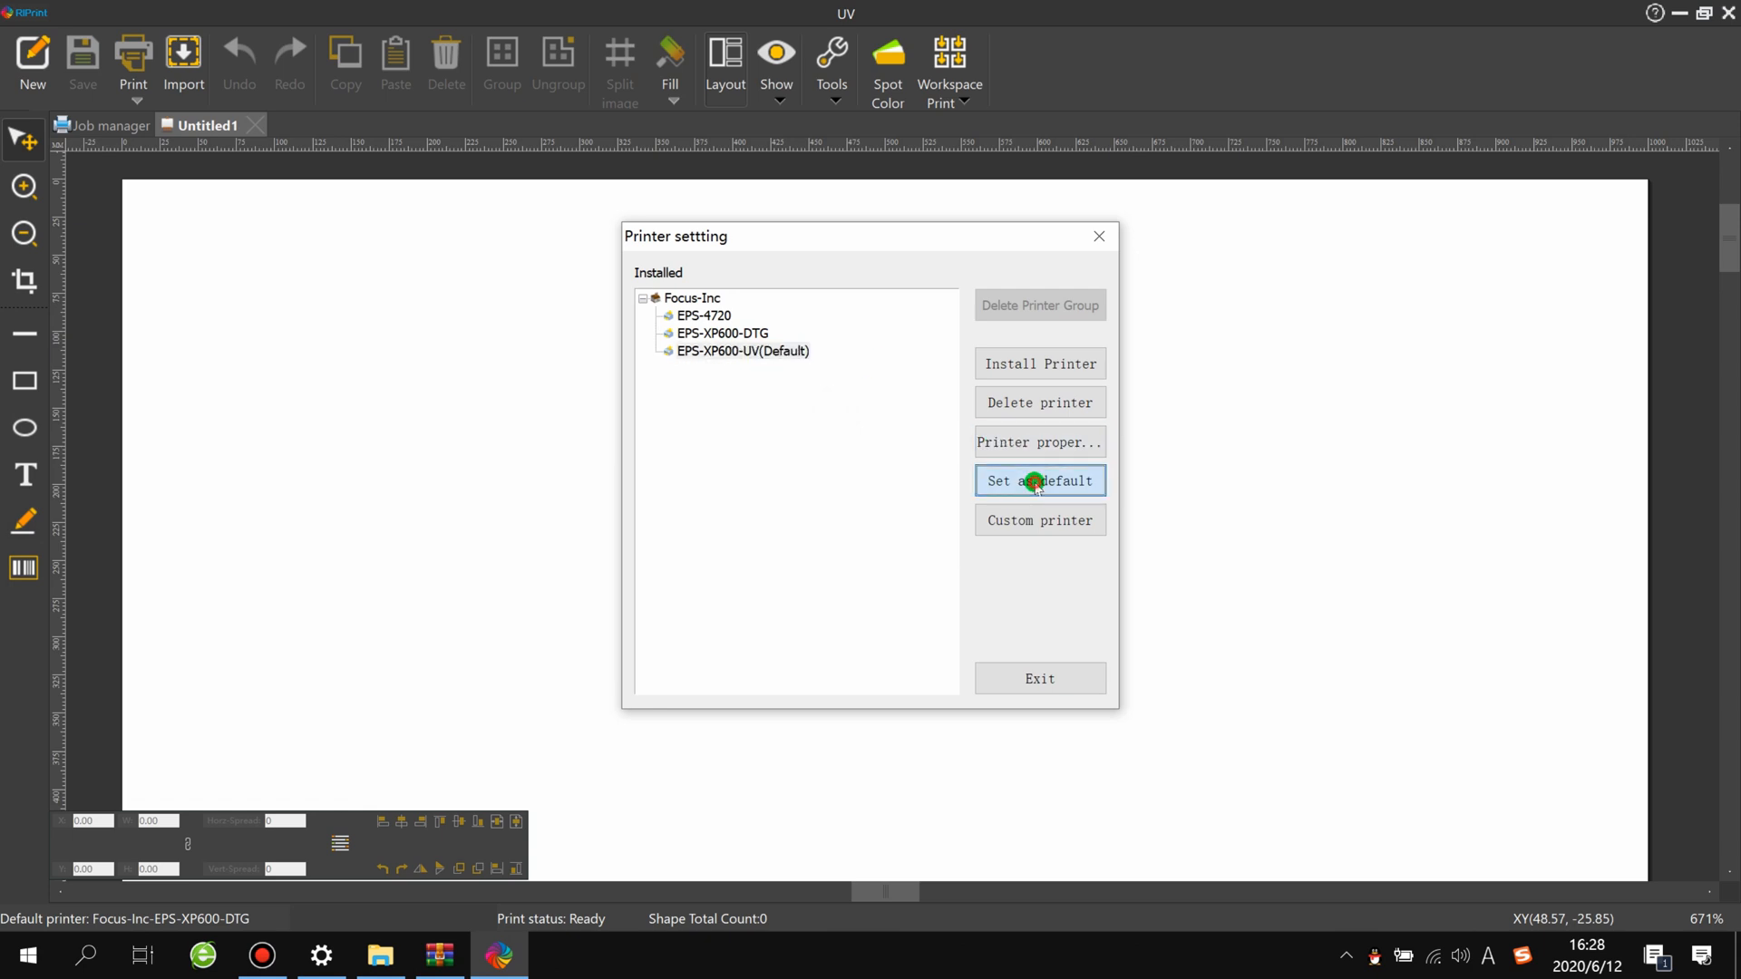
click(1040, 678)
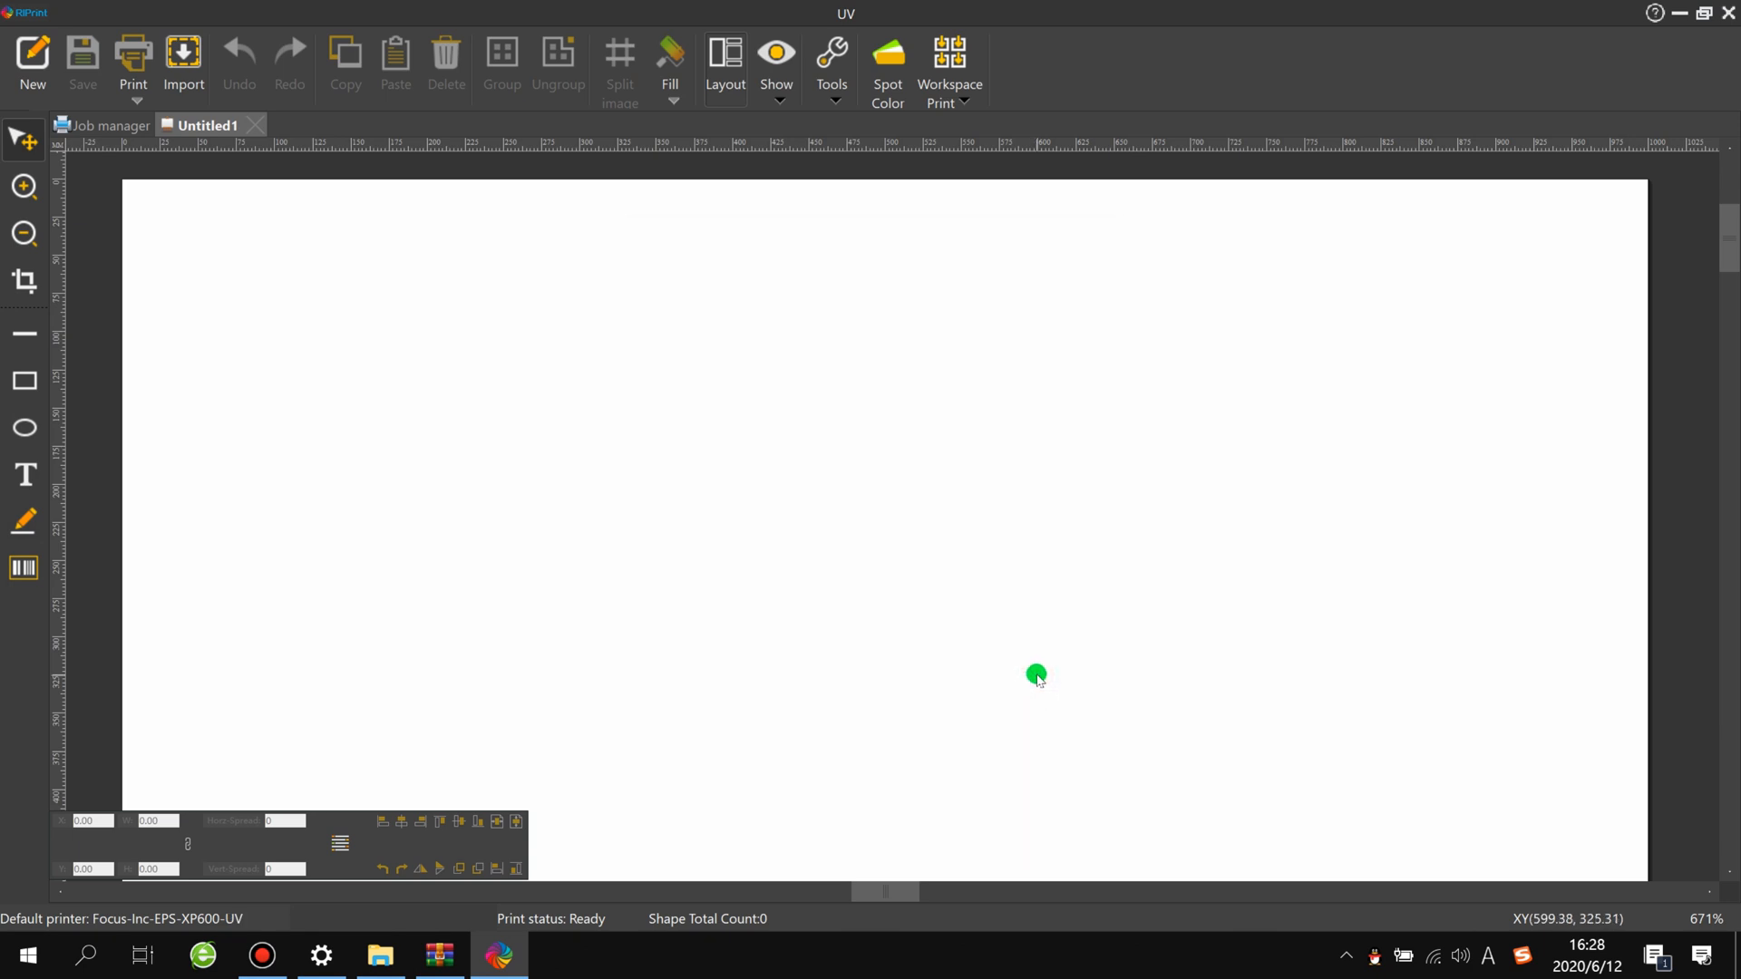
click(80, 98)
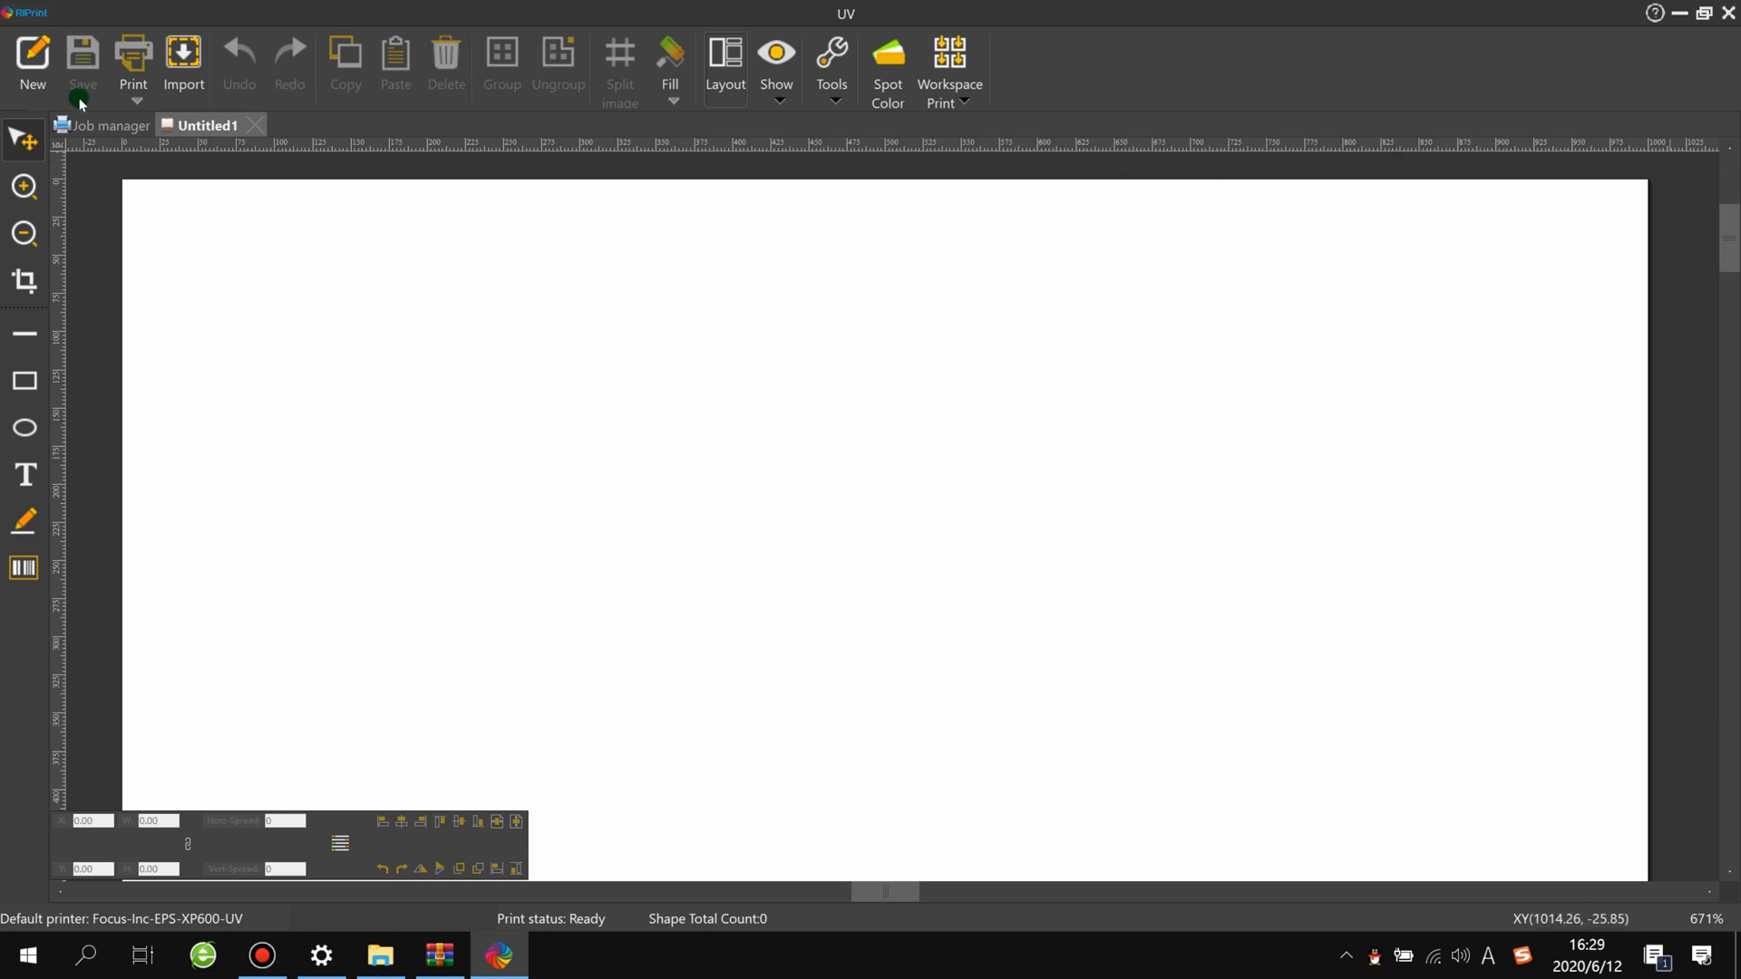